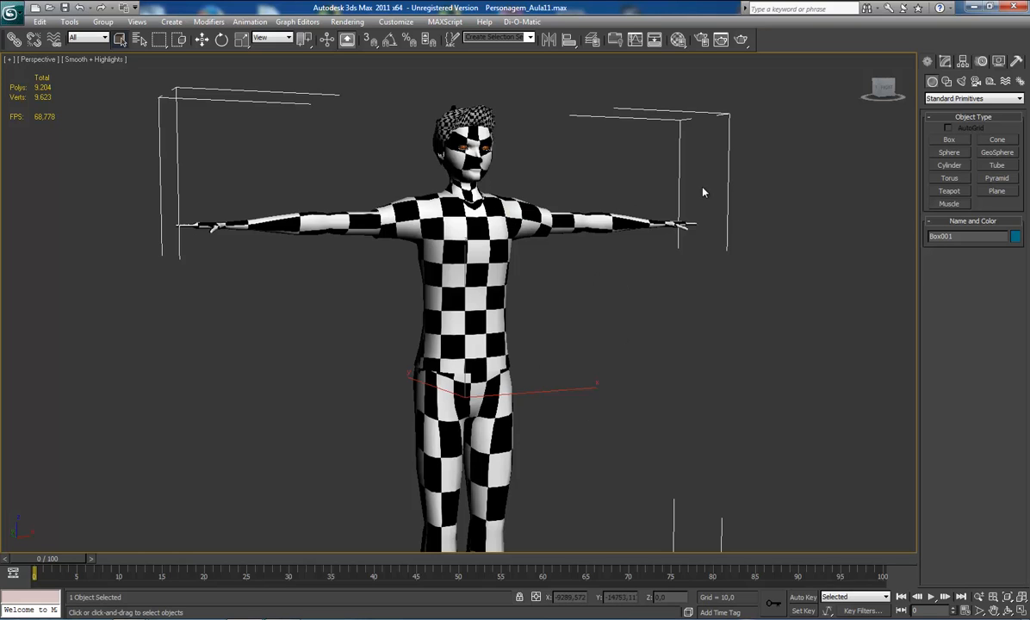
Step: Show the body mesh's modifiers and edged faces, and examine the checker mapping on its head, torso and arms
click(947, 63)
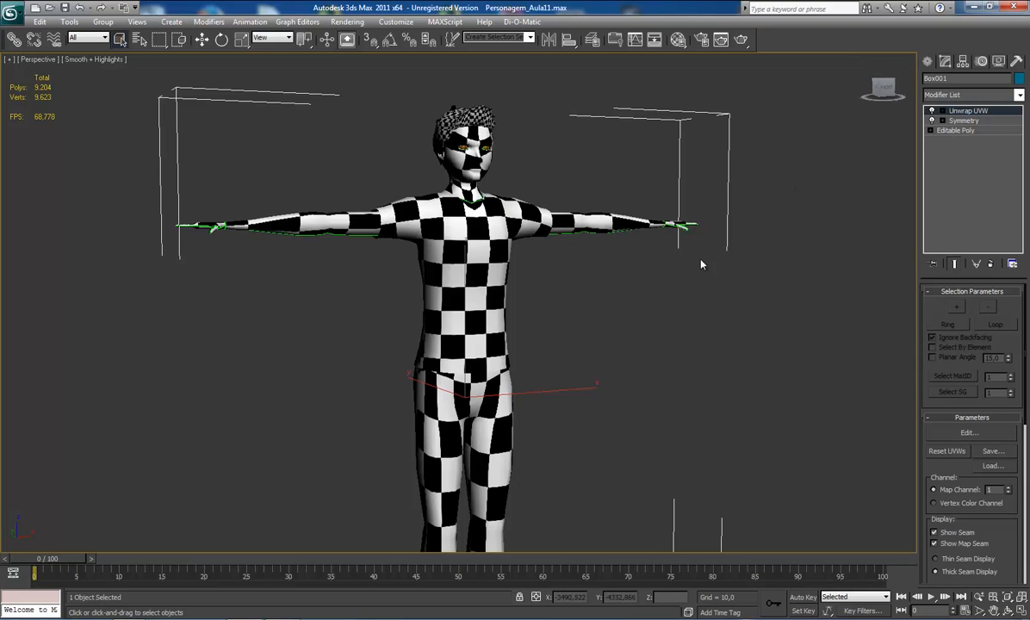
scroll(620, 389, up, 5)
scroll(561, 361, down, 3)
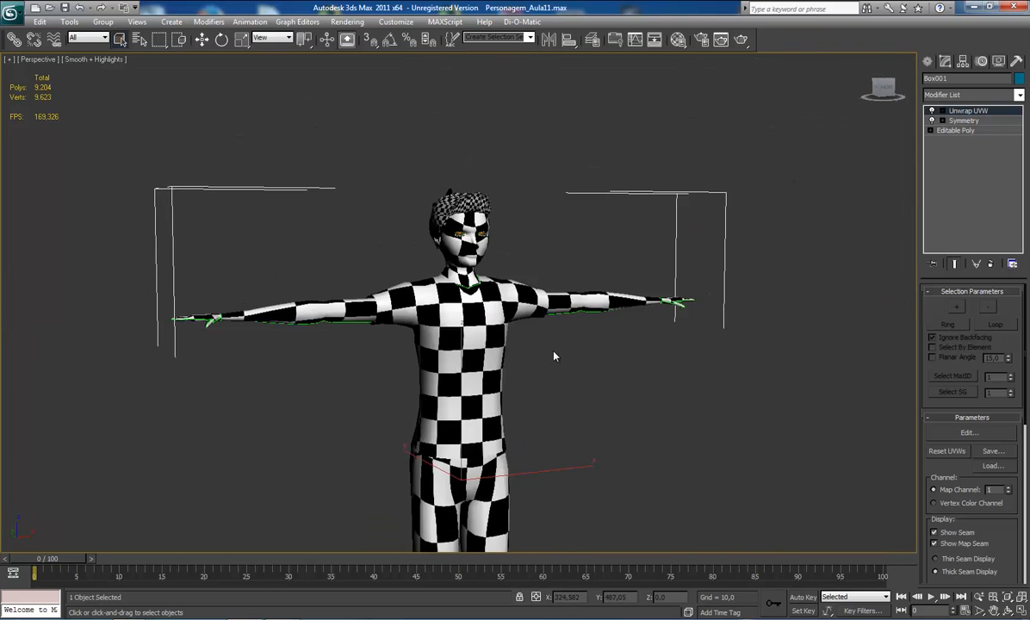
scroll(553, 356, up, 2)
key(F4)
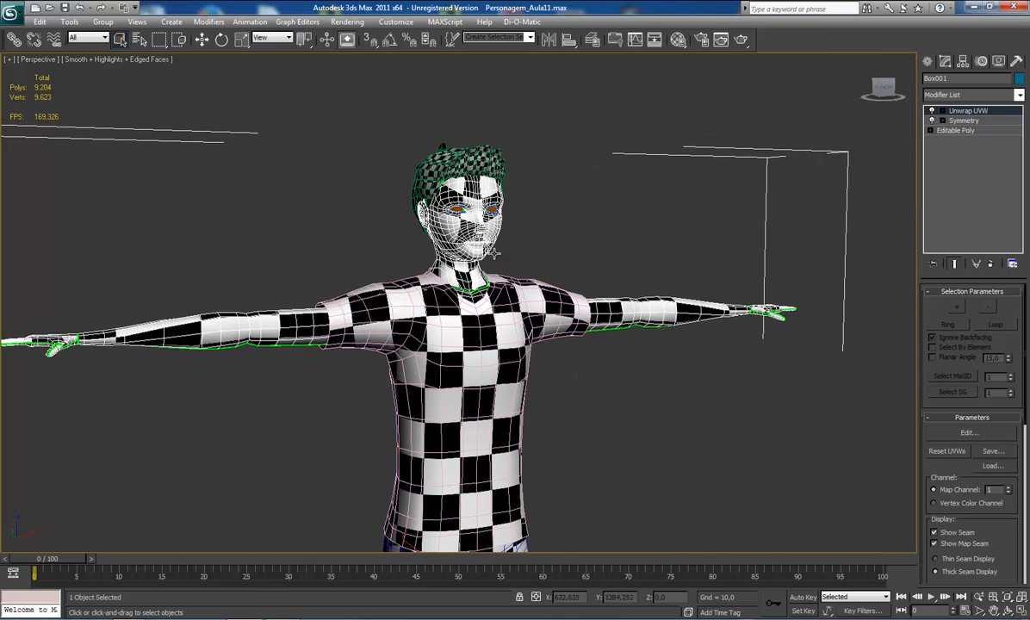
scroll(465, 231, up, 3)
scroll(457, 303, down, 3)
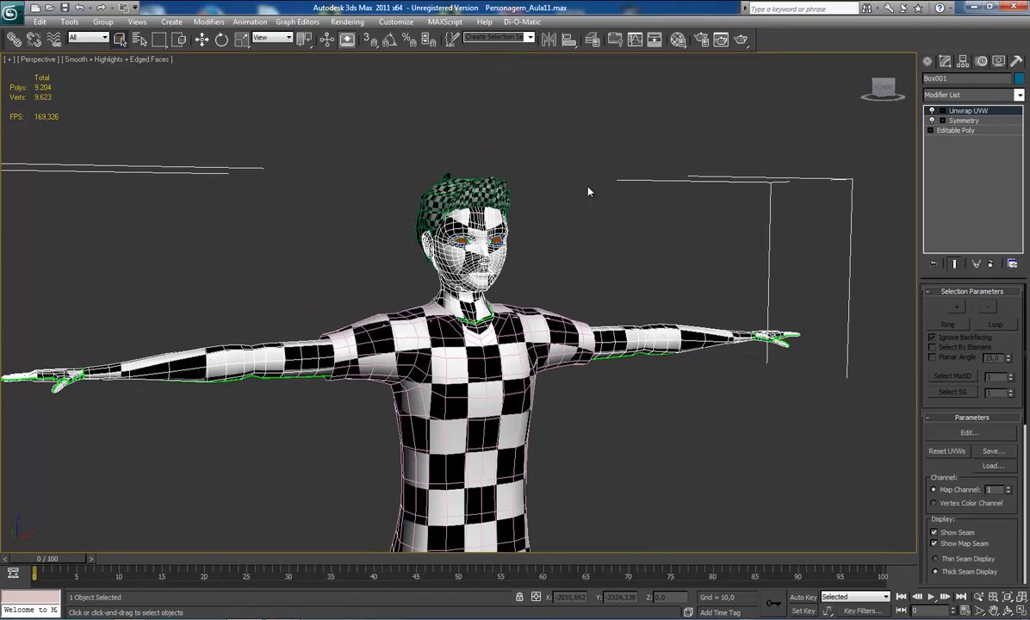
scroll(510, 267, up, 3)
scroll(524, 278, up, 2)
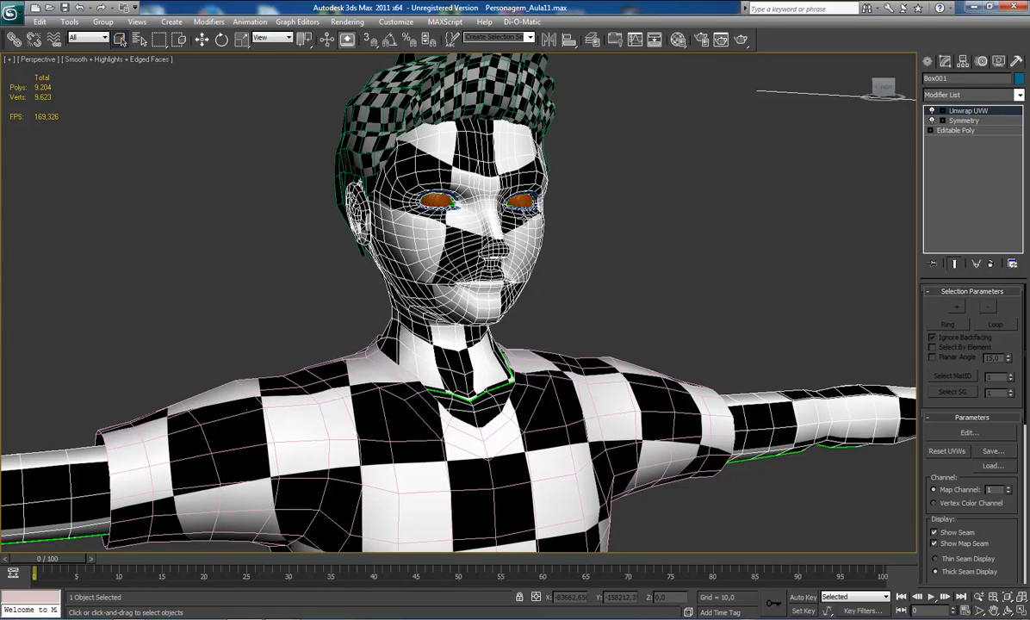
scroll(491, 204, down, 2)
scroll(667, 211, up, 4)
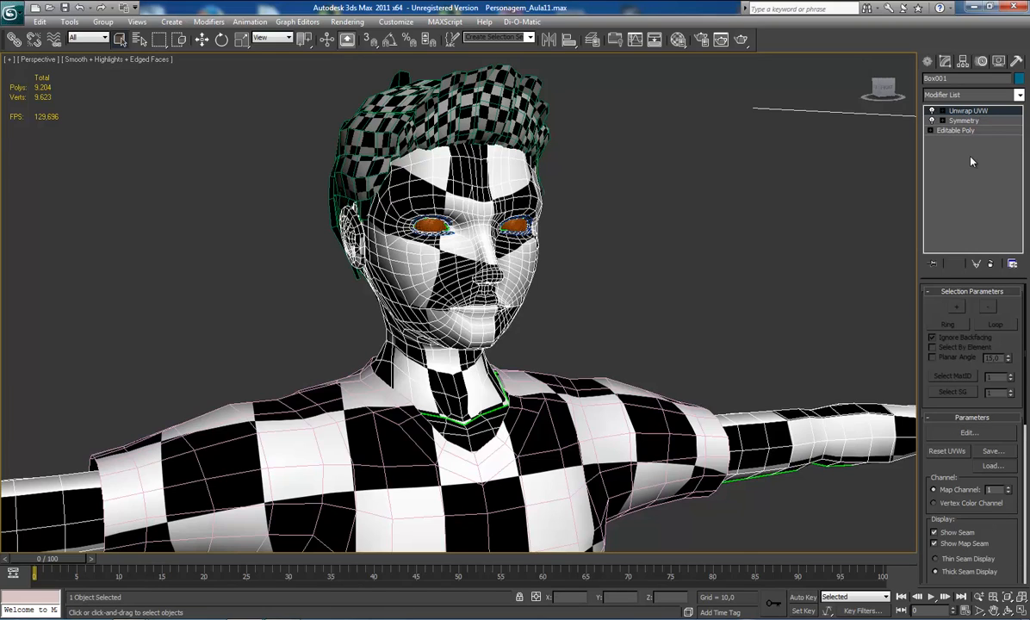
Step: Examine the body's UV layout in the UV editor and close the editor without altering the UVs
click(970, 433)
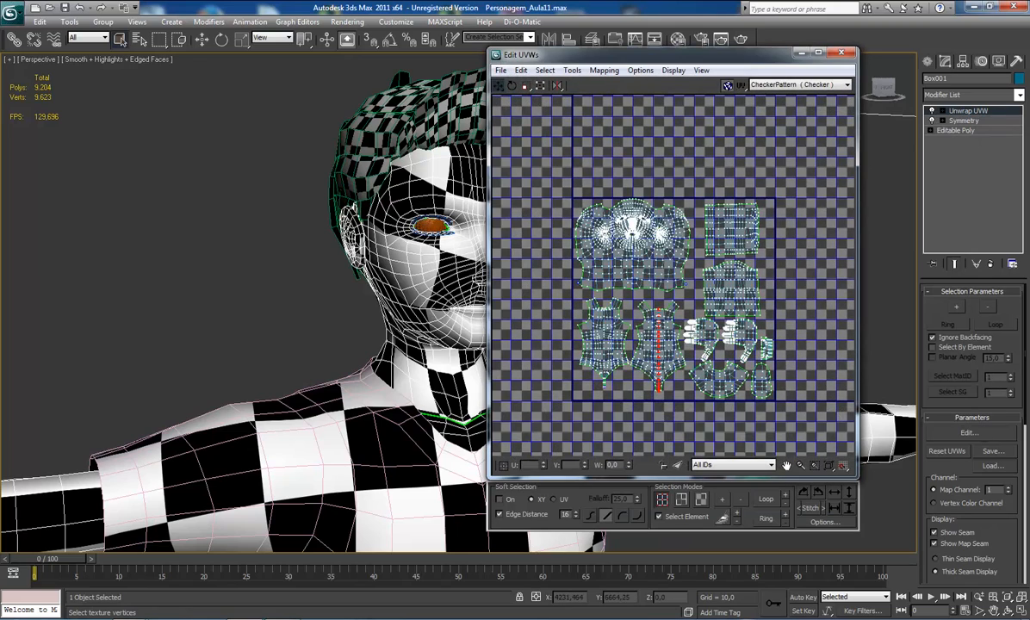
middle_drag(639, 272, 681, 270)
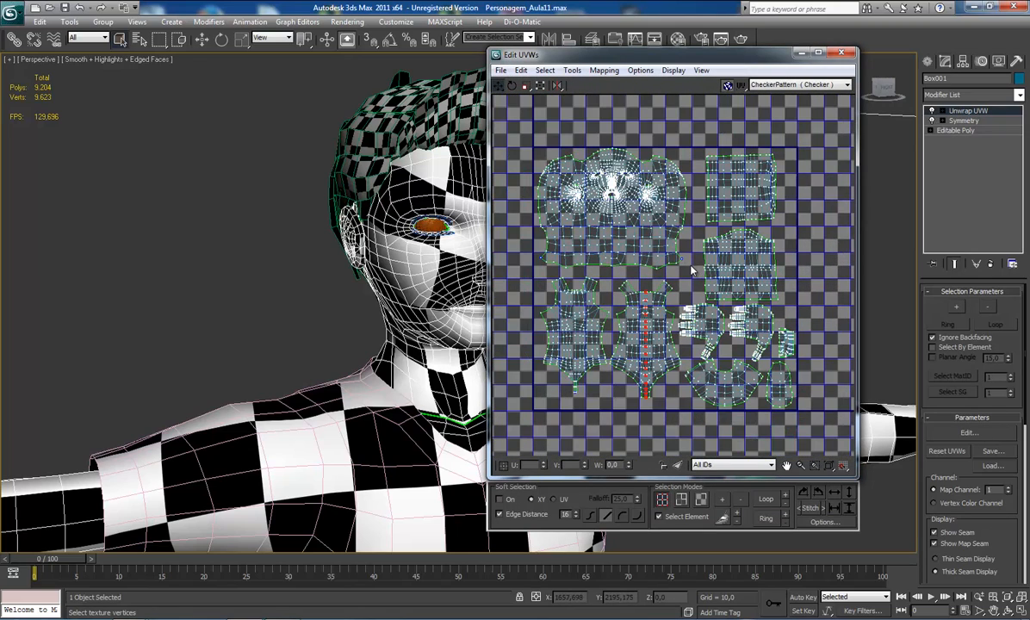
click(826, 240)
drag(538, 99, 716, 359)
click(845, 176)
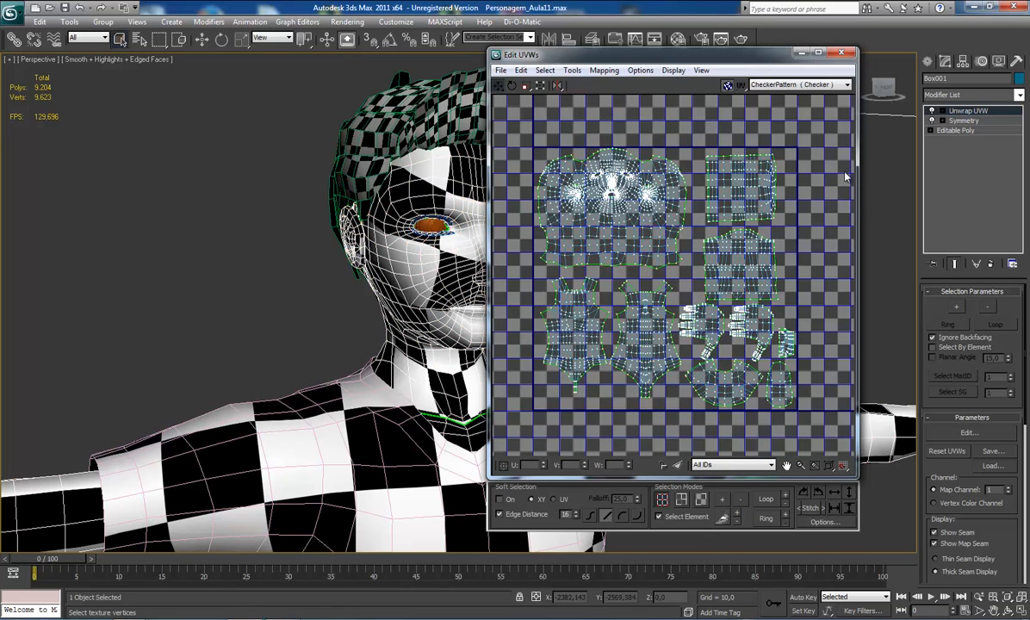
click(842, 54)
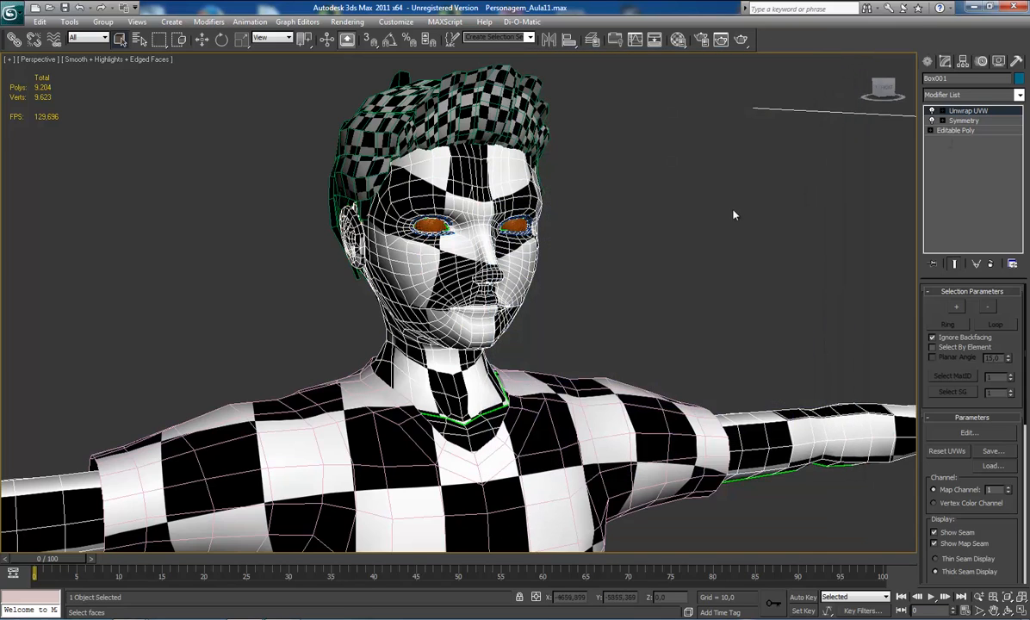
Step: Switch the body's Symmetry modifier off and on again beneath Unwrap UVW to test its effect on the mapping
alt+middle_drag(736, 213, 734, 229)
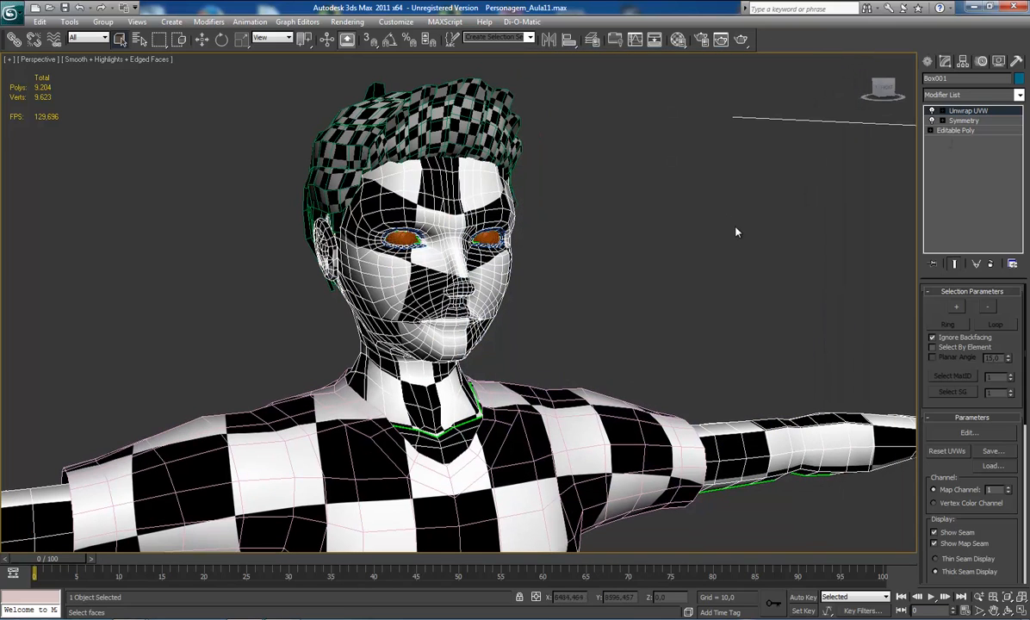
click(933, 122)
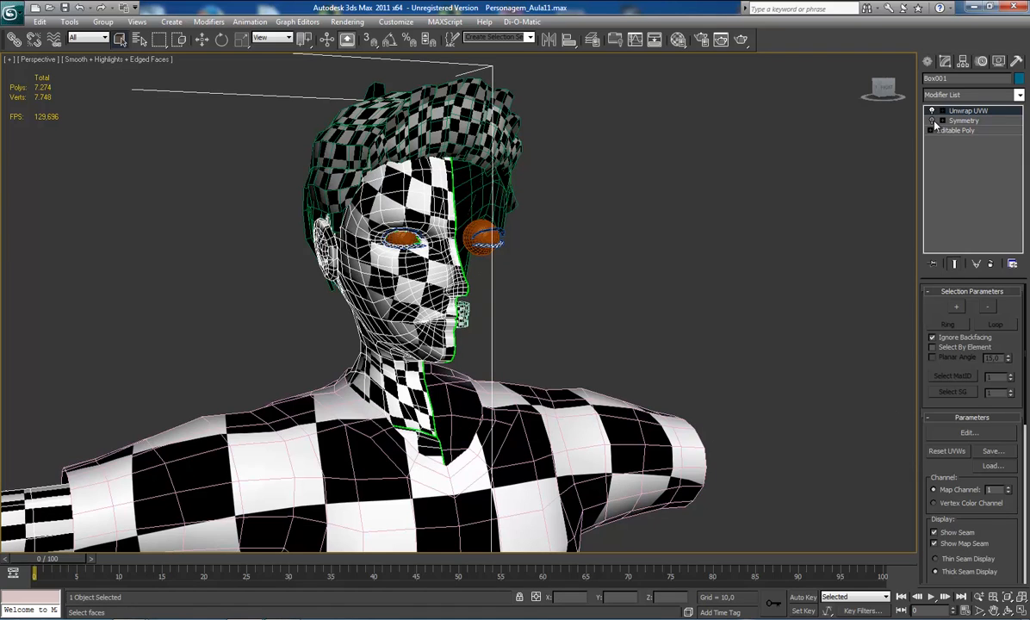
click(934, 121)
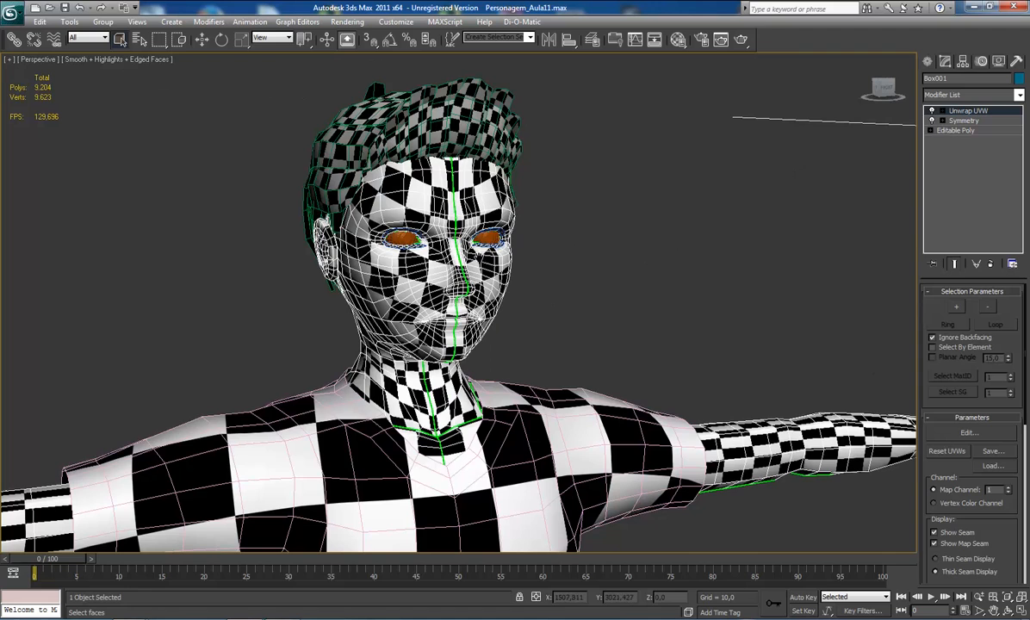
middle_drag(443, 236, 299, 254)
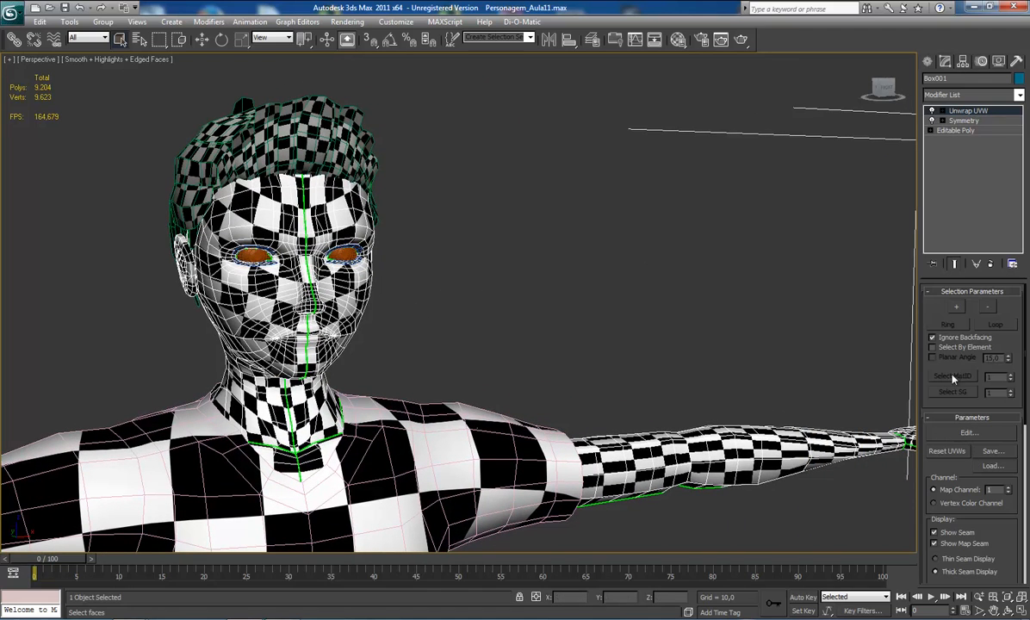
Step: Inspect the UV pieces in the UV editor after the Symmetry toggle and close the editor
click(968, 432)
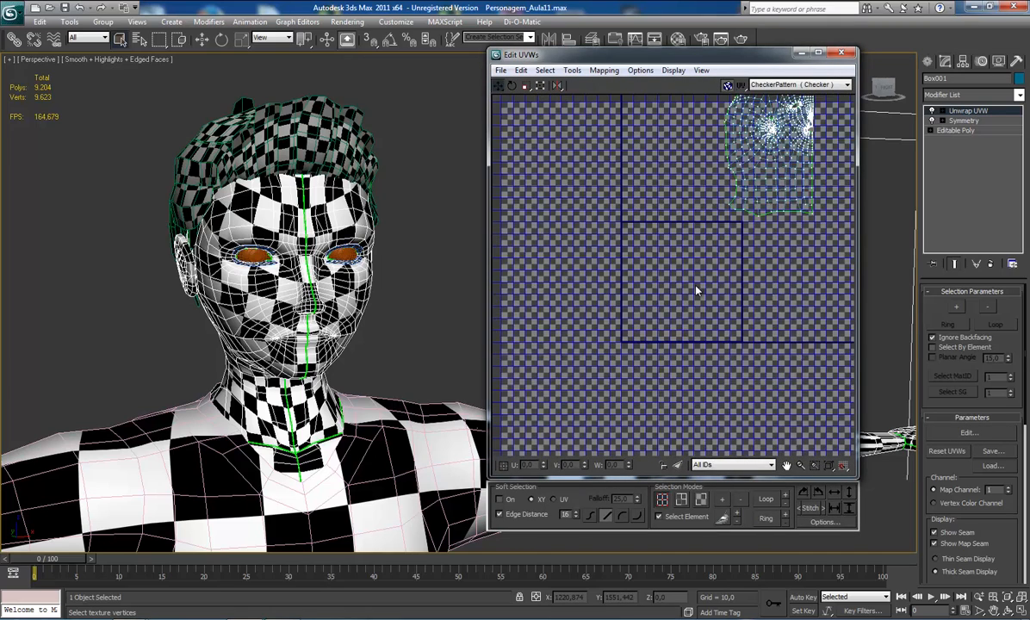
scroll(698, 291, down, 10)
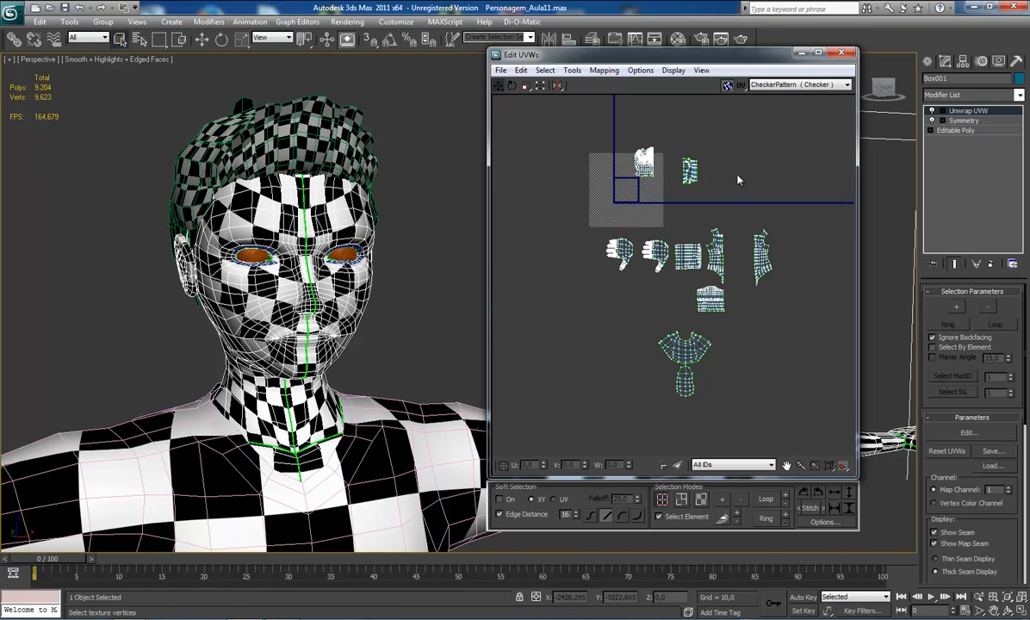
click(842, 54)
Step: Reload the scene Personagem_Aula11.max, discarding the unsaved changes
click(11, 13)
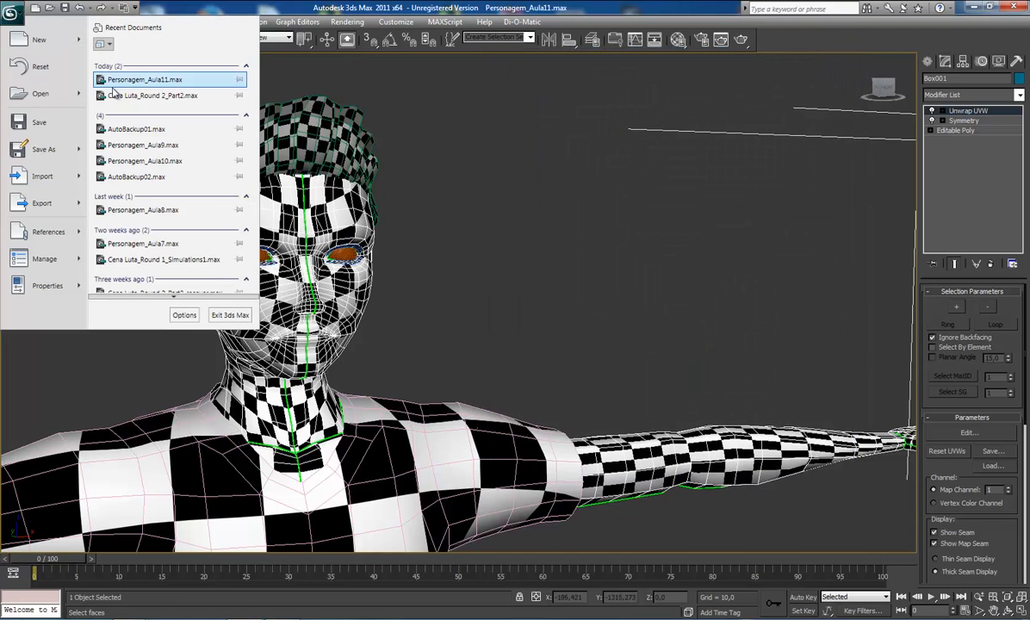
click(146, 79)
click(524, 356)
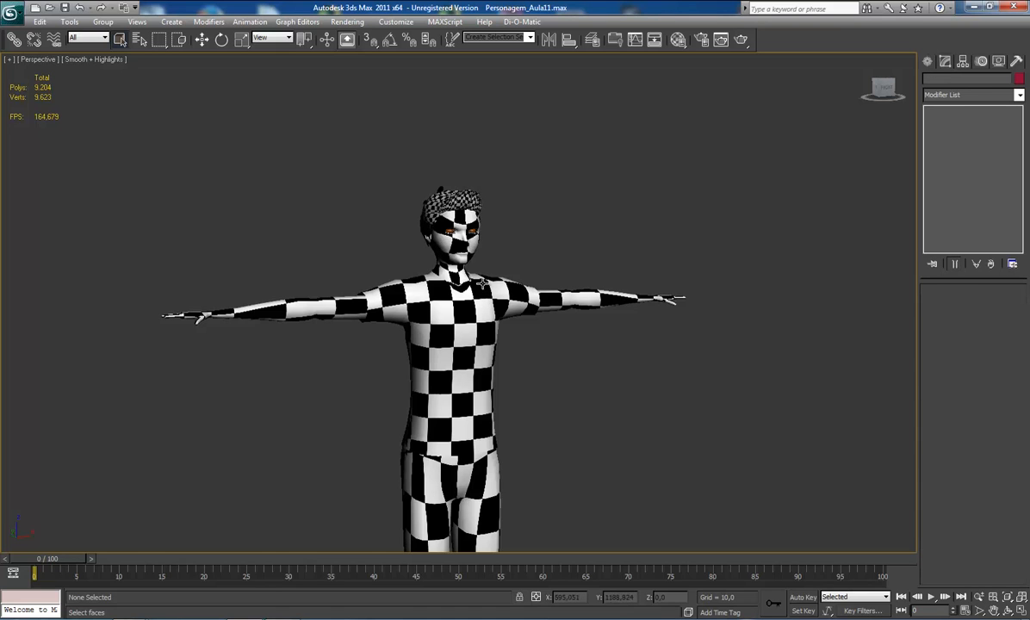
Step: Display edged faces and collapse the body mesh's entire modifier stack into an Editable Poly
scroll(464, 320, up, 3)
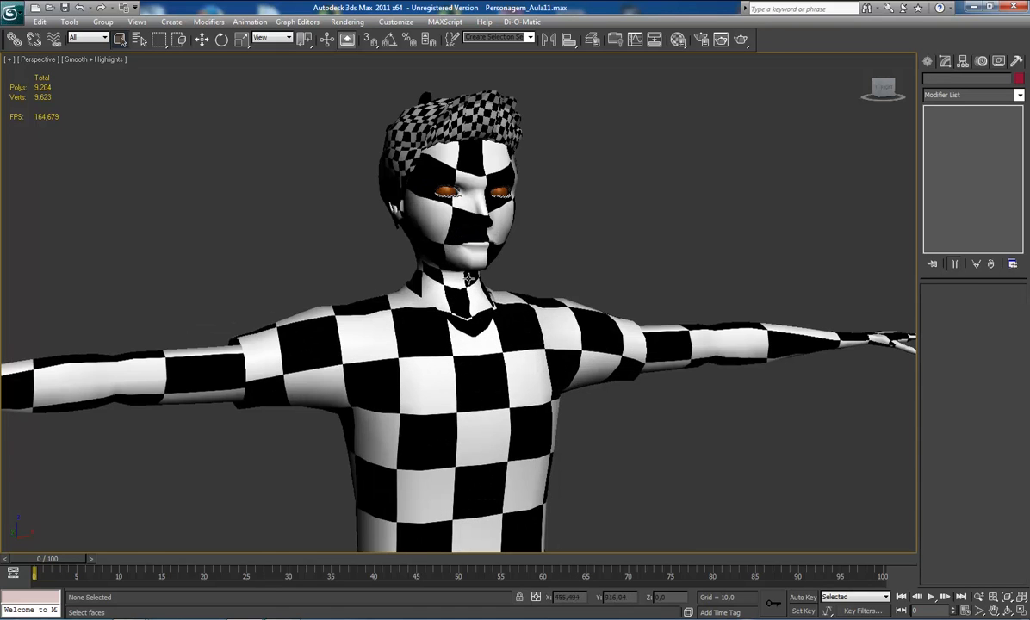
key(F4)
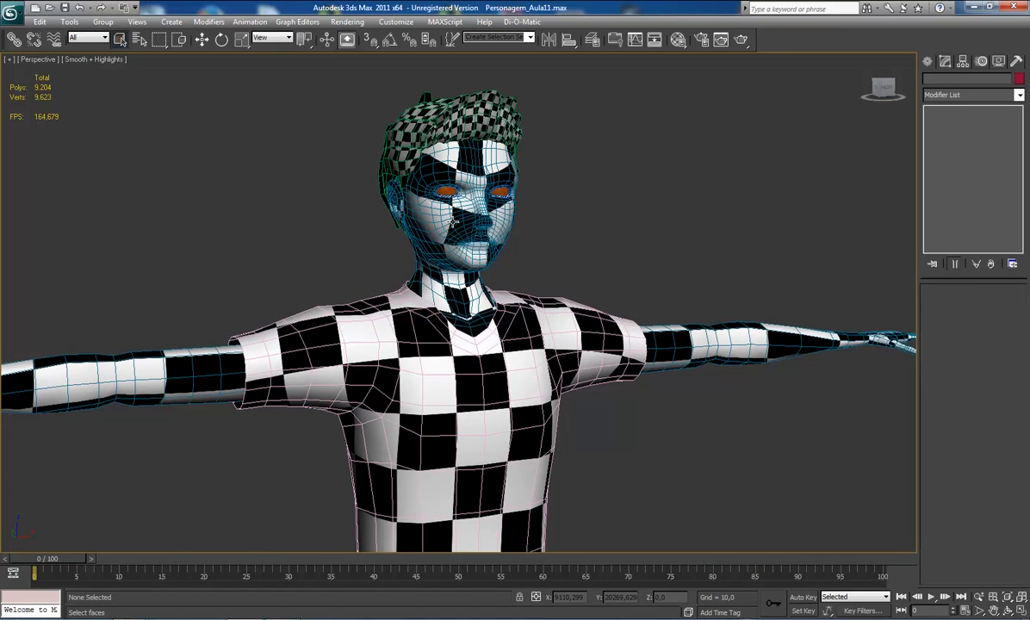
click(424, 205)
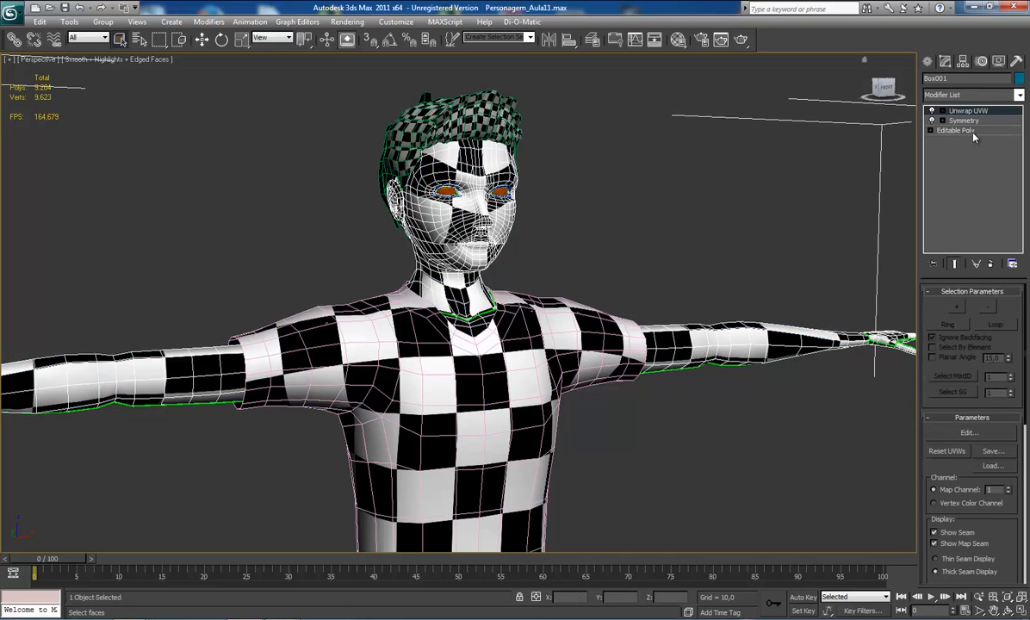
middle_drag(903, 145, 868, 172)
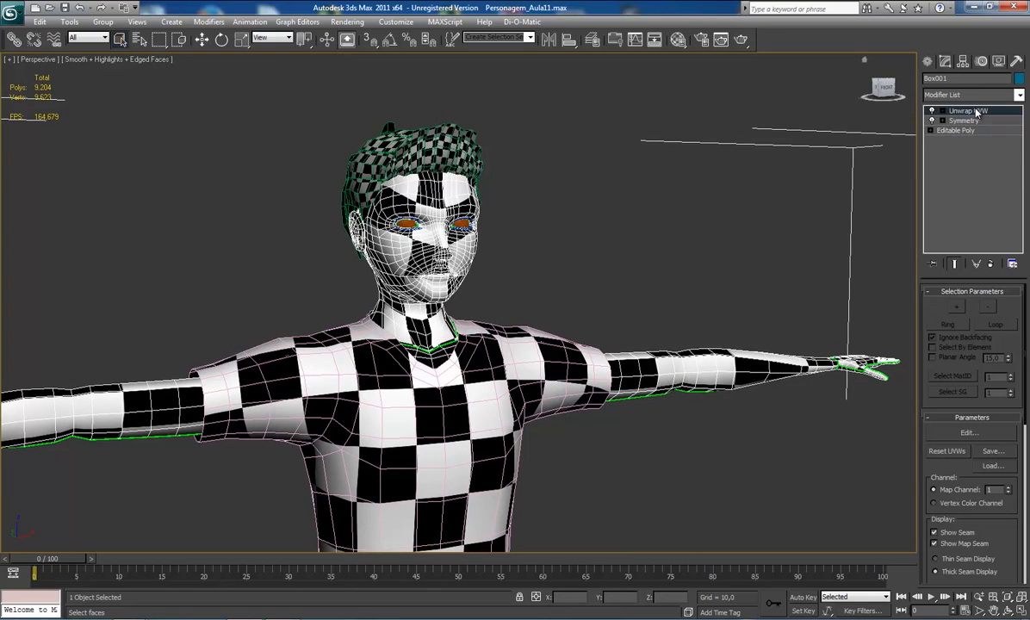
right_click(968, 113)
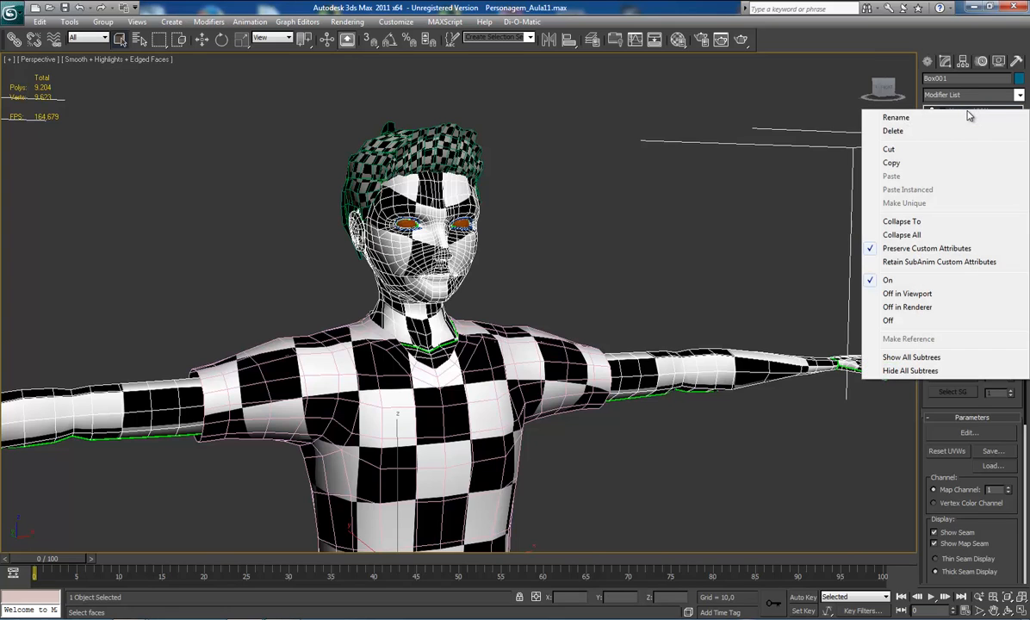
click(903, 235)
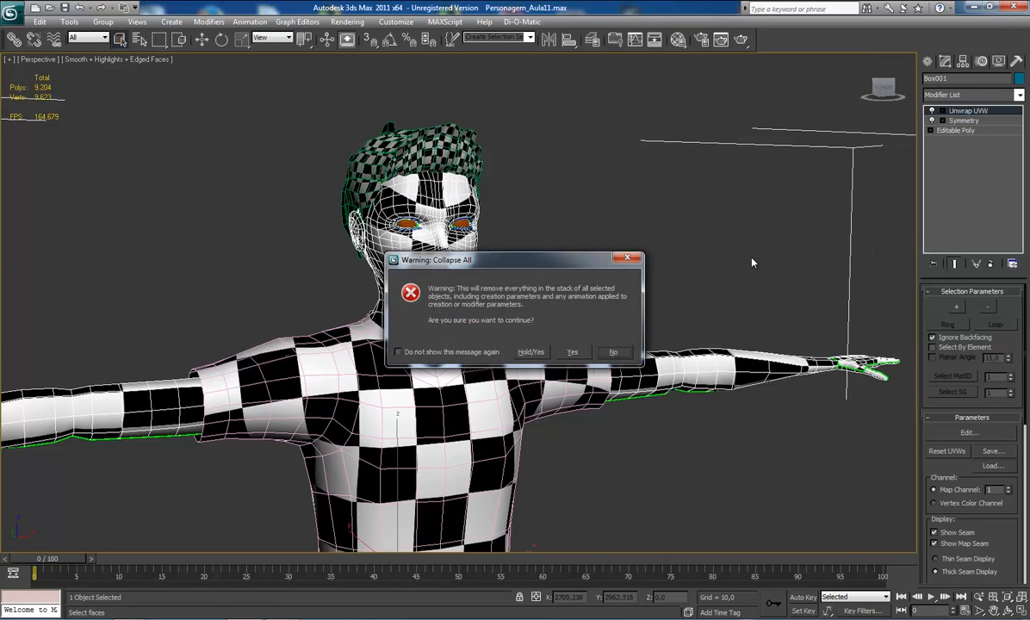
click(571, 352)
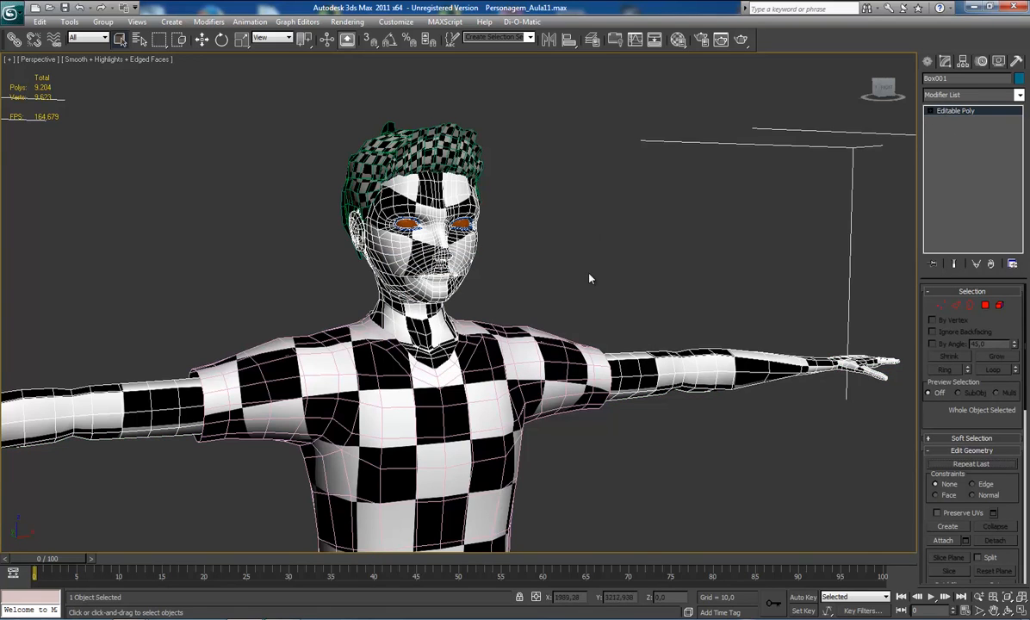
Step: Add a new Unwrap UVW modifier to the collapsed body mesh
middle_drag(588, 279, 606, 307)
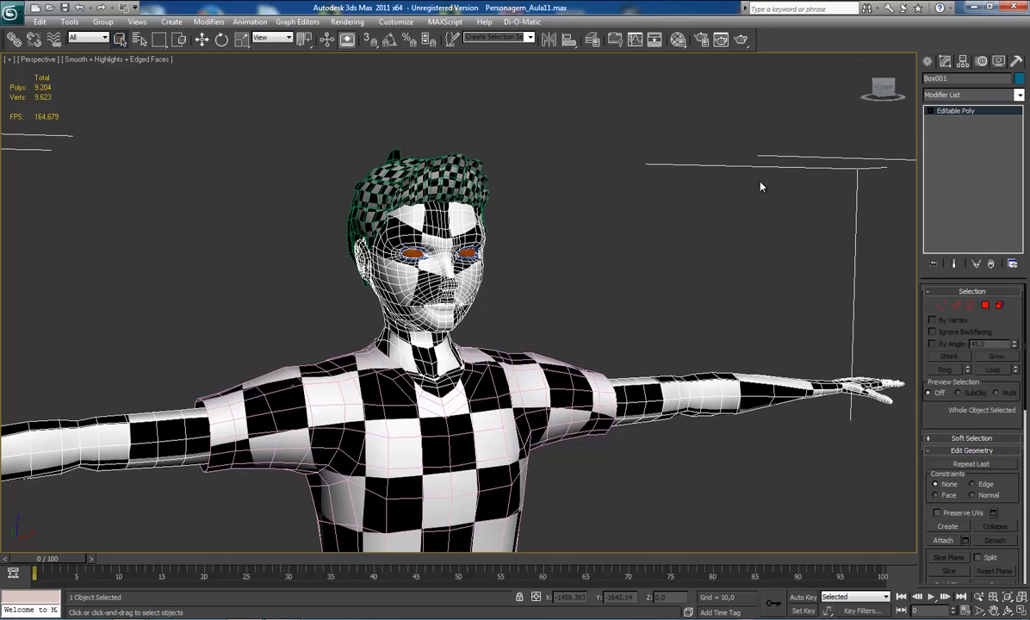
scroll(676, 269, up, 6)
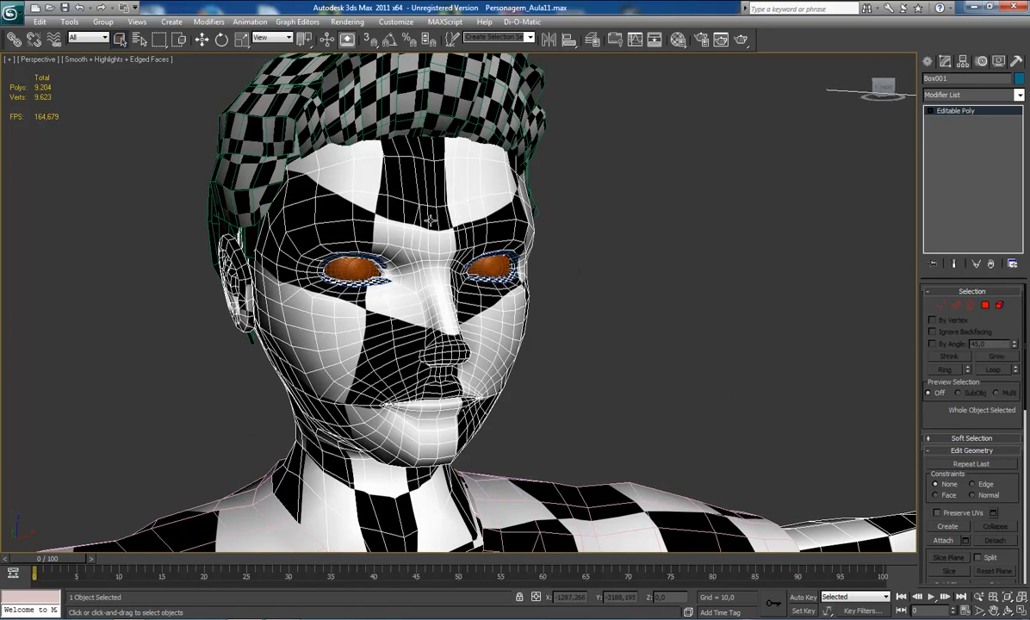
click(971, 96)
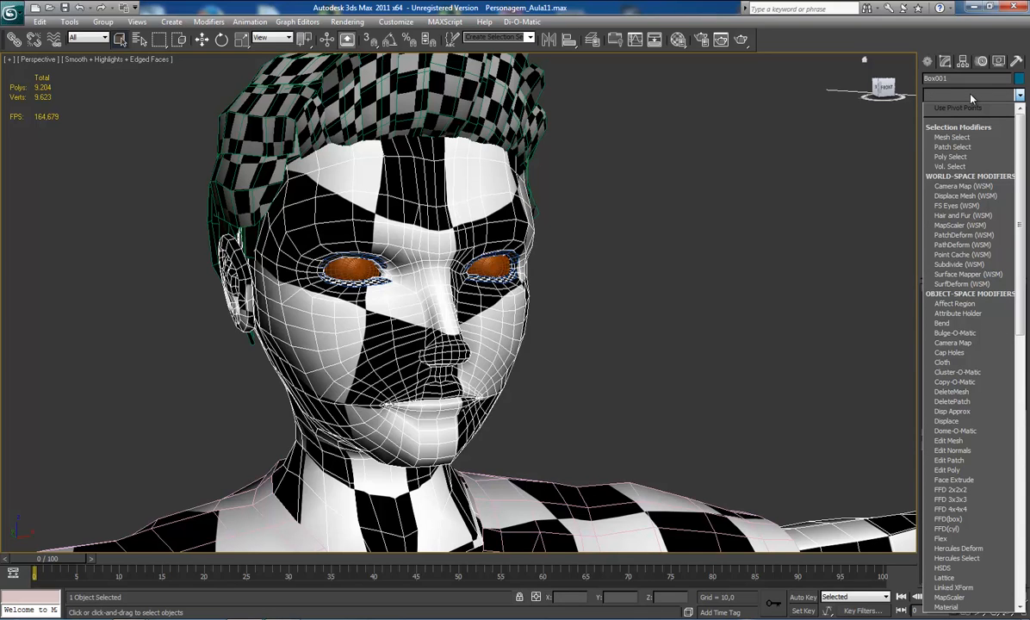
key(u)
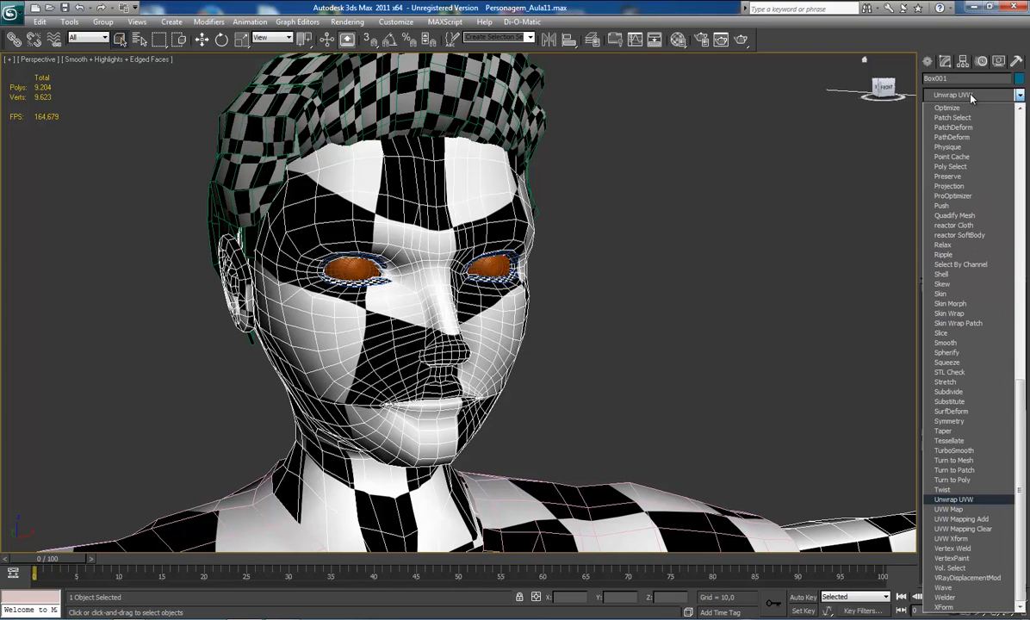
key(Return)
Step: Check the body's UV layout in the UV editor and examine the checker mapping on the head and shoulders
click(969, 432)
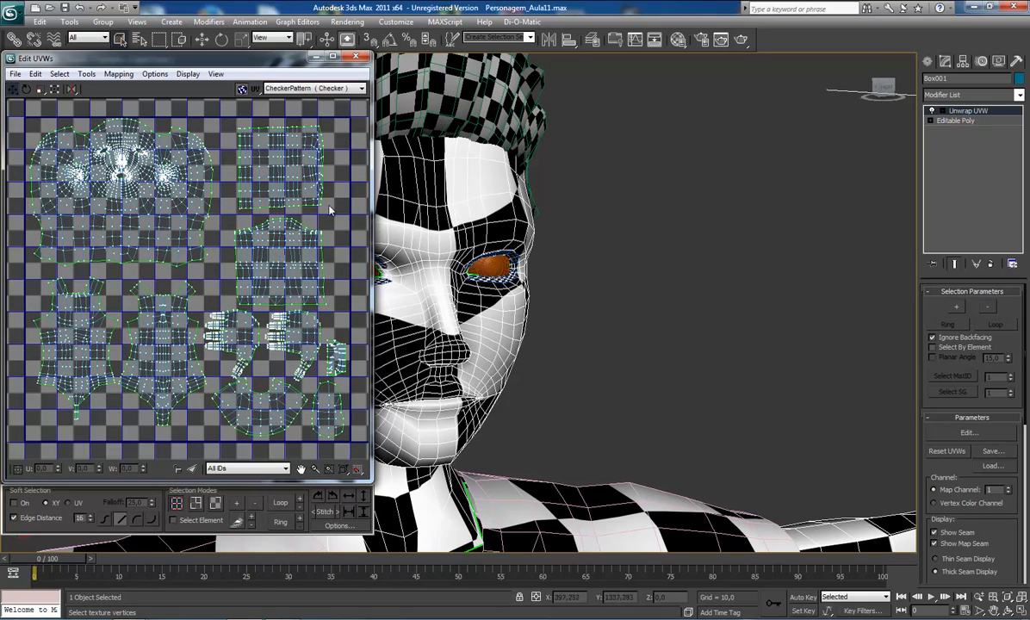
click(360, 57)
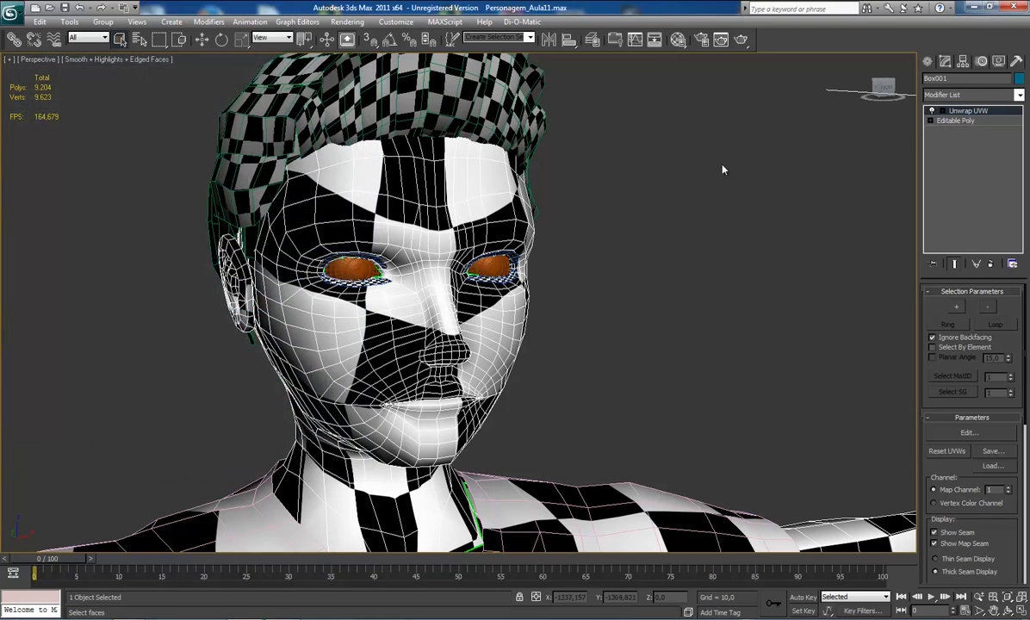
scroll(532, 313, down, 3)
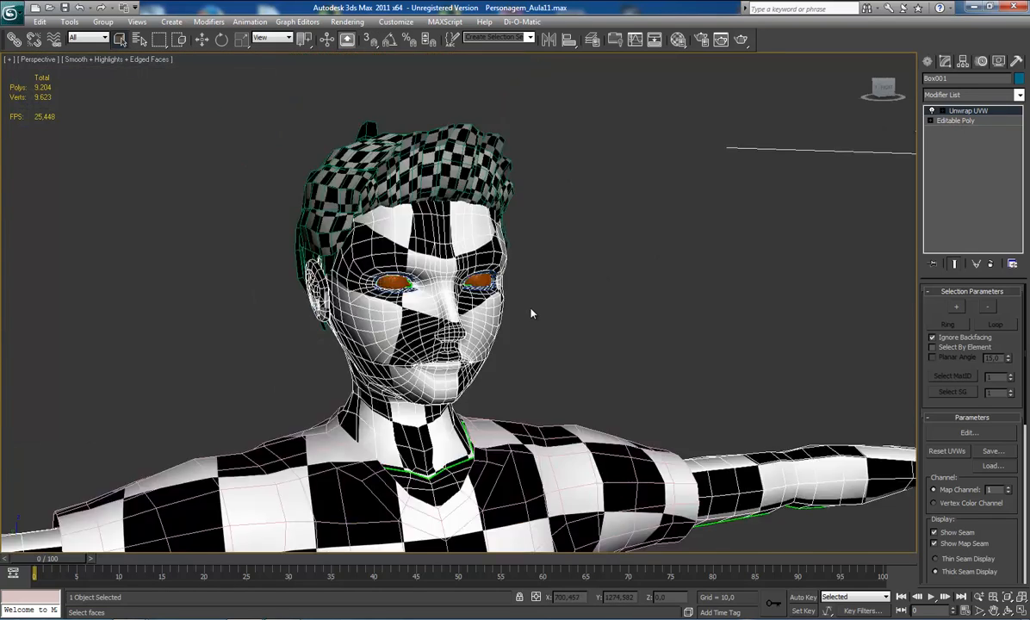
scroll(504, 339, up, 3)
scroll(435, 275, down, 4)
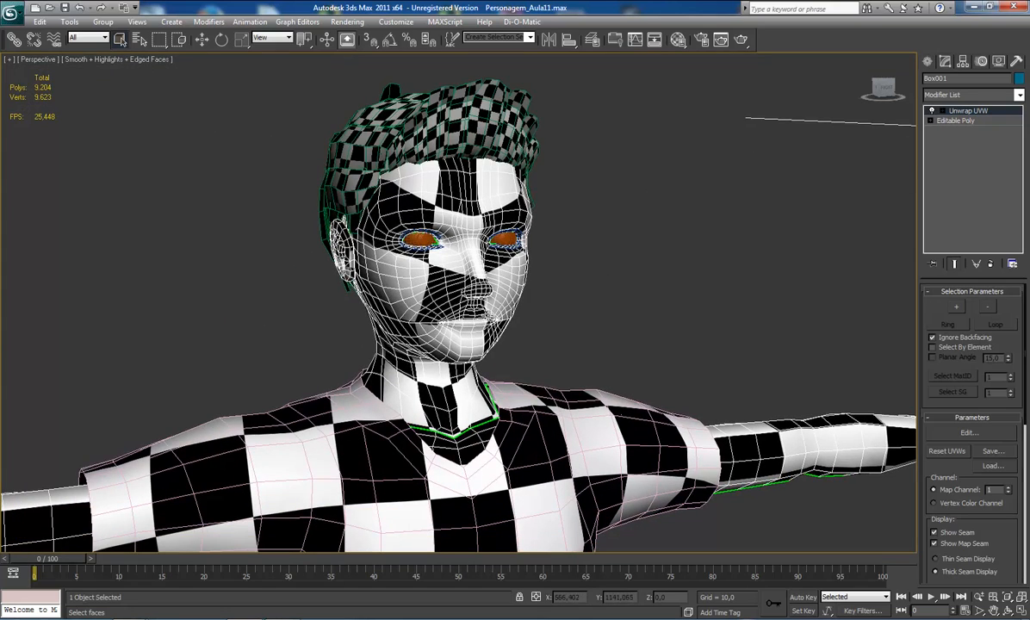
scroll(469, 346, up, 5)
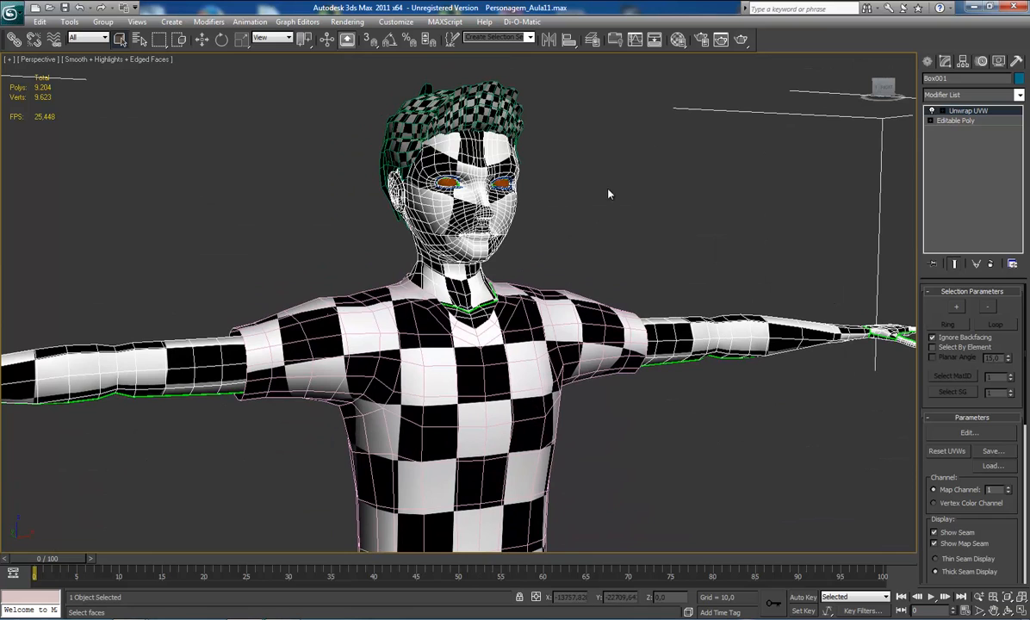
middle_drag(570, 215, 573, 277)
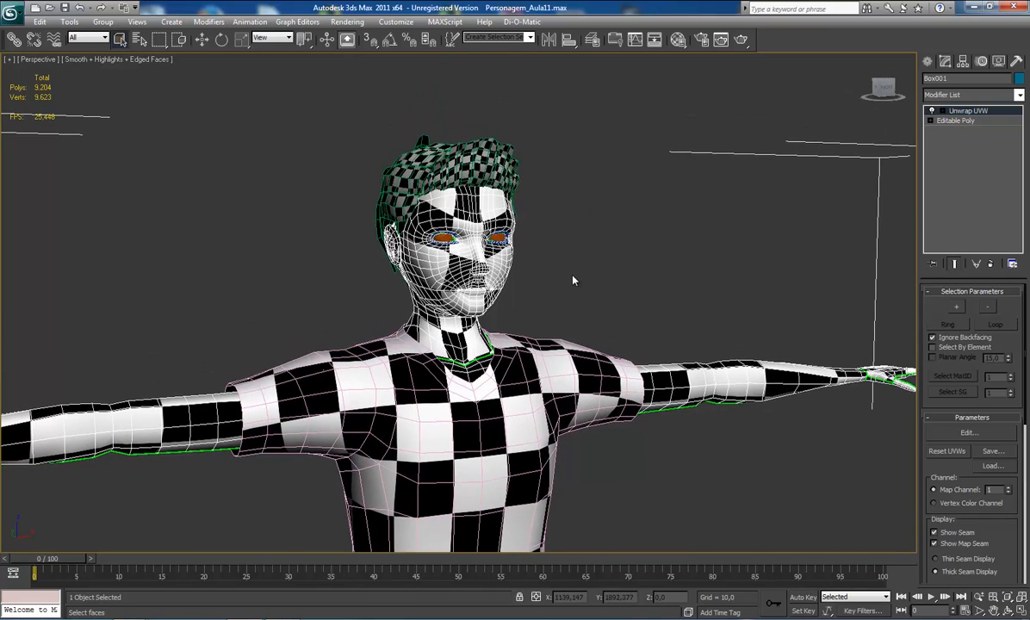
Step: Configure the Direct3D display driver so the download texture size matches the bitmap size as closely as possible
scroll(573, 279, up, 2)
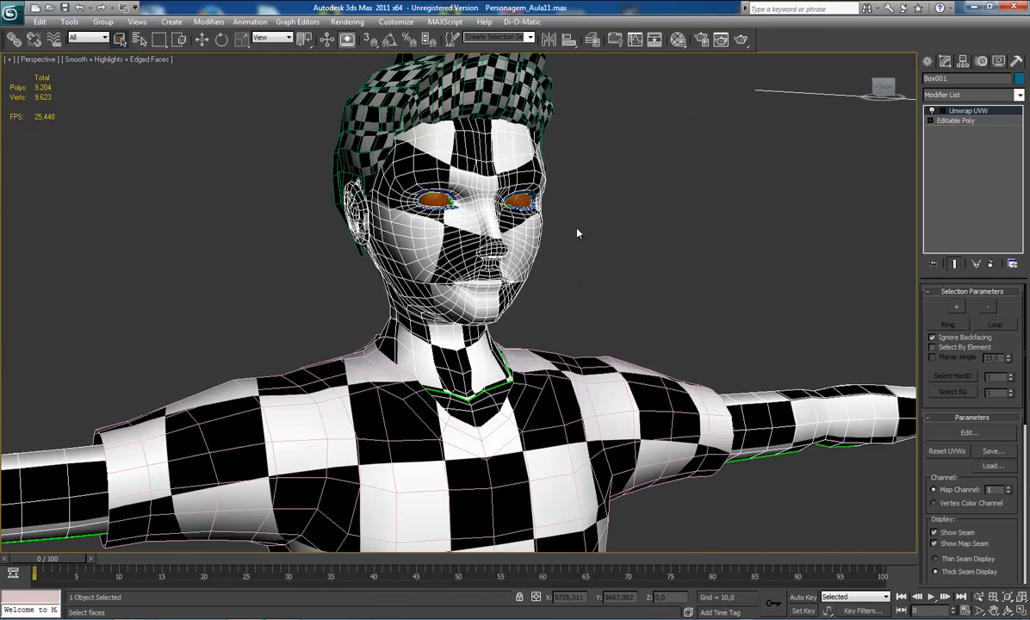
scroll(443, 106, down, 3)
click(402, 24)
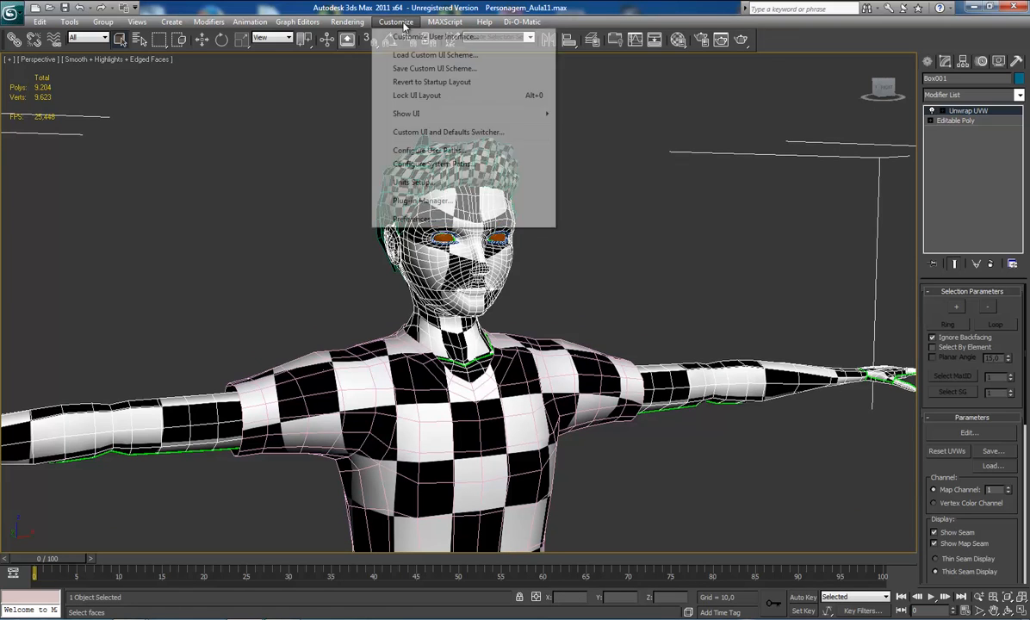
click(436, 219)
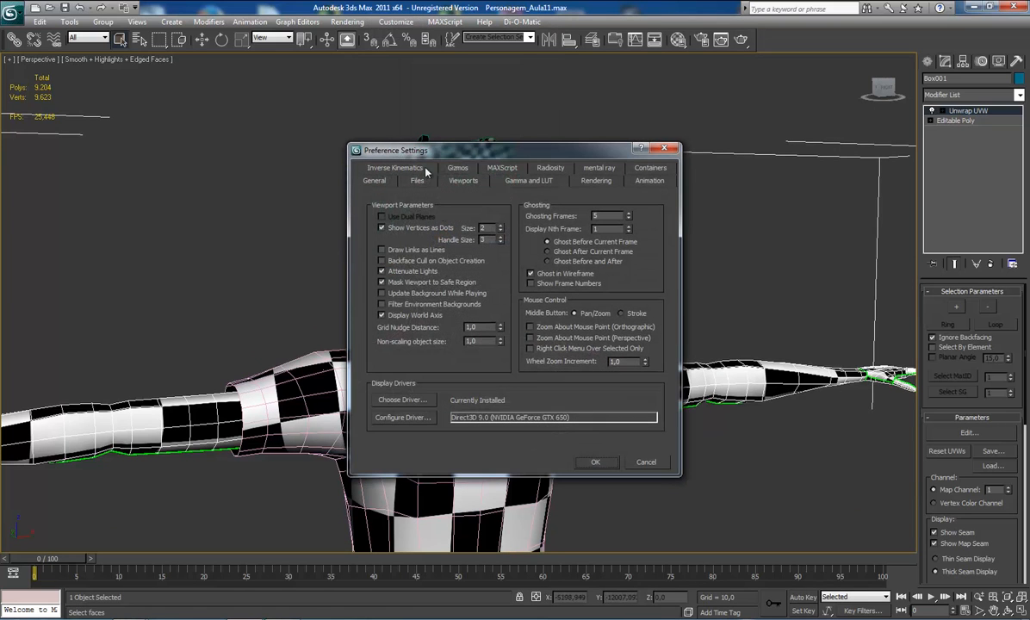
click(646, 462)
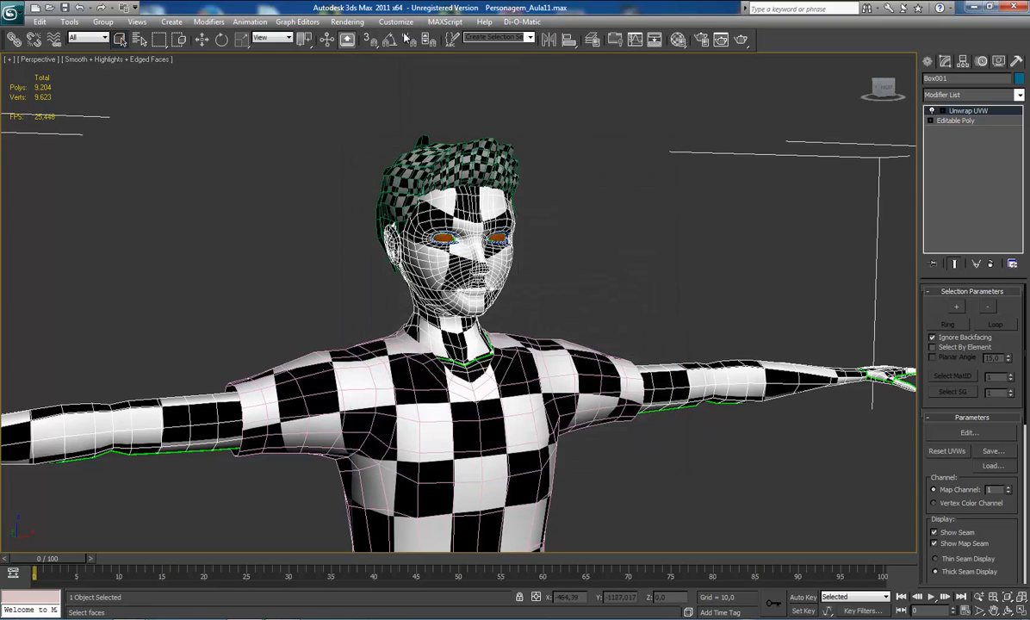
click(395, 22)
click(417, 220)
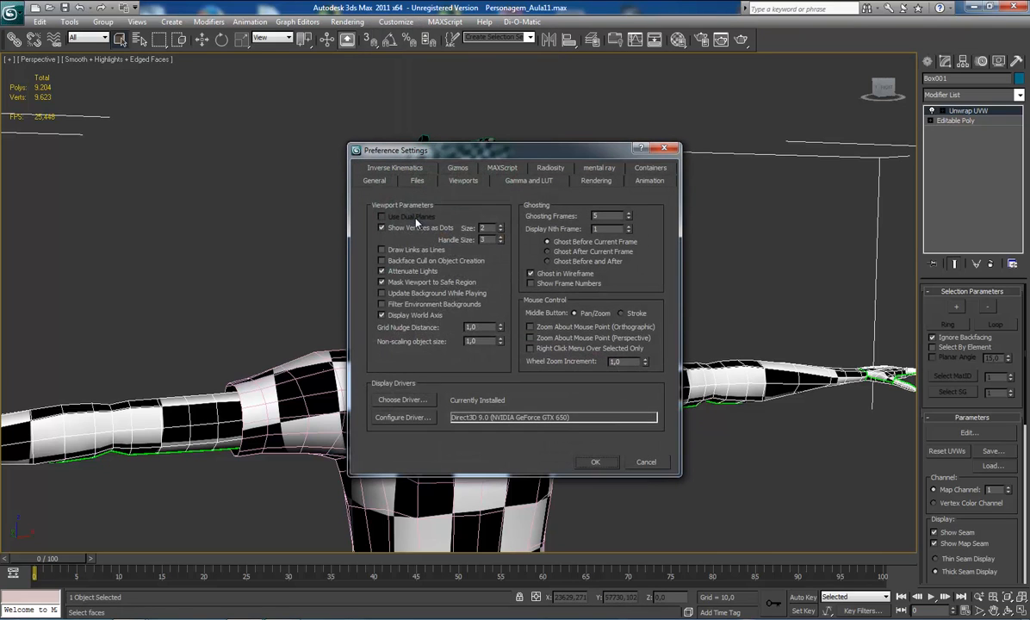
click(423, 417)
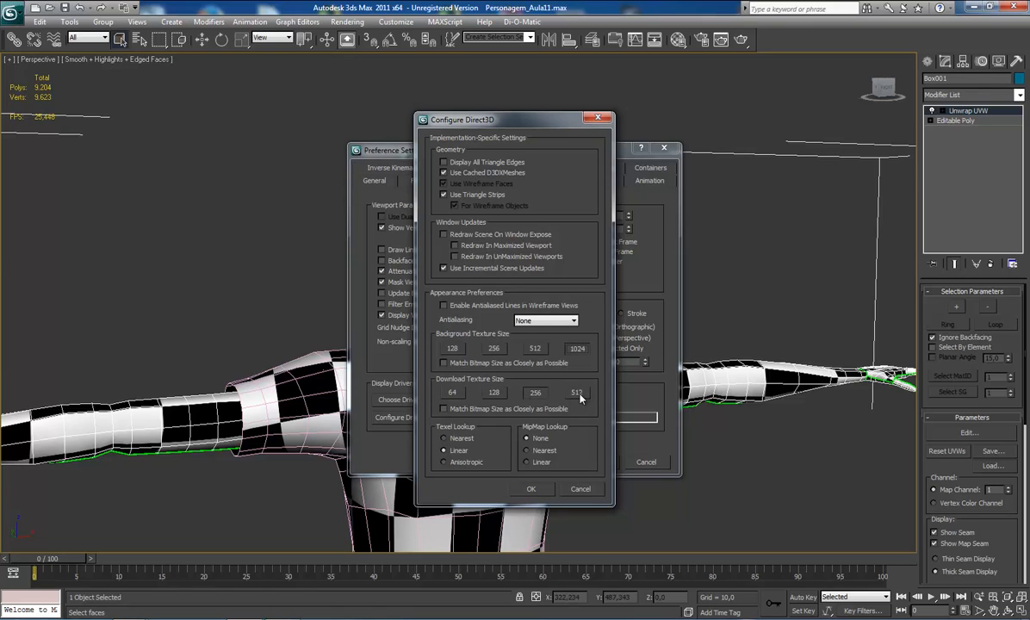
click(450, 409)
click(531, 489)
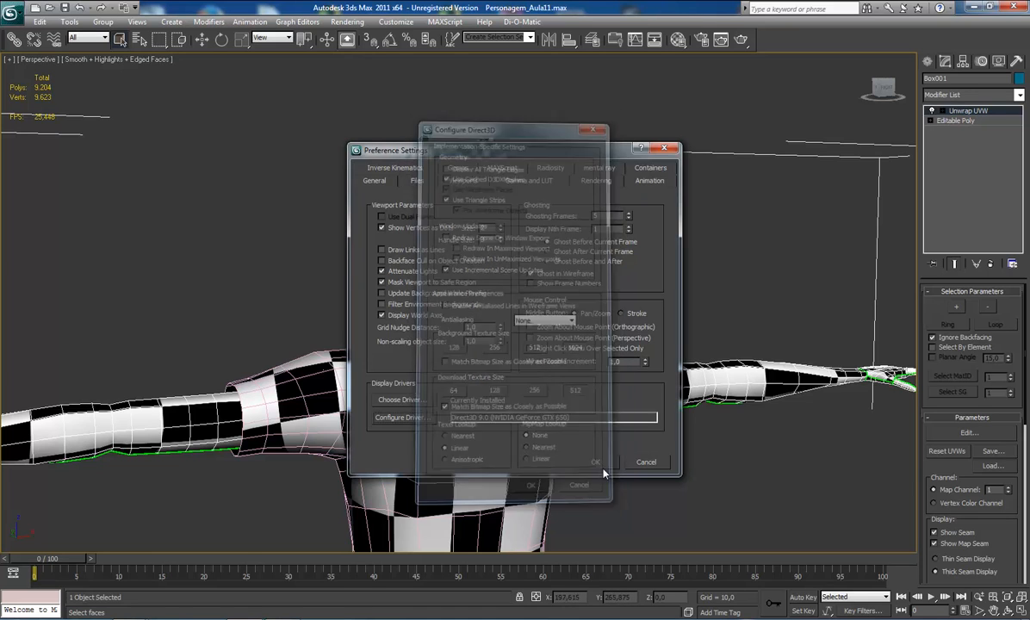
click(594, 460)
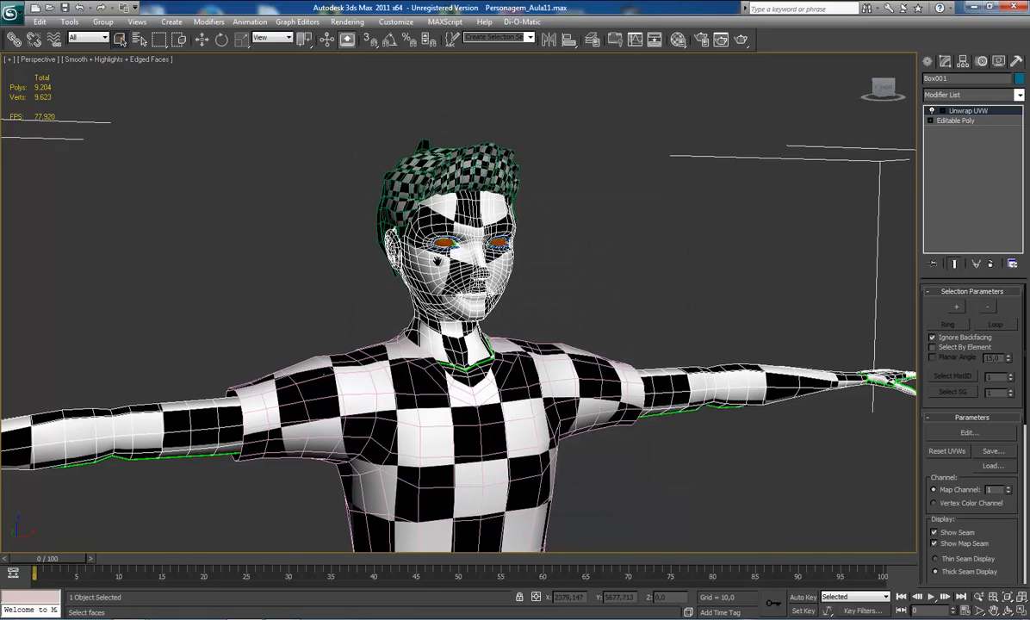
Step: Examine the checker mapping on the character's face, neck and shoulders from several distances
scroll(438, 262, up, 2)
scroll(527, 296, down, 2)
middle_drag(527, 296, 513, 328)
scroll(490, 373, up, 2)
middle_drag(490, 396, 461, 318)
scroll(497, 381, down, 2)
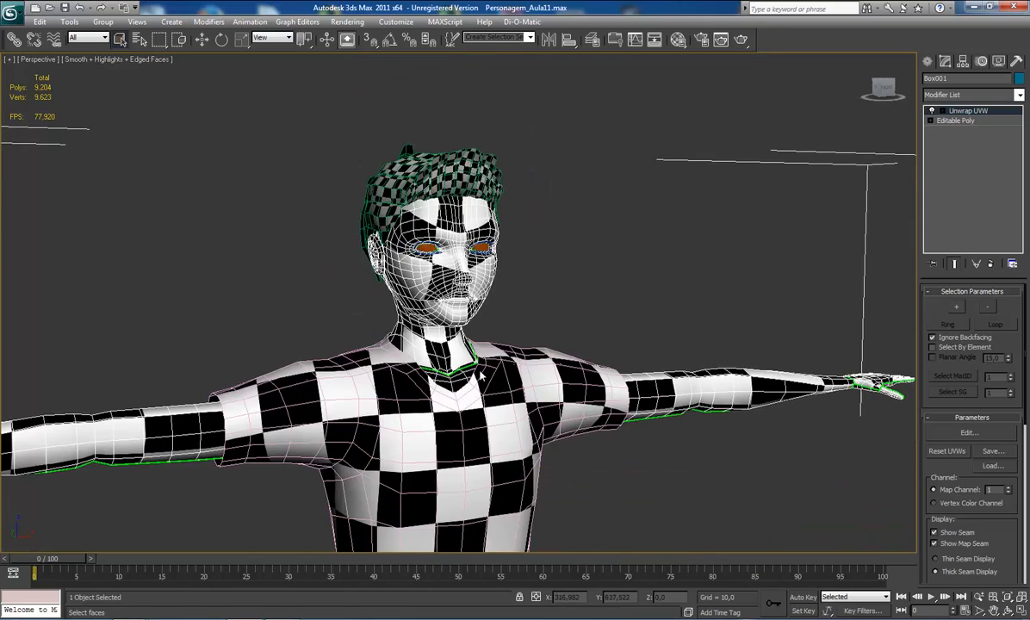
scroll(480, 373, up, 2)
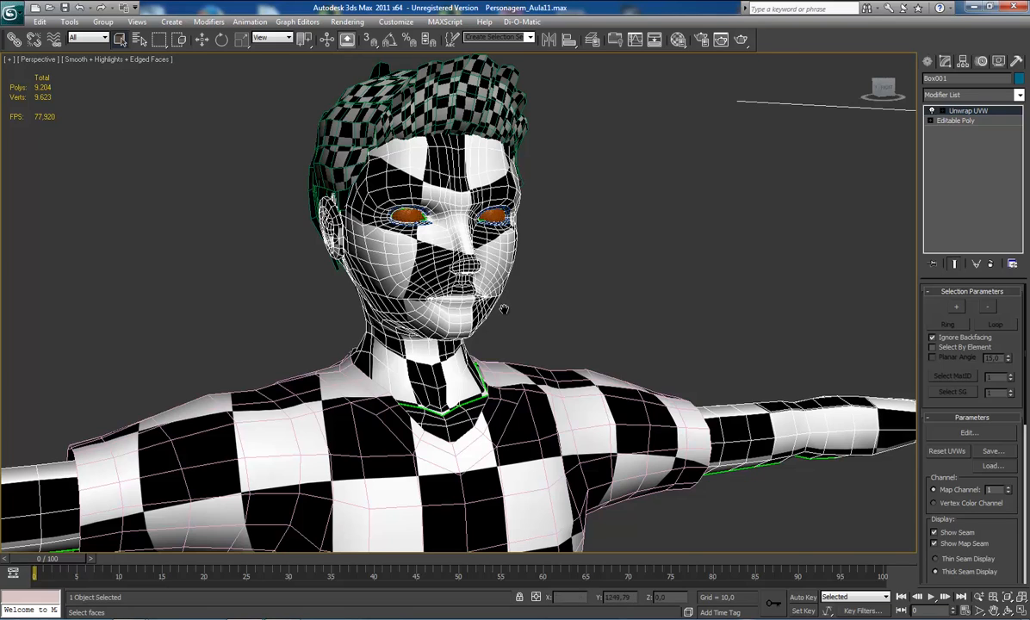
scroll(470, 288, down, 3)
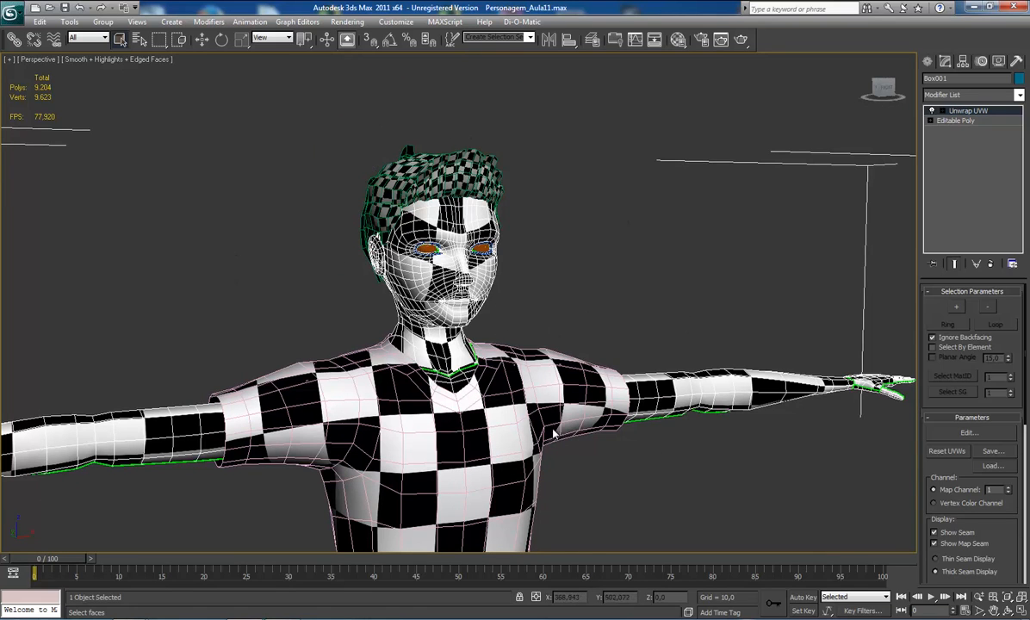
scroll(497, 357, up, 5)
middle_drag(492, 280, 485, 319)
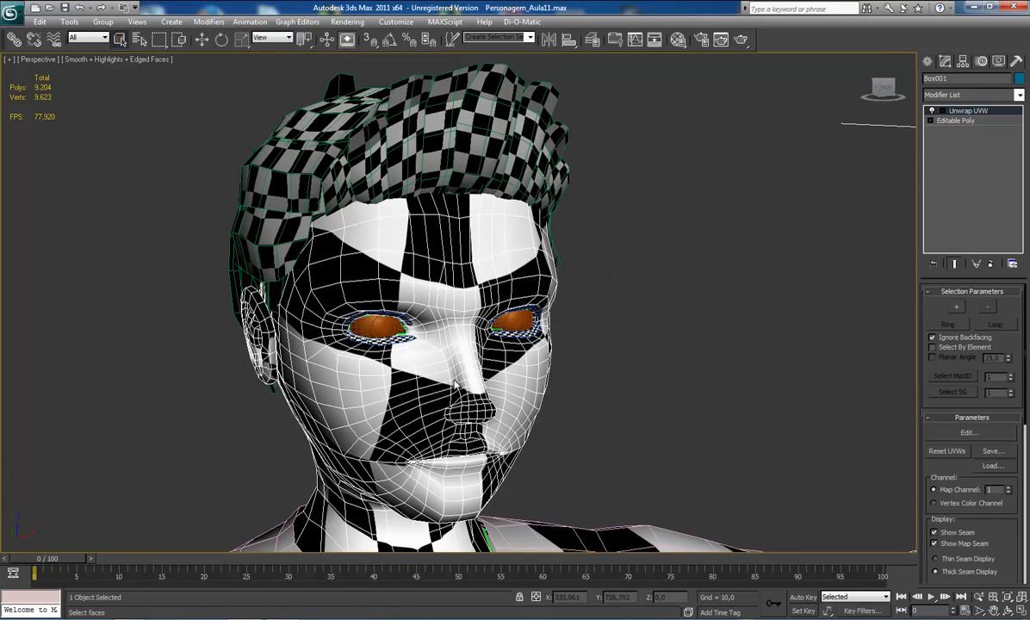
scroll(437, 359, down, 3)
middle_drag(443, 373, 472, 304)
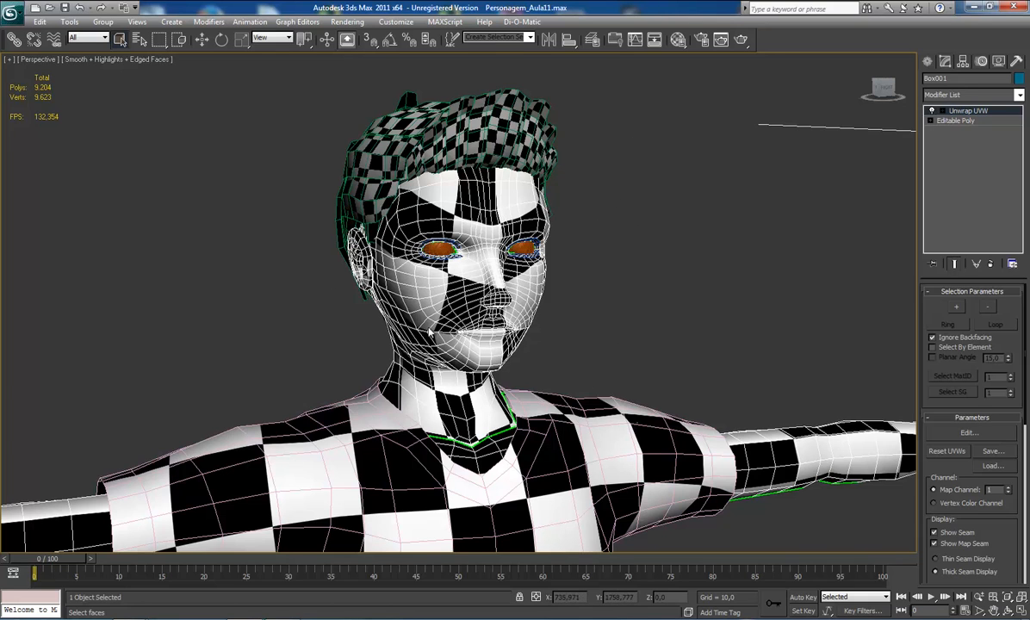
scroll(403, 308, up, 3)
scroll(515, 217, down, 3)
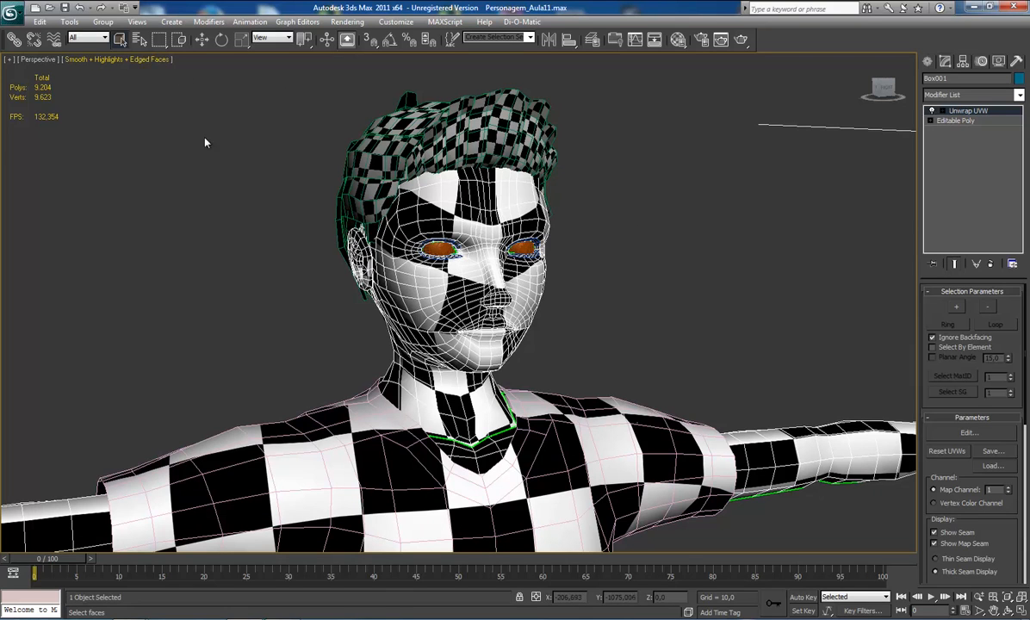
scroll(489, 198, down, 2)
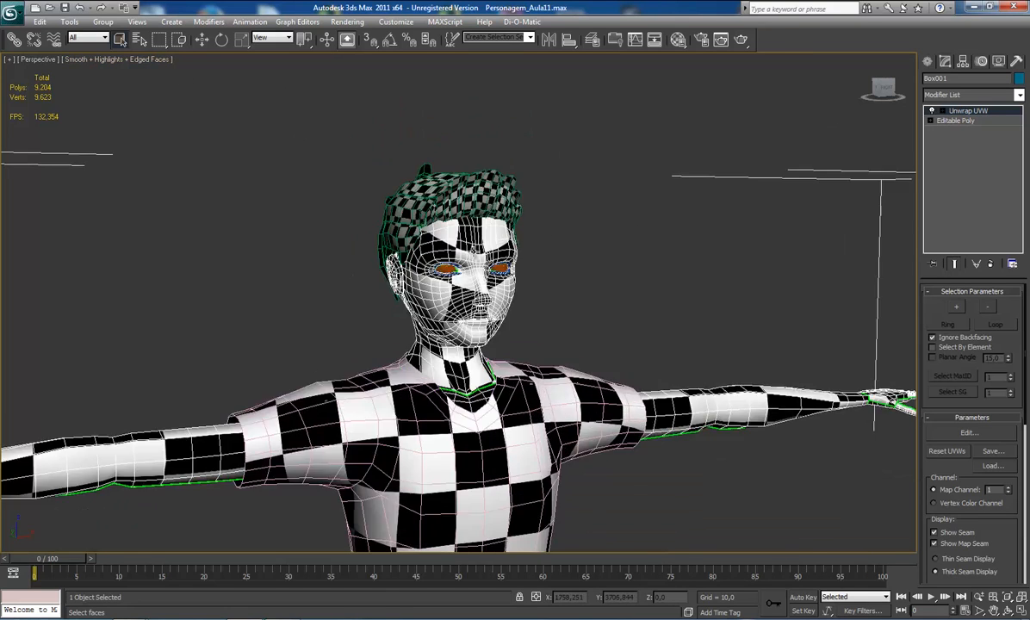
scroll(441, 234, up, 5)
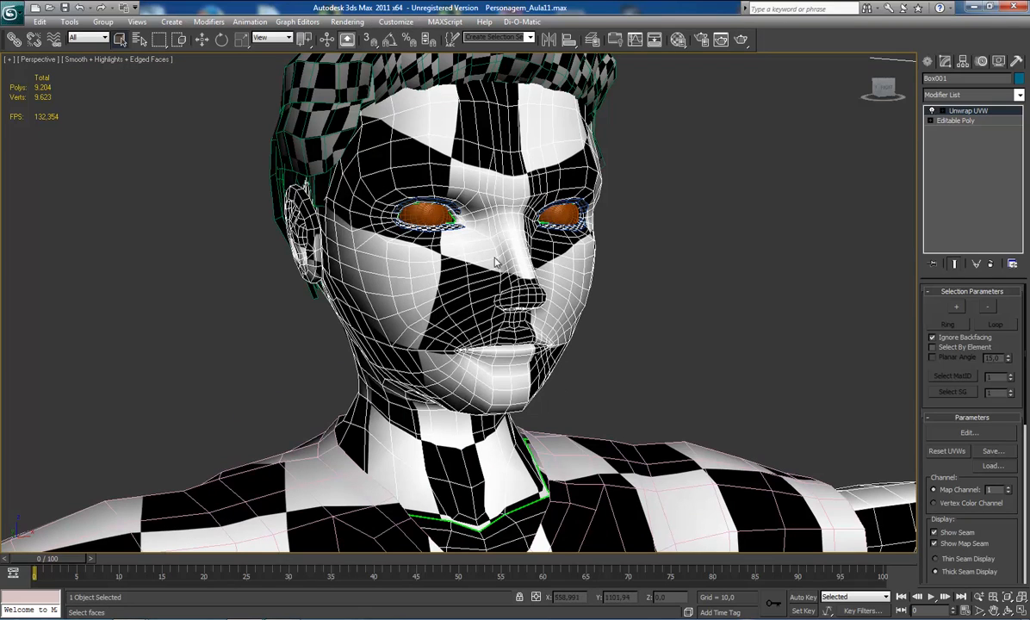
drag(619, 291, 638, 285)
Step: Reset the scene without saving the changes and reopen Personagem_Aula11.max
click(11, 11)
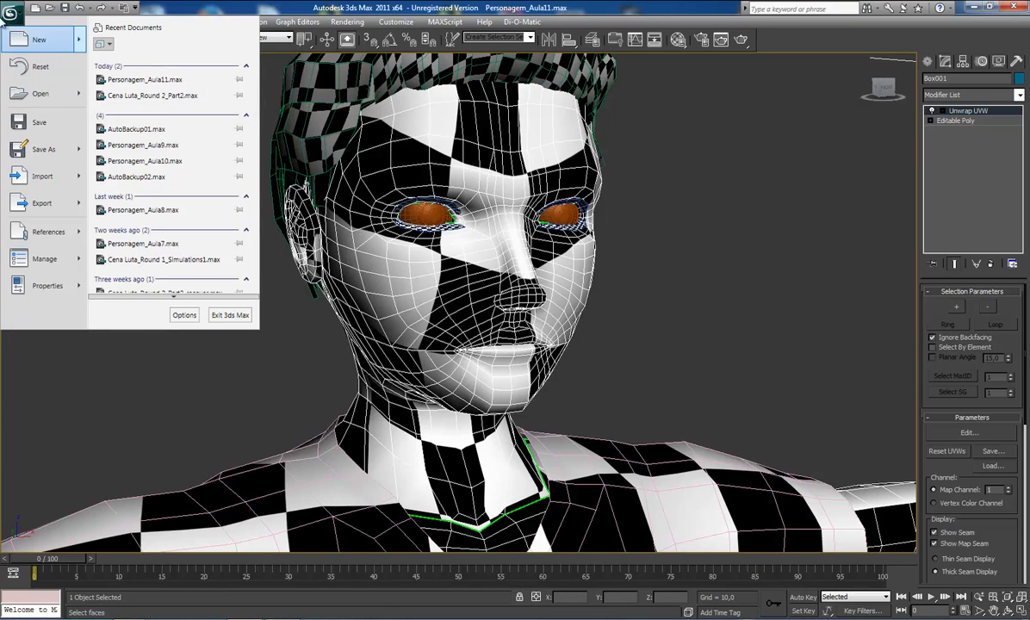
click(38, 69)
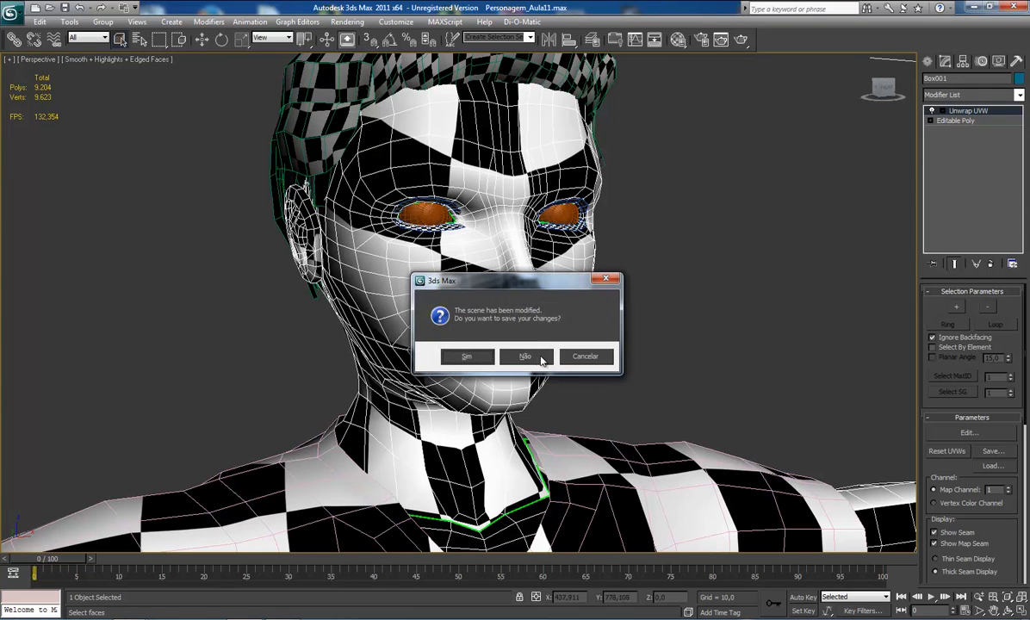
click(532, 356)
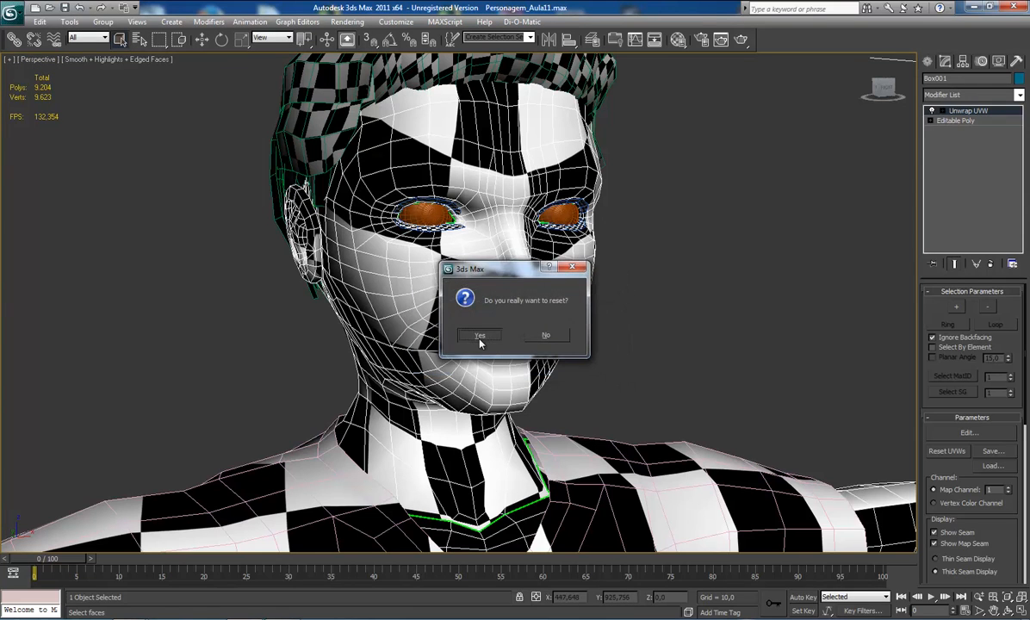
click(479, 335)
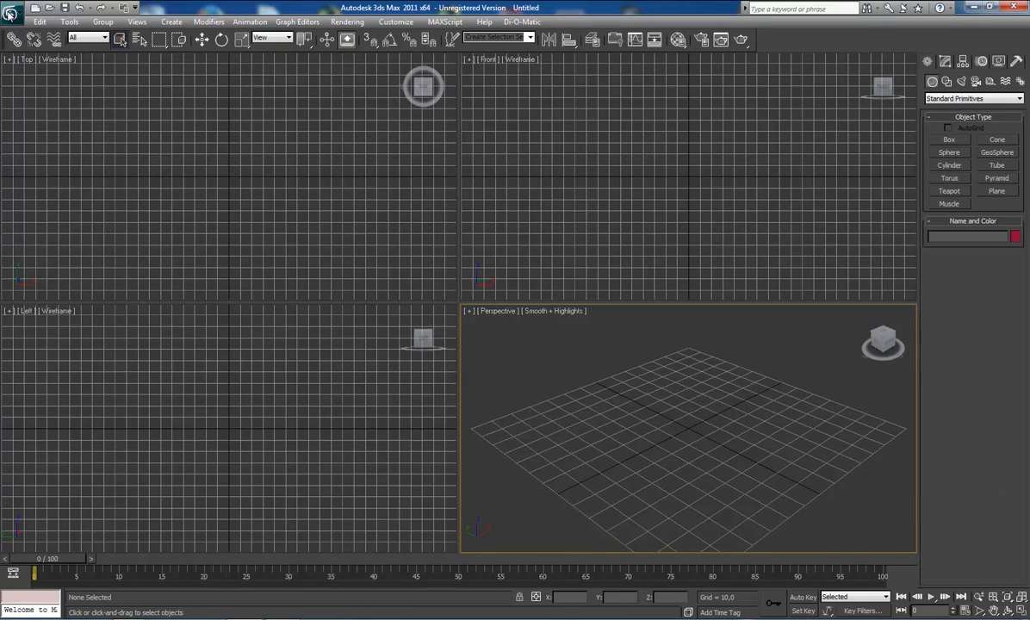
click(11, 13)
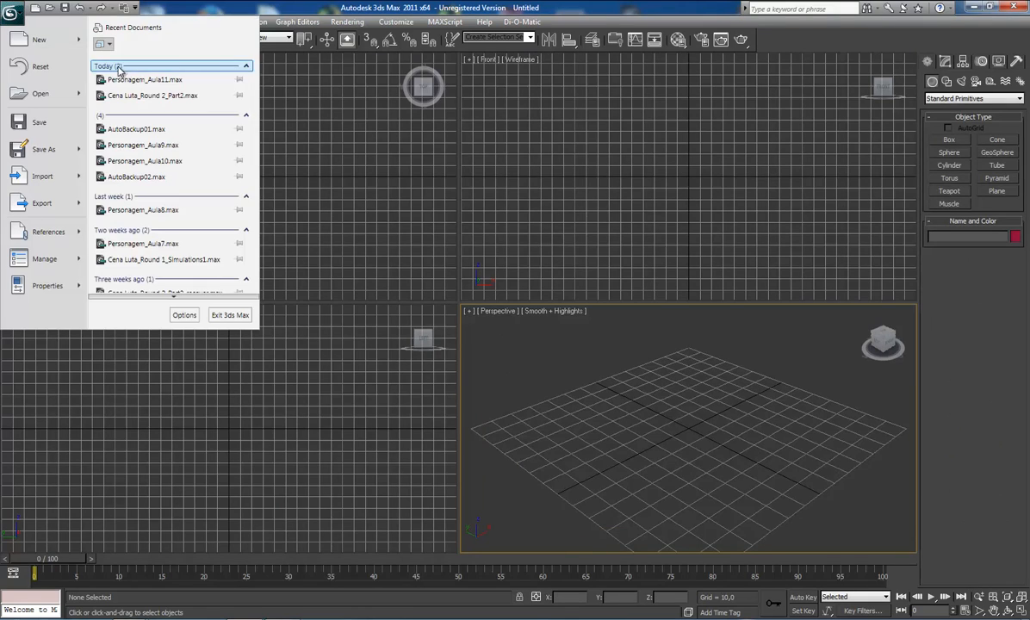
click(108, 80)
Step: Collapse the body mesh's Symmetry and Unwrap UVW modifiers into a single Editable Poly
click(445, 239)
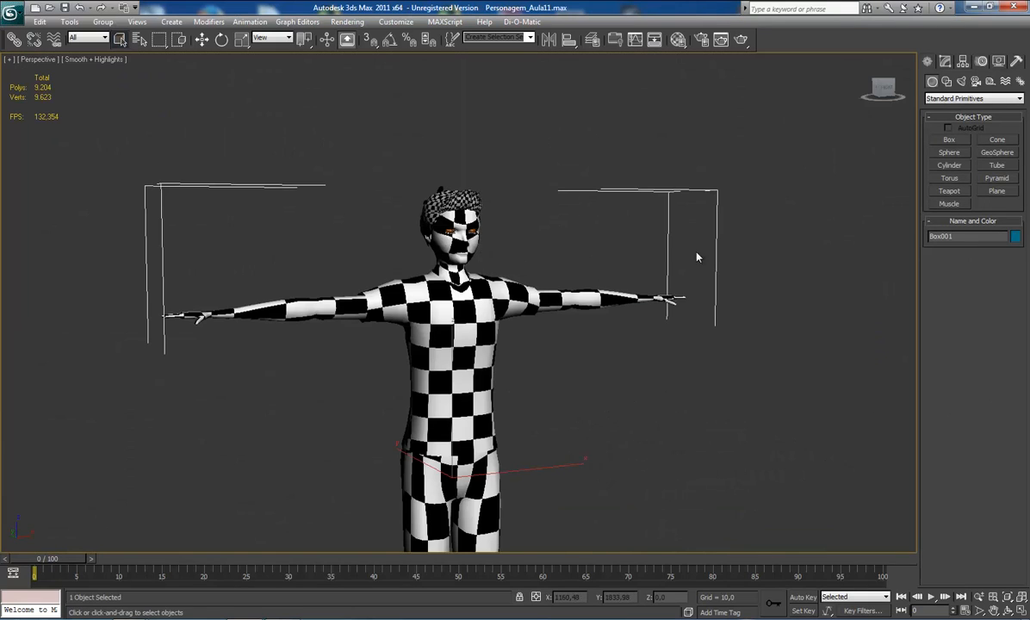
click(946, 61)
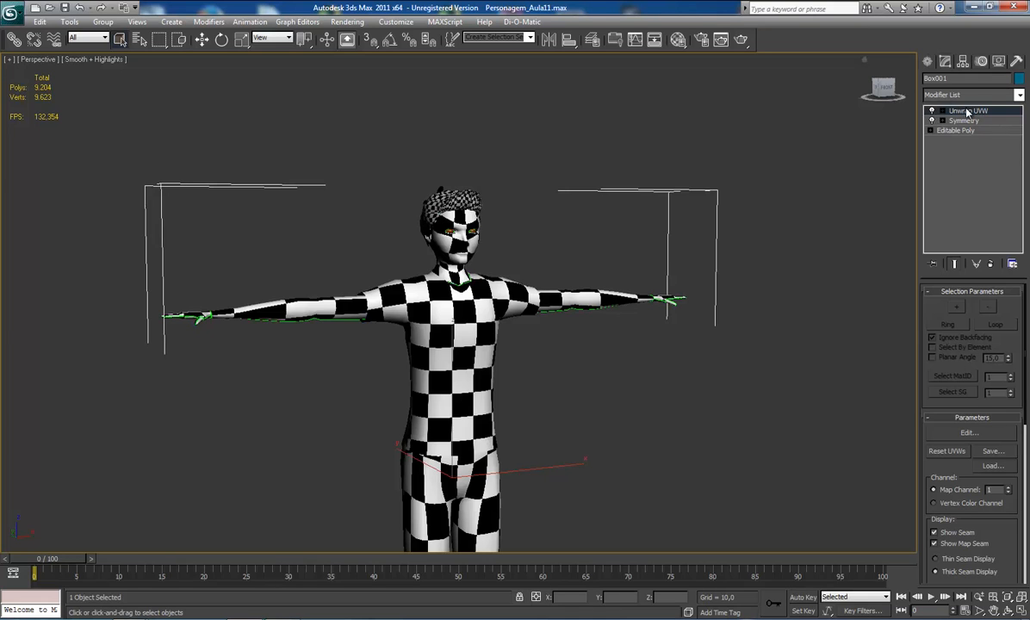
right_click(967, 112)
click(509, 226)
click(535, 348)
scroll(518, 263, up, 3)
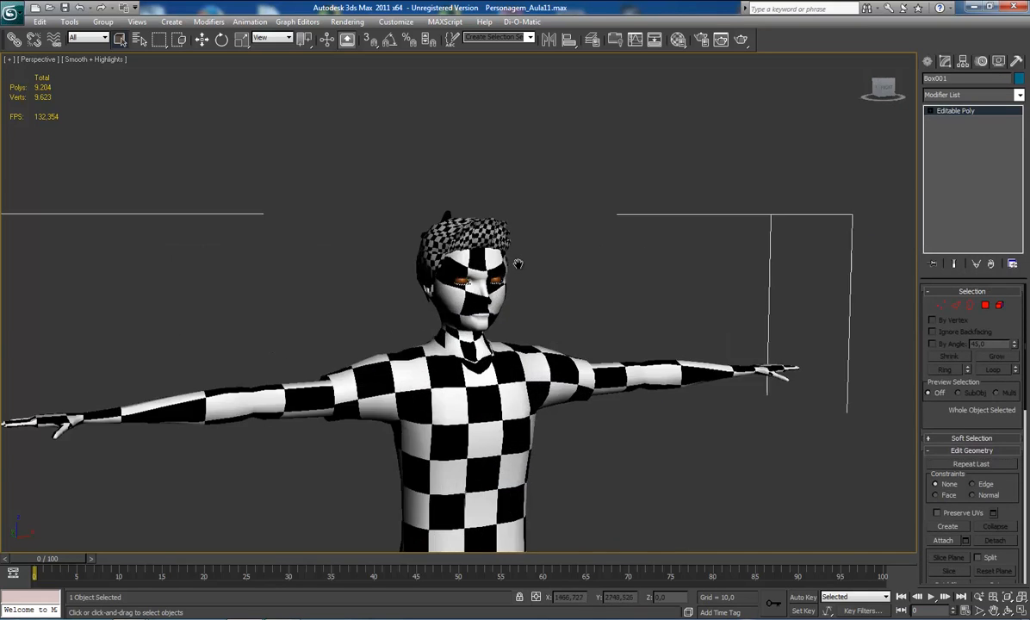
Step: Apply a fresh Unwrap UVW modifier to the collapsed body mesh
click(932, 95)
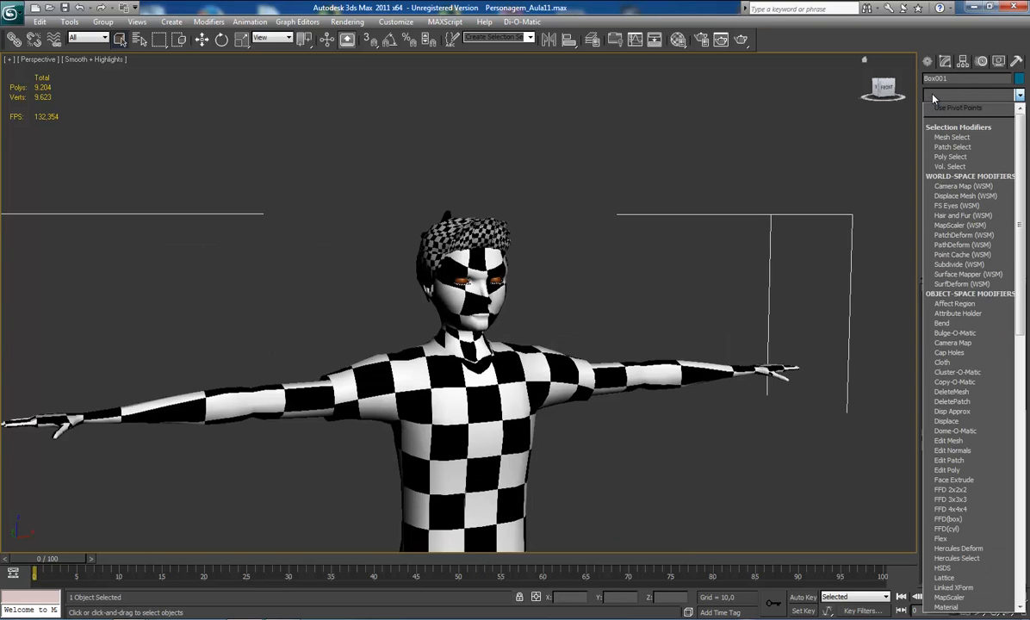
key(u)
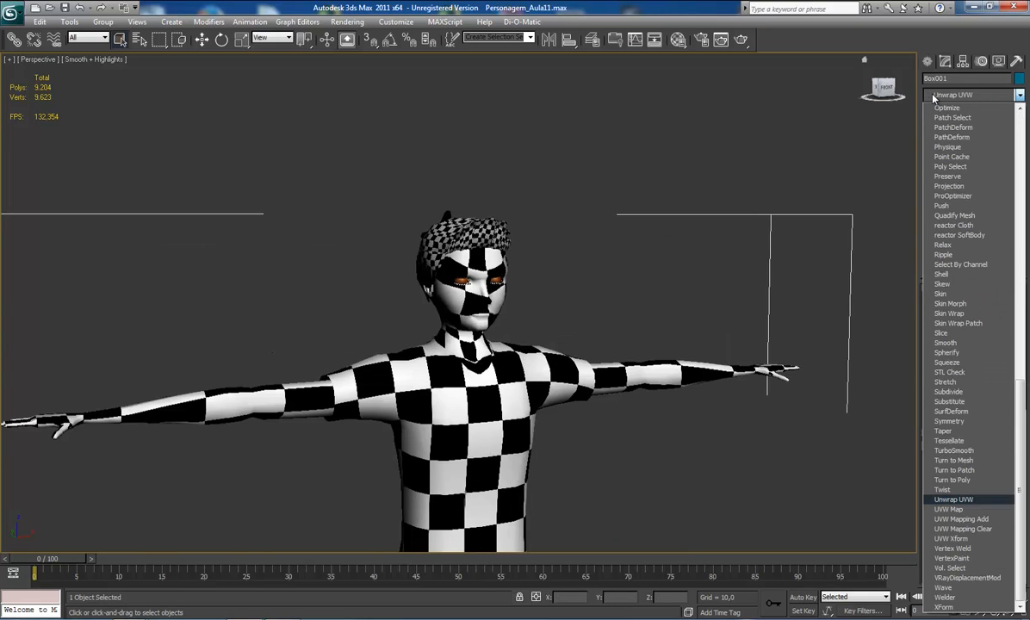
key(Return)
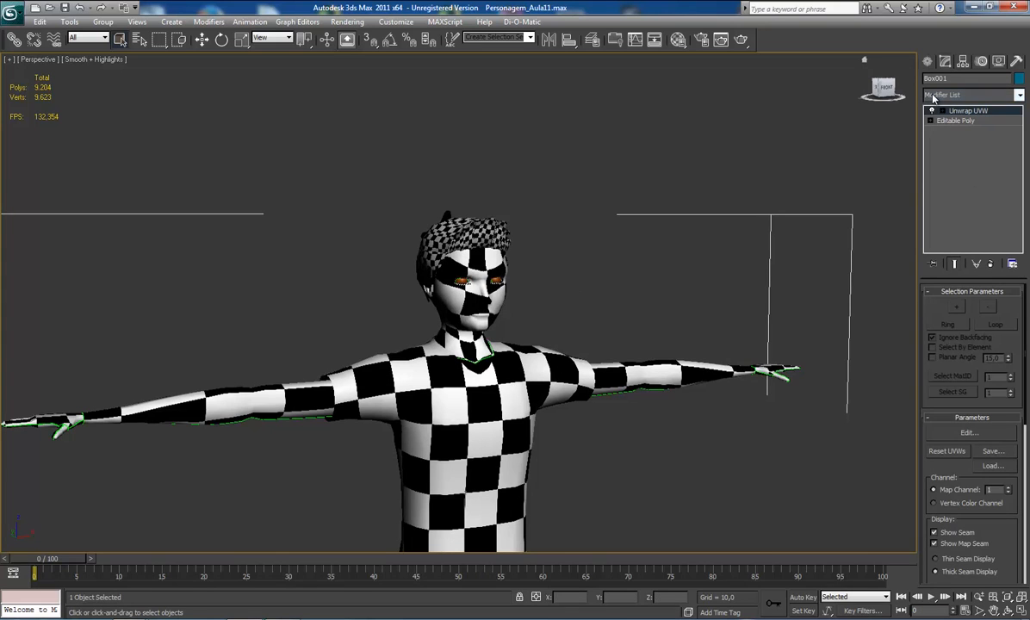
Step: Open the body's UV editor, place it beside the character's head, and display edged faces on the model
click(962, 435)
drag(178, 63, 772, 65)
scroll(200, 225, up, 5)
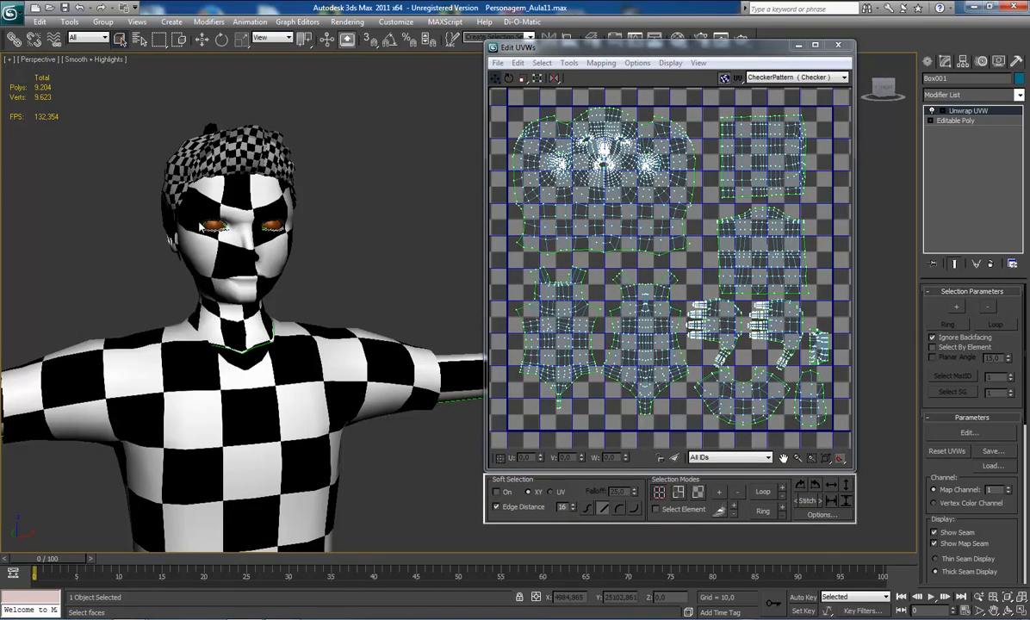
key(F4)
scroll(318, 259, up, 4)
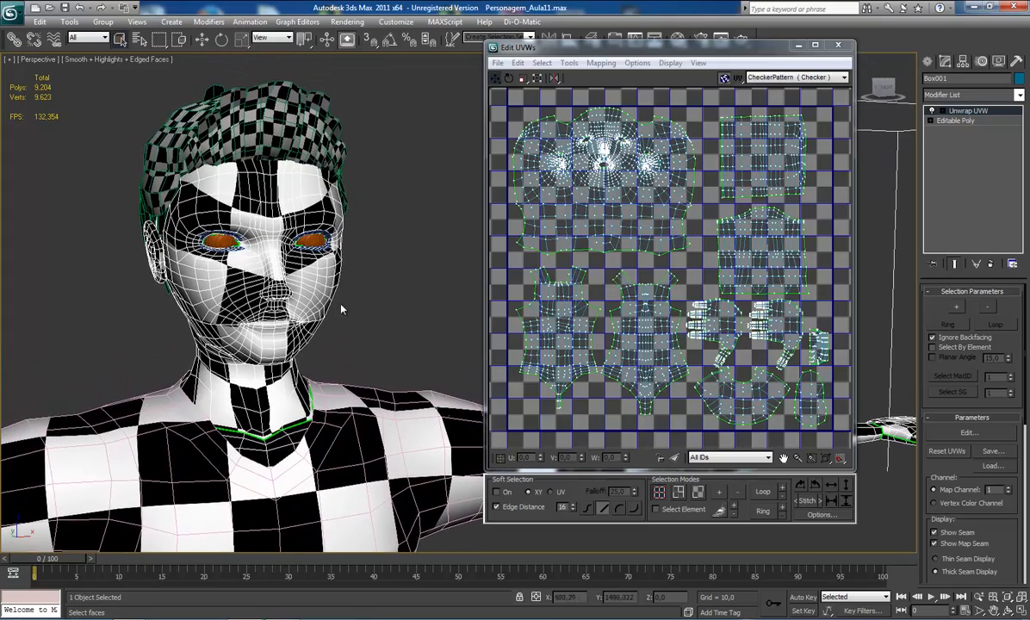
Step: Compare the checker pattern on the head and shoulders with the body's UV layout
scroll(319, 190, up, 5)
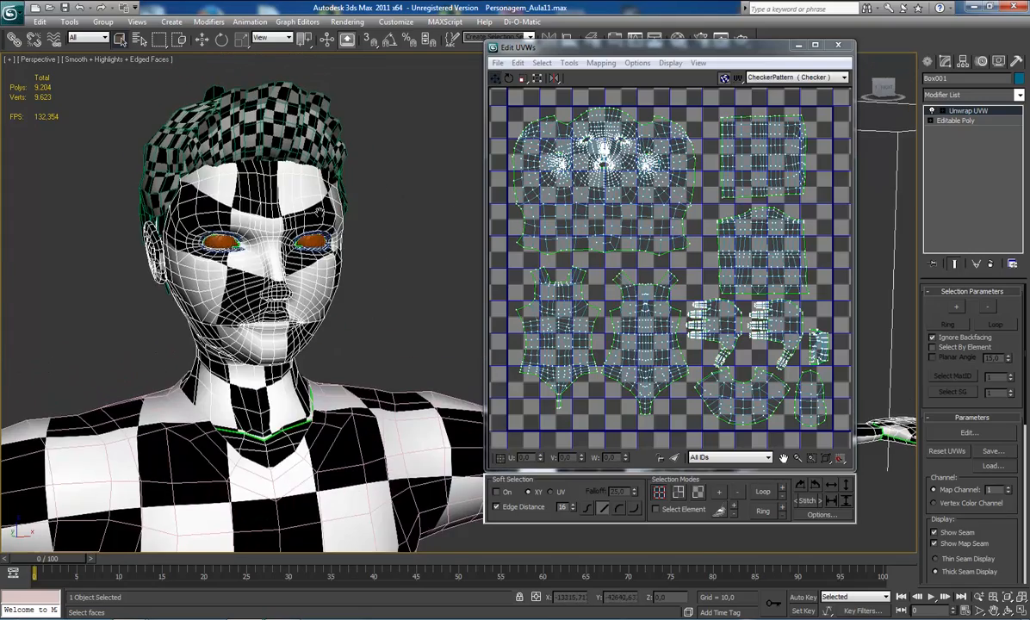
scroll(305, 211, down, 5)
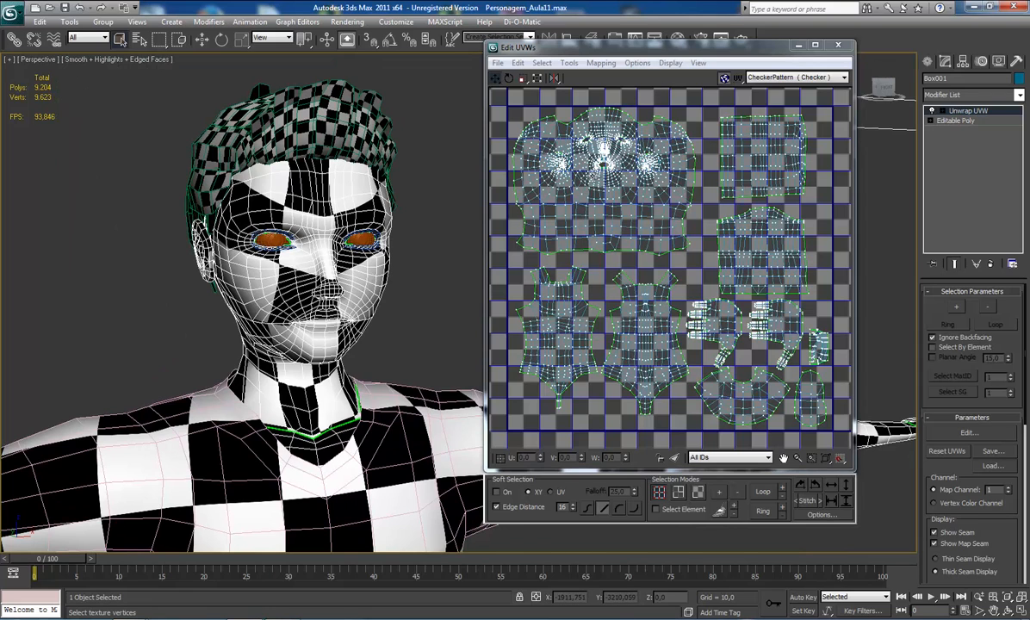
scroll(607, 270, down, 2)
scroll(608, 270, up, 2)
scroll(573, 211, down, 2)
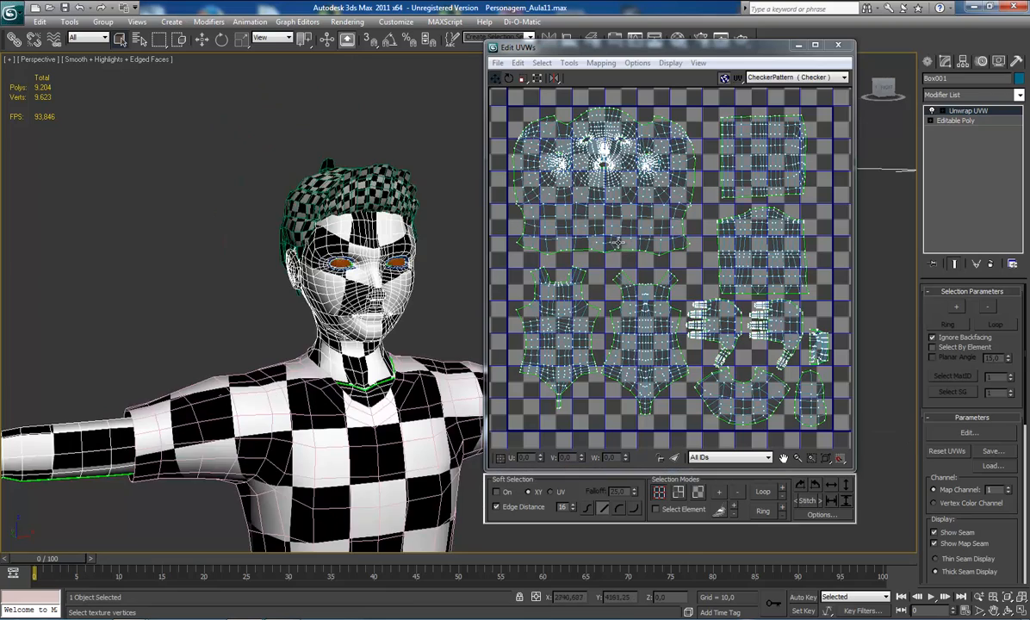
scroll(364, 209, up, 2)
Step: Enlarge the UV editor window and fit the body's whole UV layout in its view
drag(585, 40, 584, 46)
drag(485, 46, 454, 26)
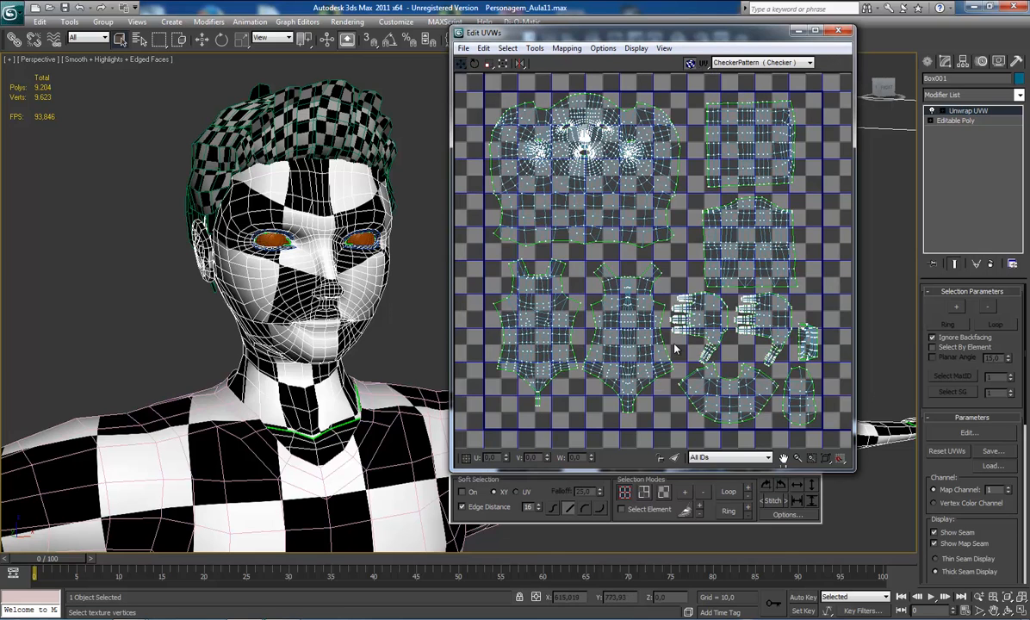
scroll(654, 336, down, 4)
scroll(551, 276, up, 5)
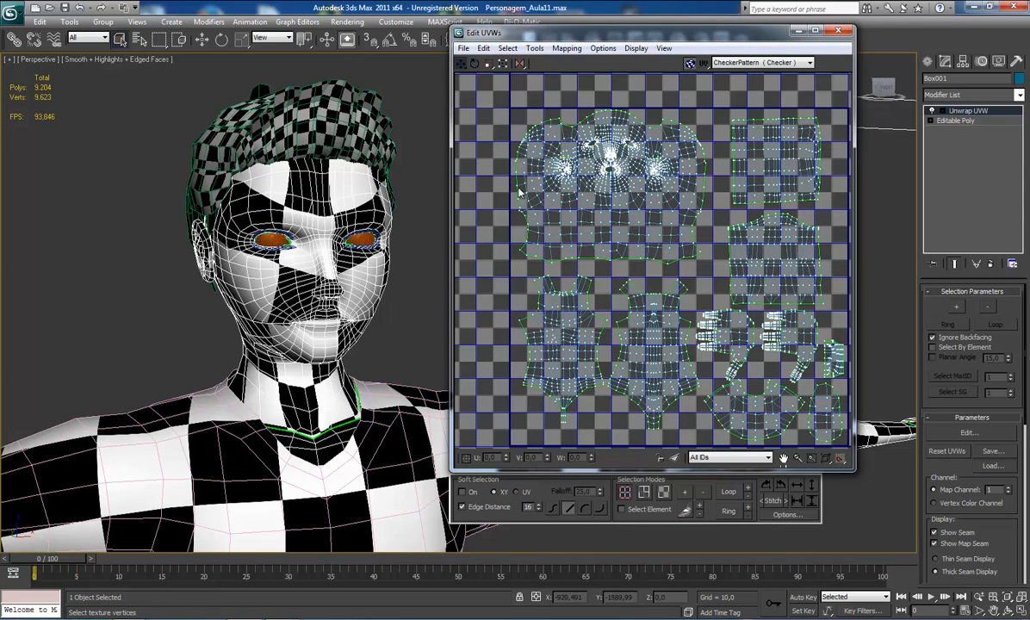
scroll(525, 204, down, 1)
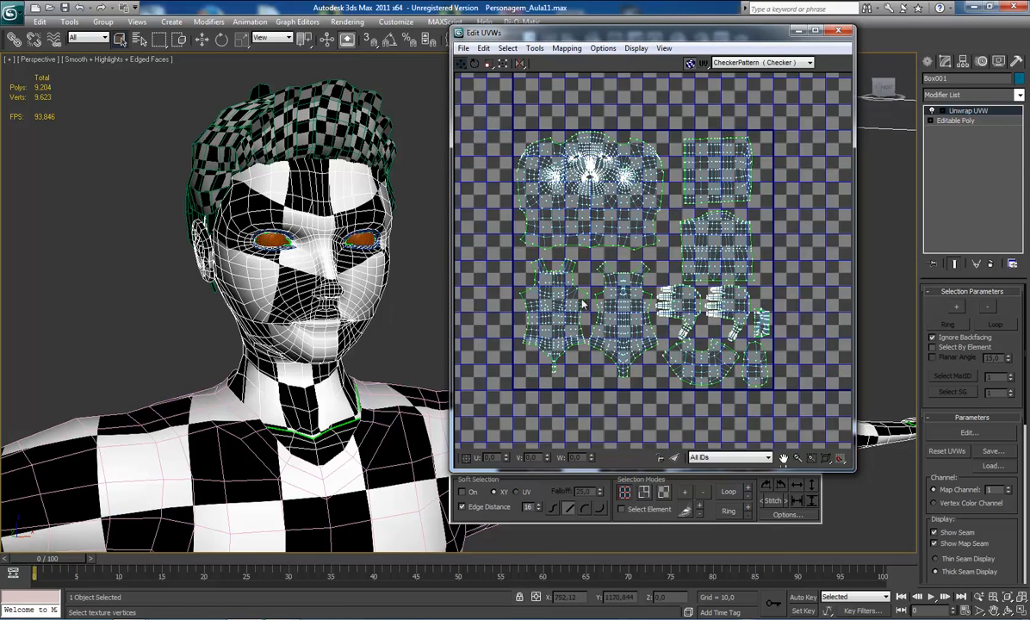
click(520, 297)
drag(524, 268, 689, 370)
scroll(555, 192, up, 1)
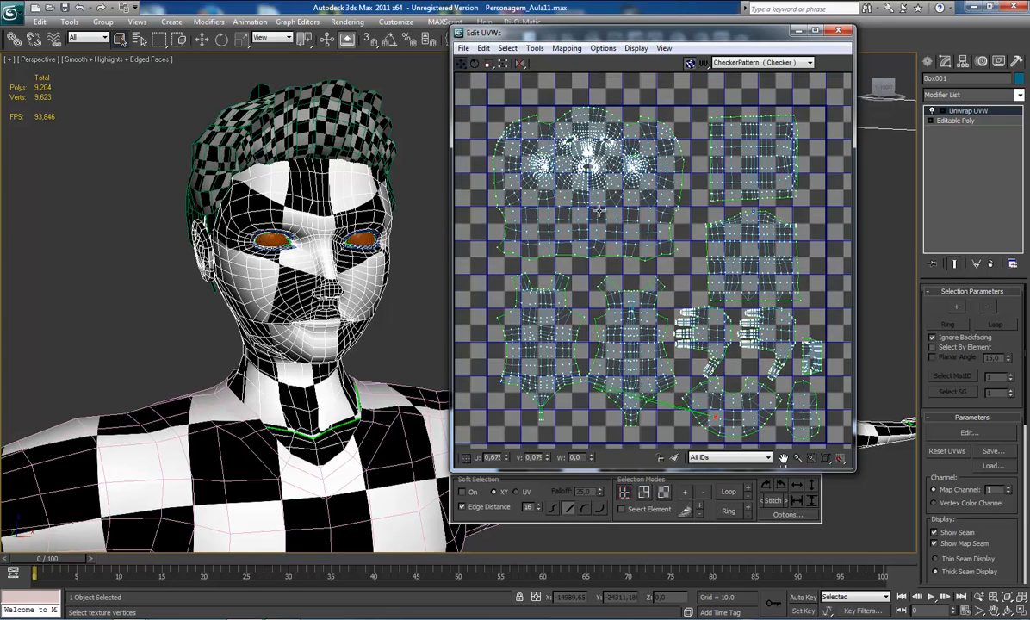
key(ctrl+z)
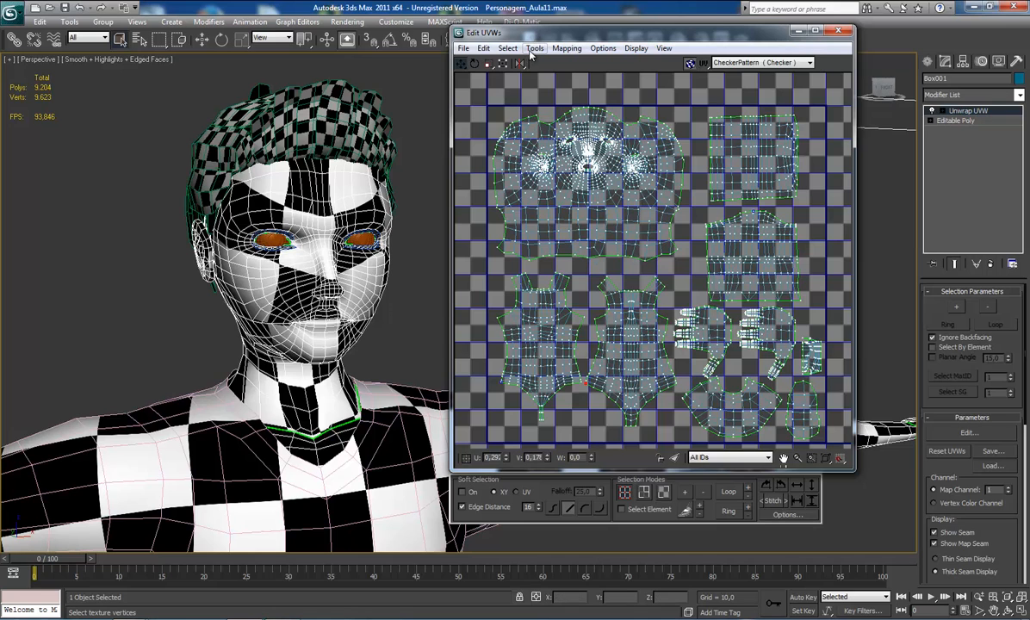
Step: Open the UVW template render settings beside the UV layout and keep the fill mode at None
click(533, 49)
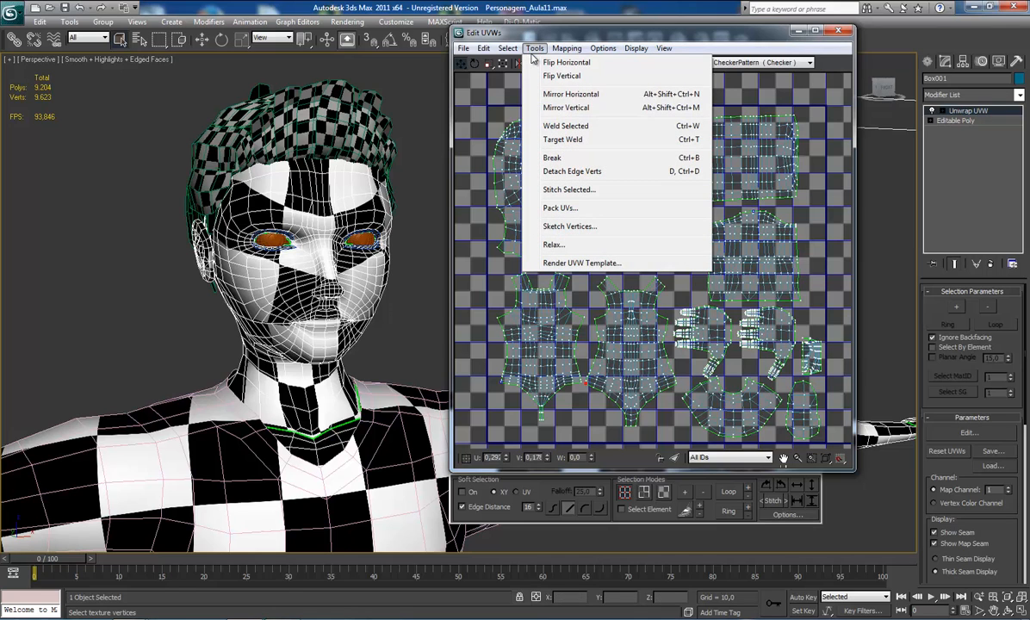
click(606, 264)
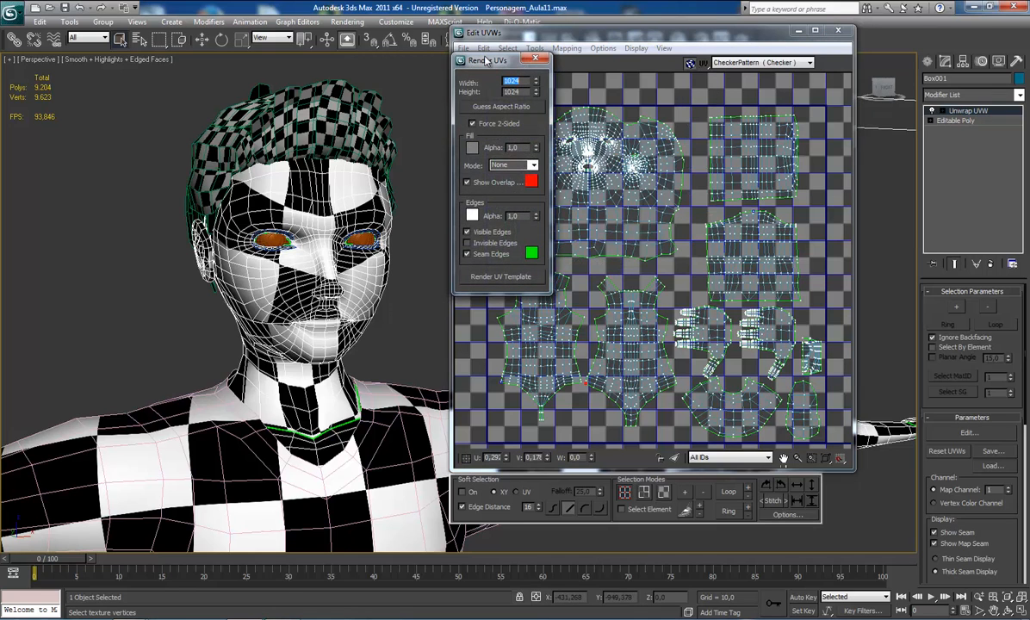
drag(454, 62, 345, 87)
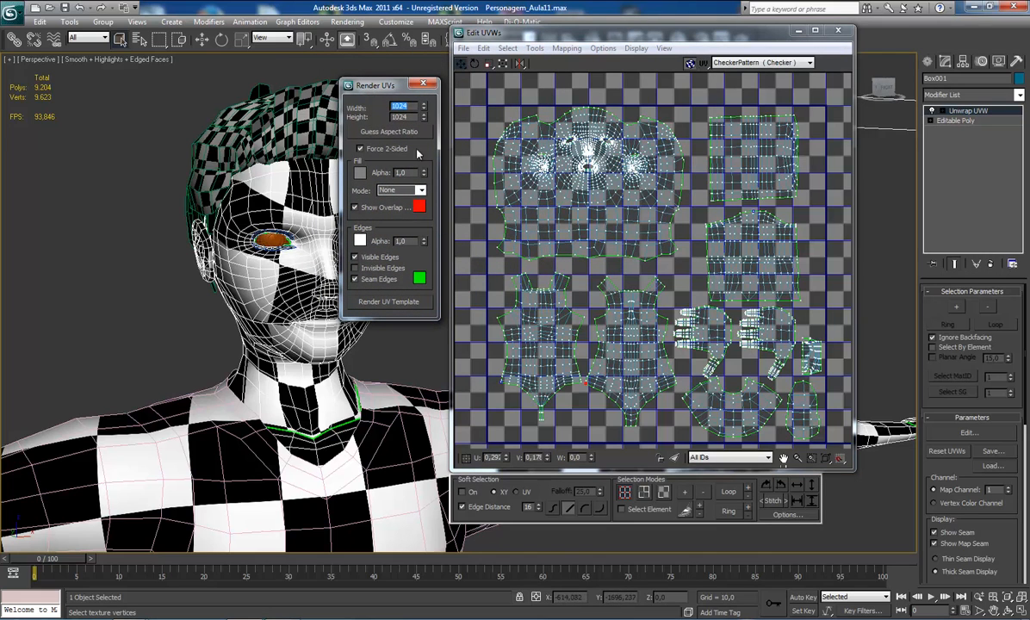
drag(344, 85, 342, 88)
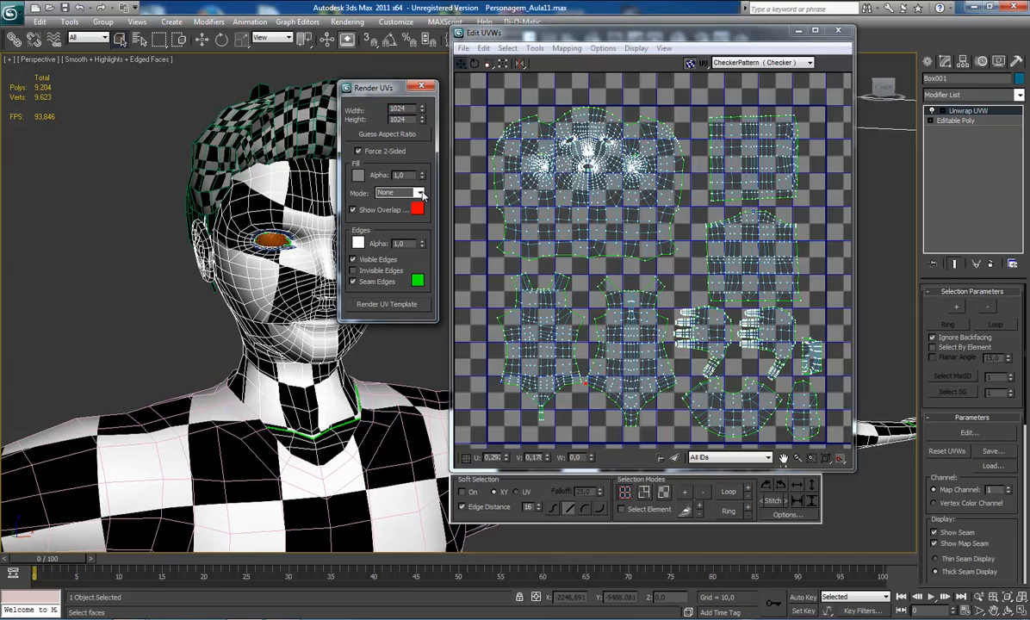
click(393, 192)
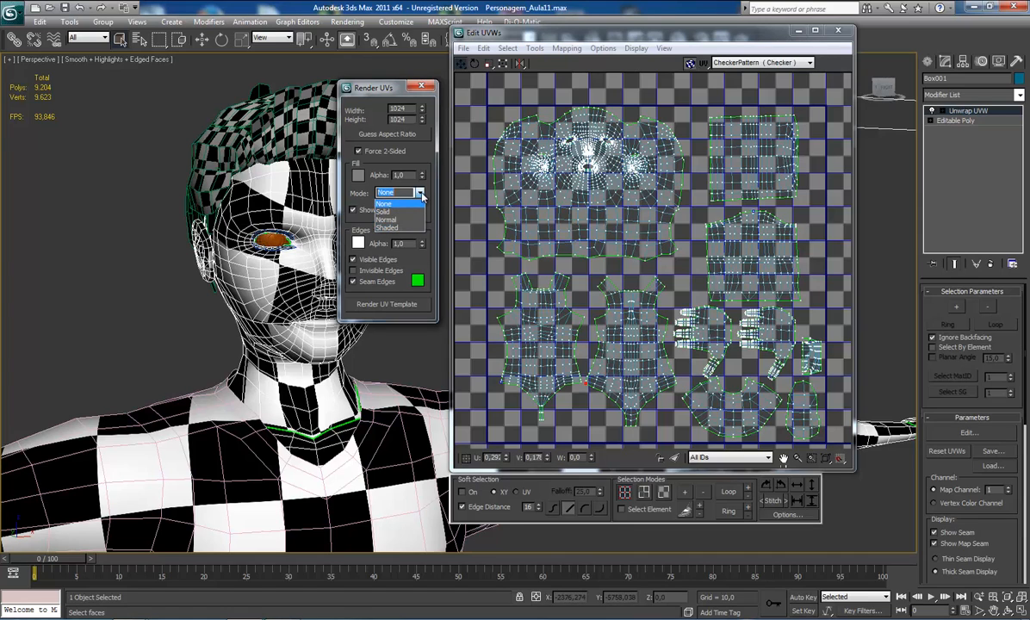
click(389, 190)
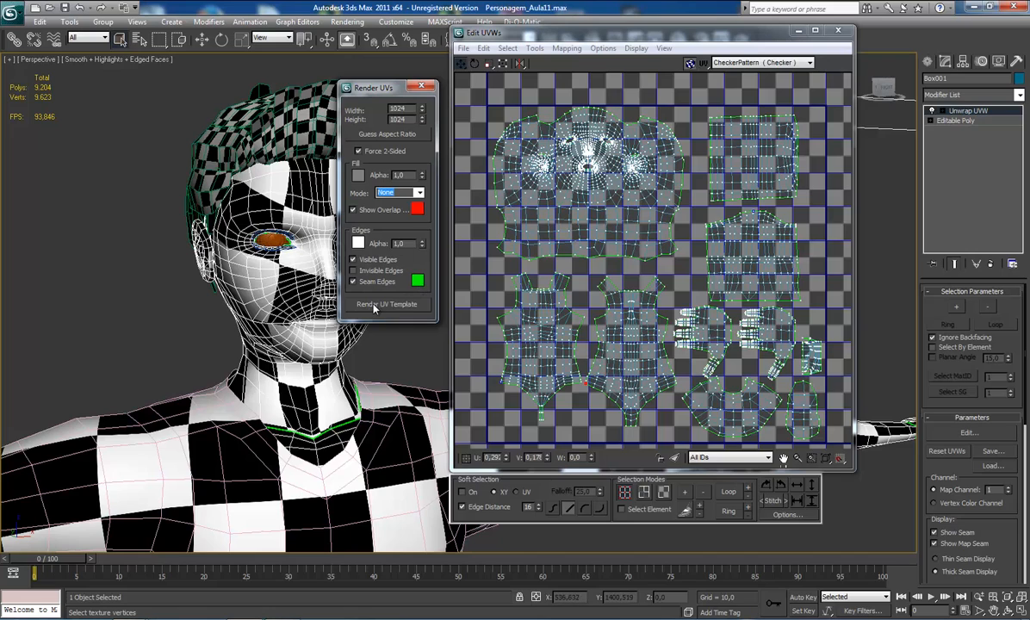
Step: Set the UV template's width and height to 5000 and render the template
click(411, 109)
key(Tab)
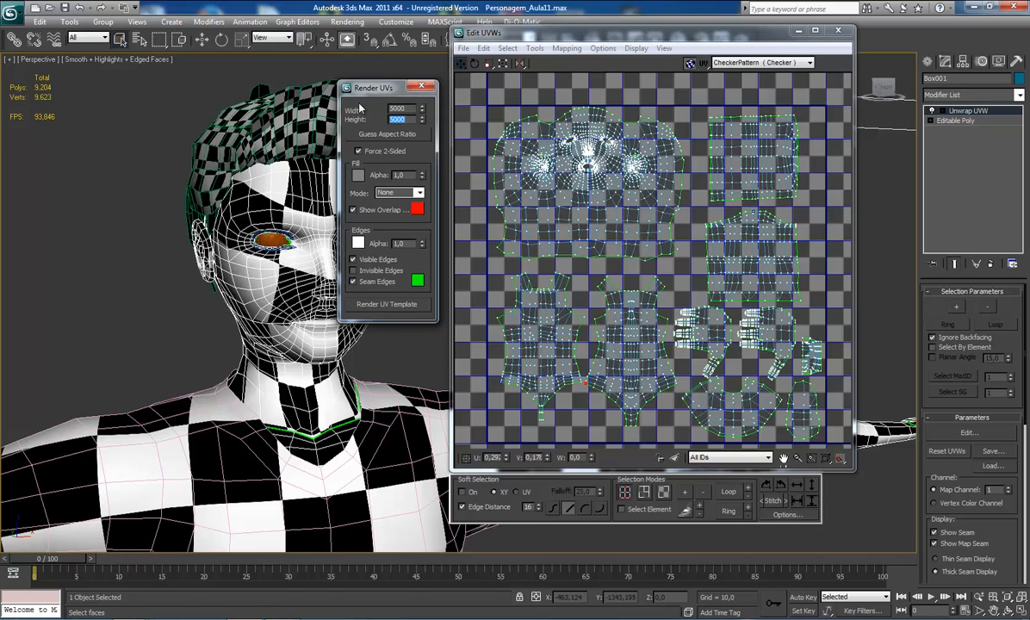
drag(354, 84, 362, 86)
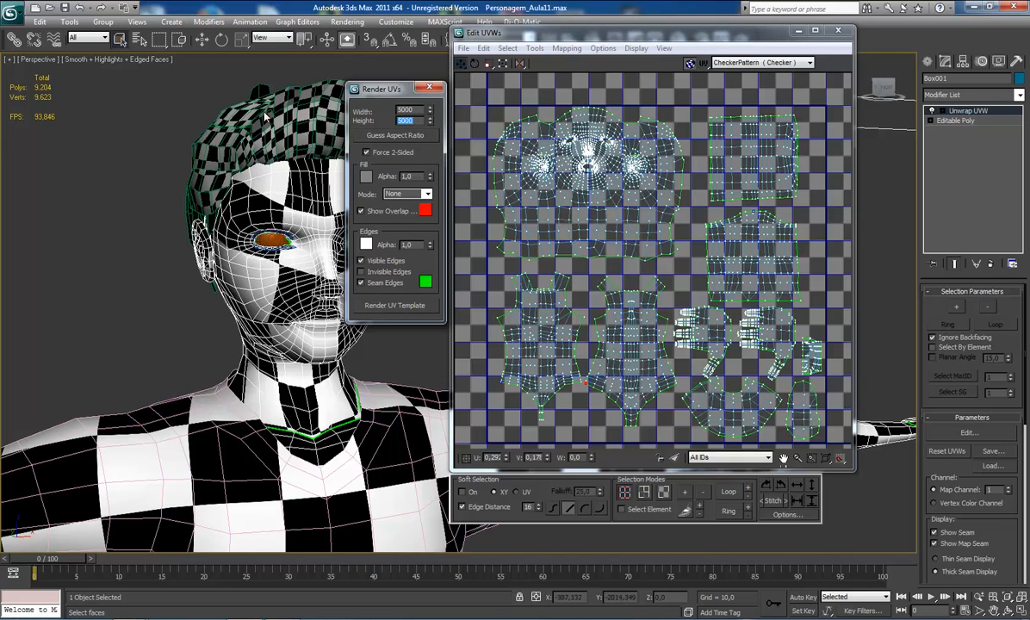
alt+middle_drag(133, 327, 123, 263)
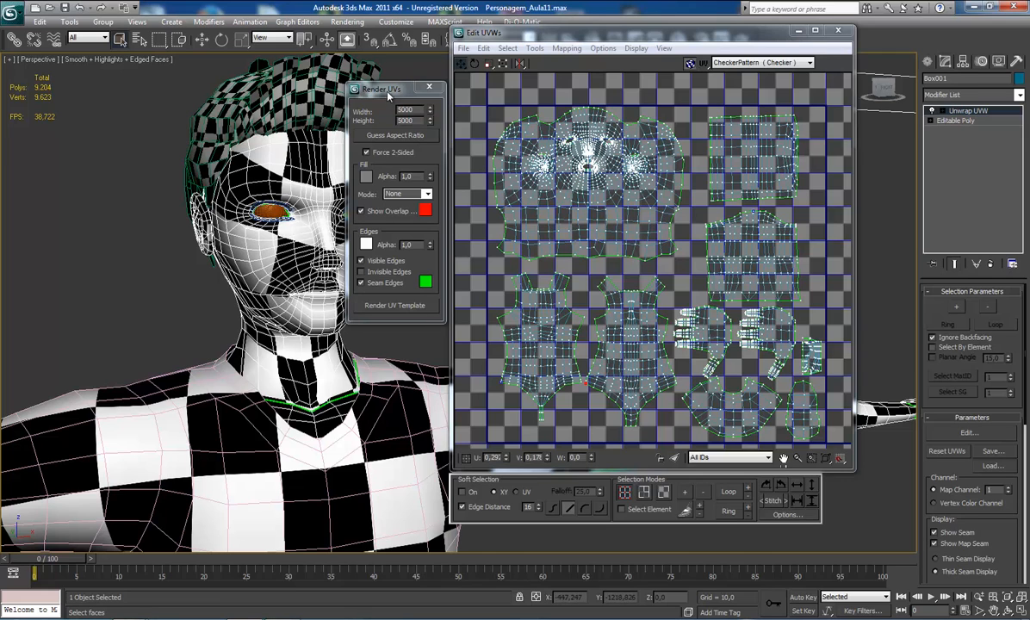
drag(387, 91, 370, 94)
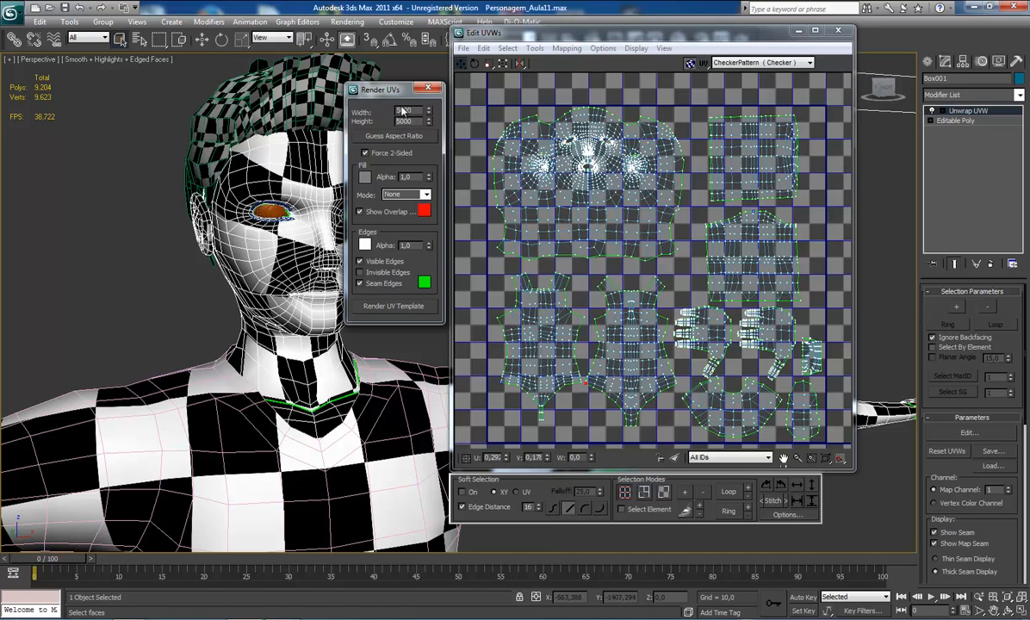
click(388, 306)
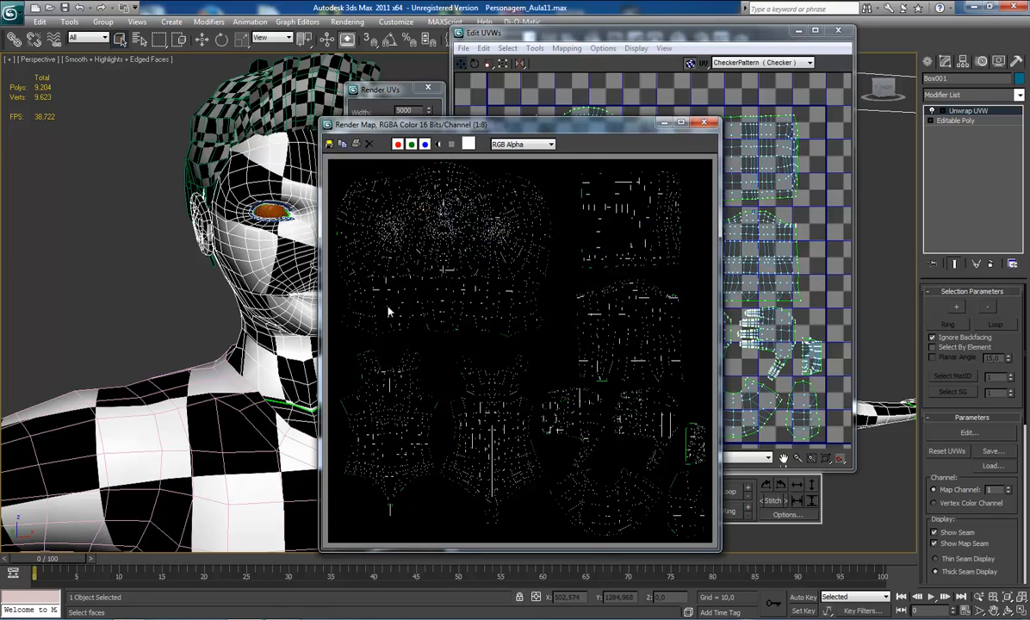
Step: Compare the rendered UV template with the body's layout in the UV editor
drag(435, 127, 177, 63)
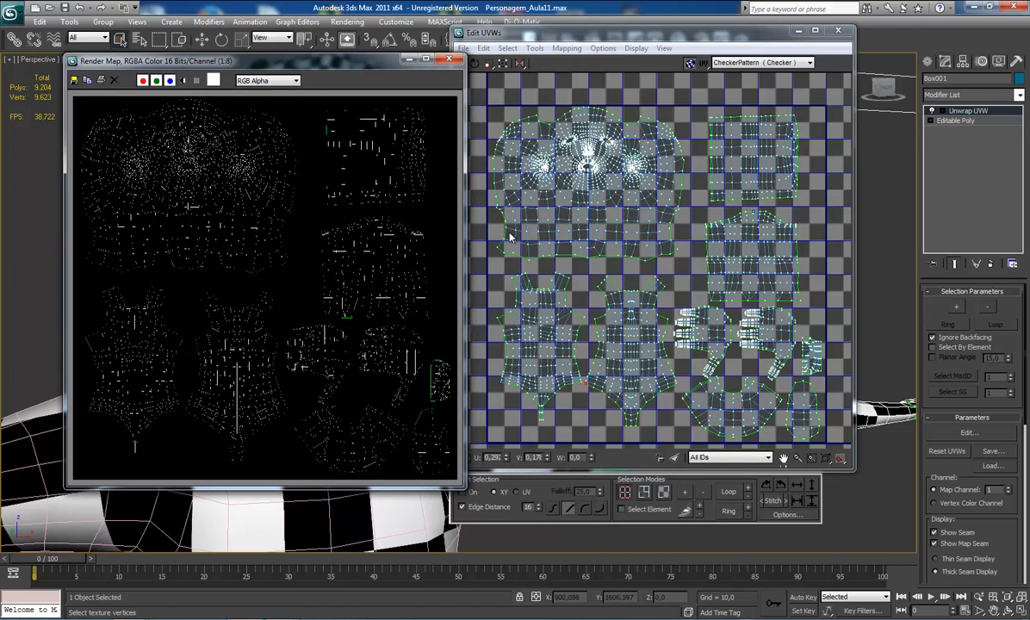
click(637, 151)
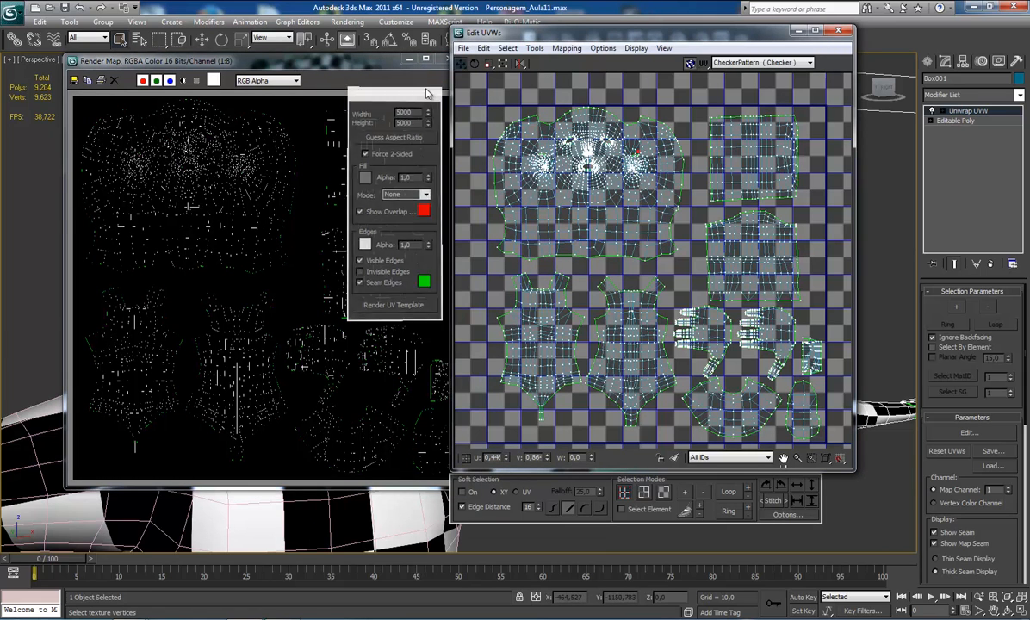
drag(351, 67, 602, 100)
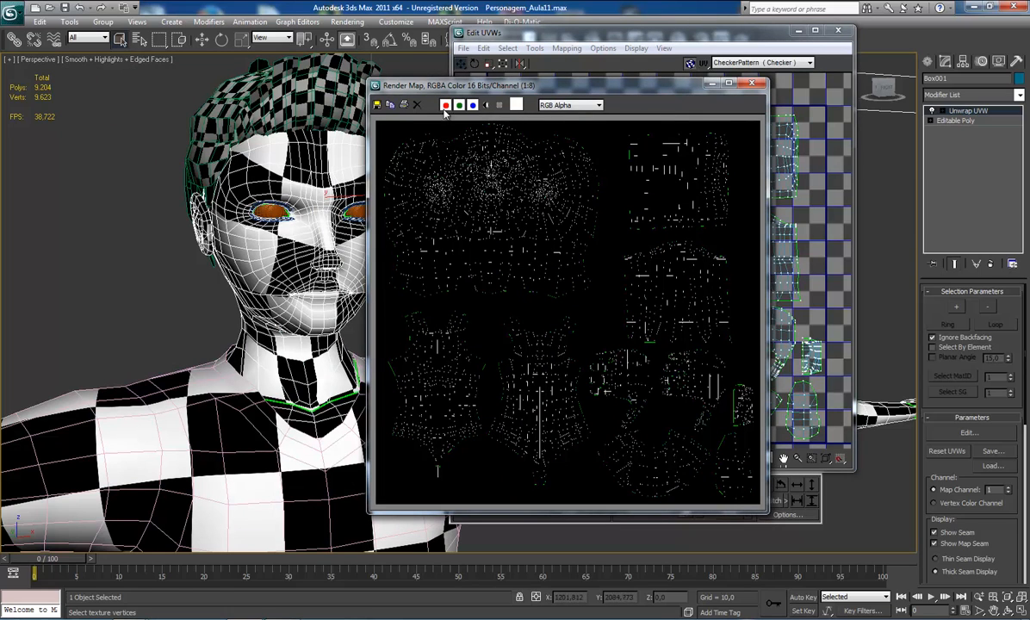
drag(369, 79, 353, 68)
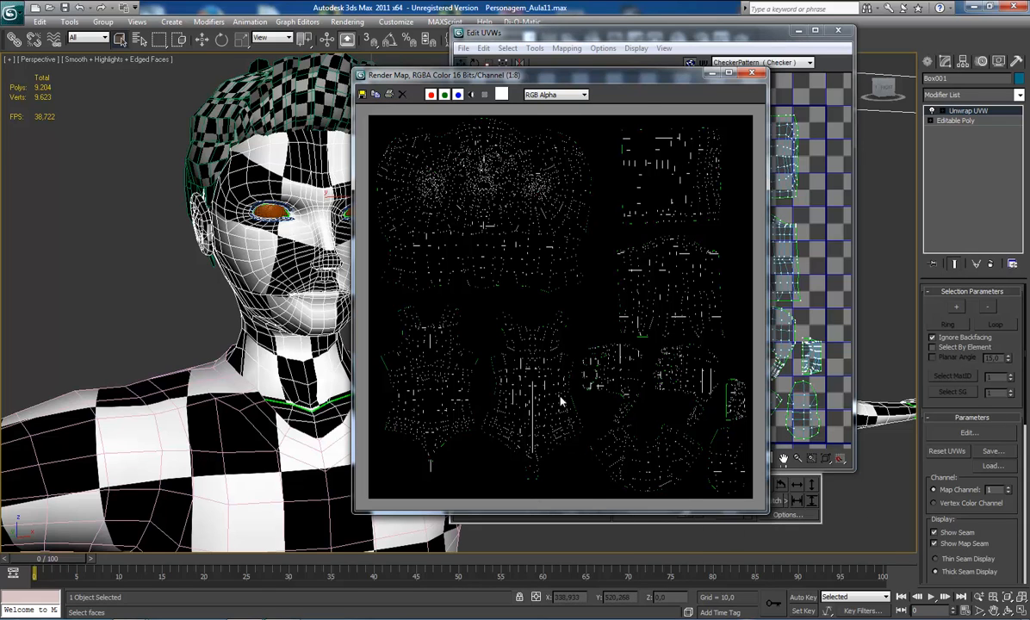
Step: Inspect the rendered template's edge and seam lines up close around the torso and hand islands
scroll(547, 375, up, 5)
scroll(546, 375, down, 4)
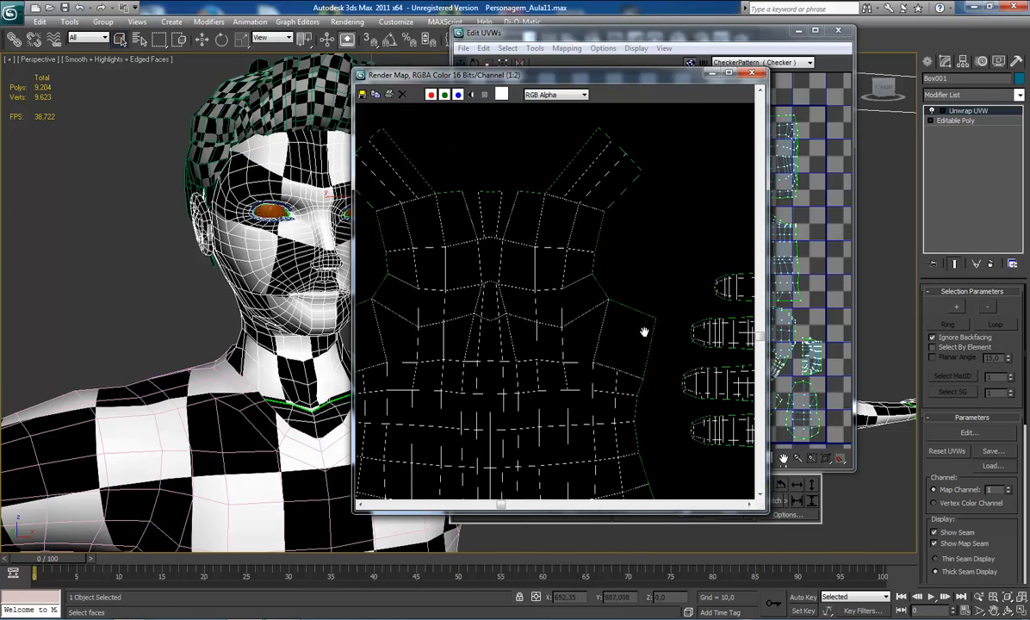
scroll(557, 302, down, 3)
scroll(519, 303, up, 3)
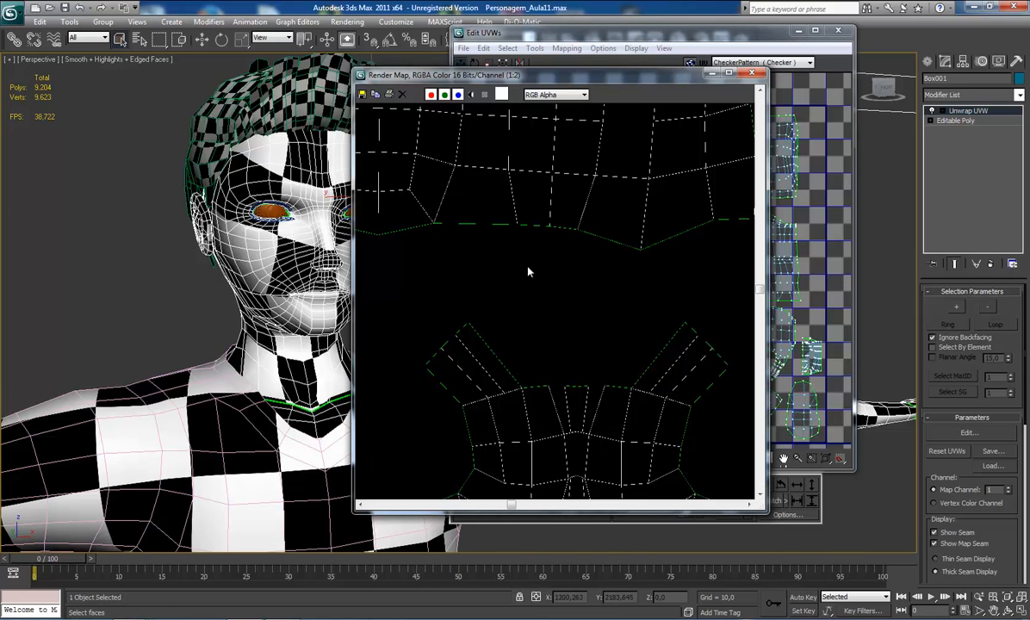
scroll(559, 326, up, 1)
scroll(555, 327, down, 3)
scroll(555, 327, up, 3)
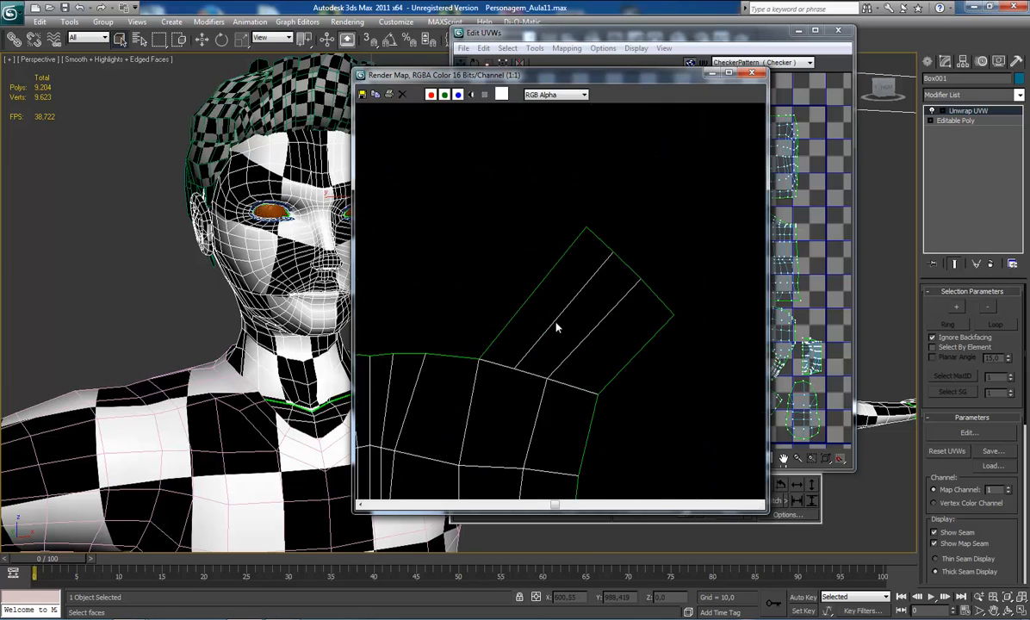
scroll(555, 327, down, 4)
scroll(555, 328, up, 1)
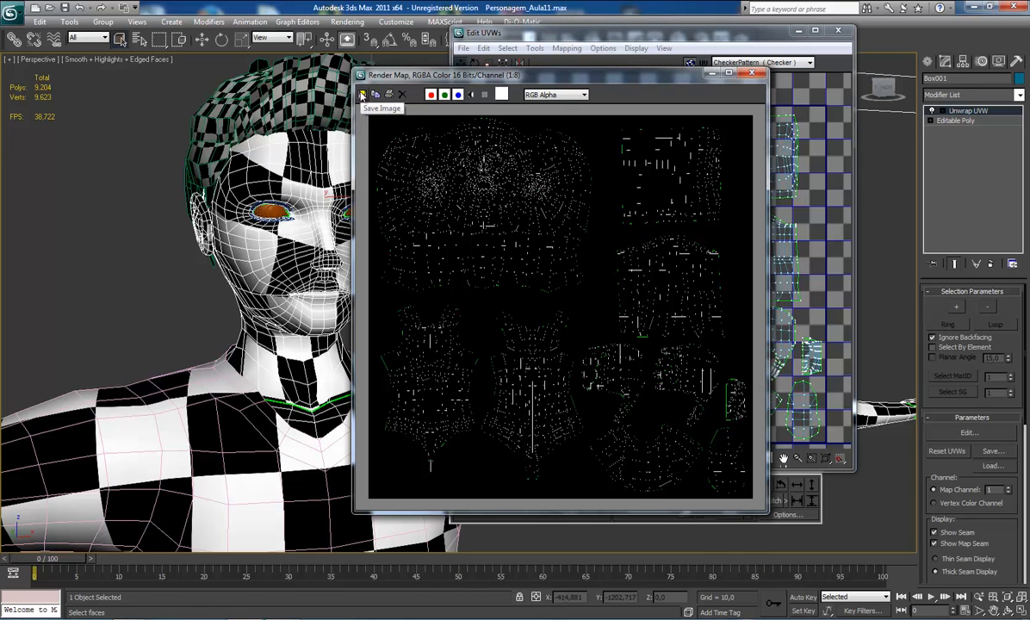
Step: Save the rendered template in the UVs folder as the JPEG file Personagem_UV with quality 100
click(362, 95)
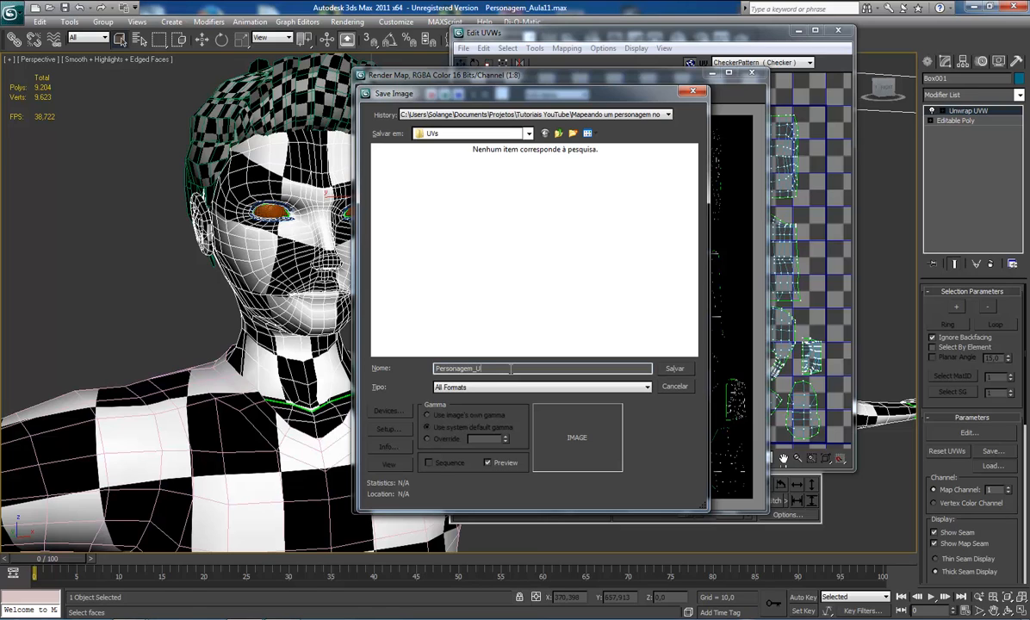
click(501, 388)
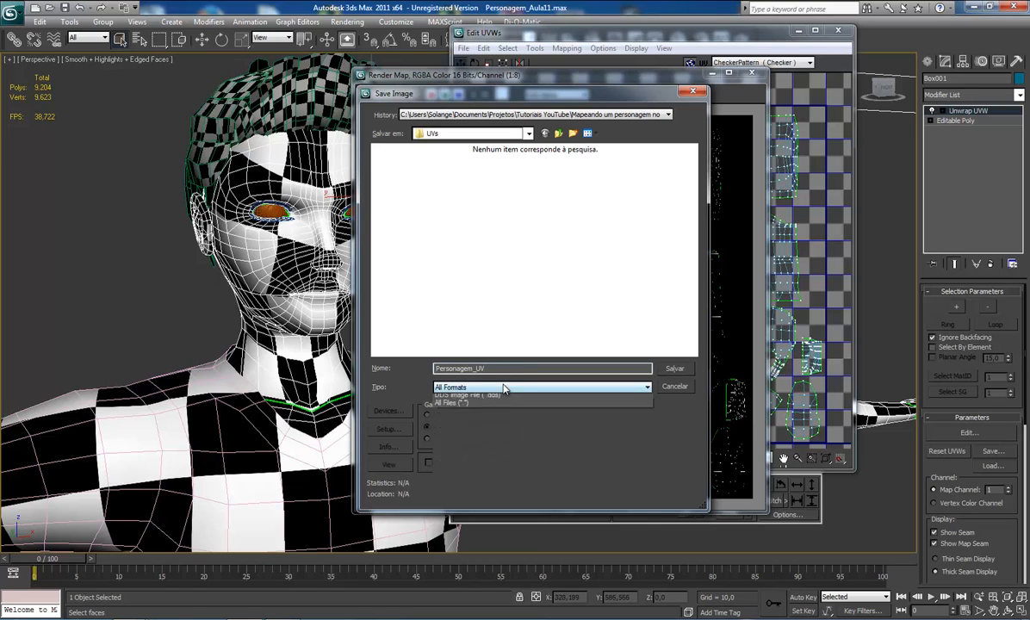
click(461, 455)
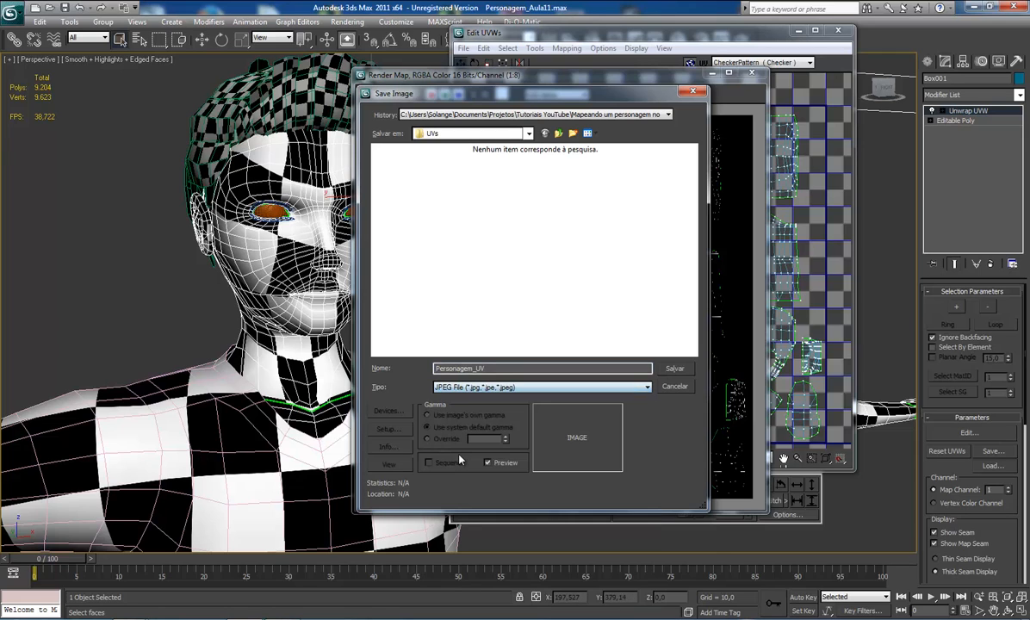
click(672, 369)
drag(594, 266, 601, 271)
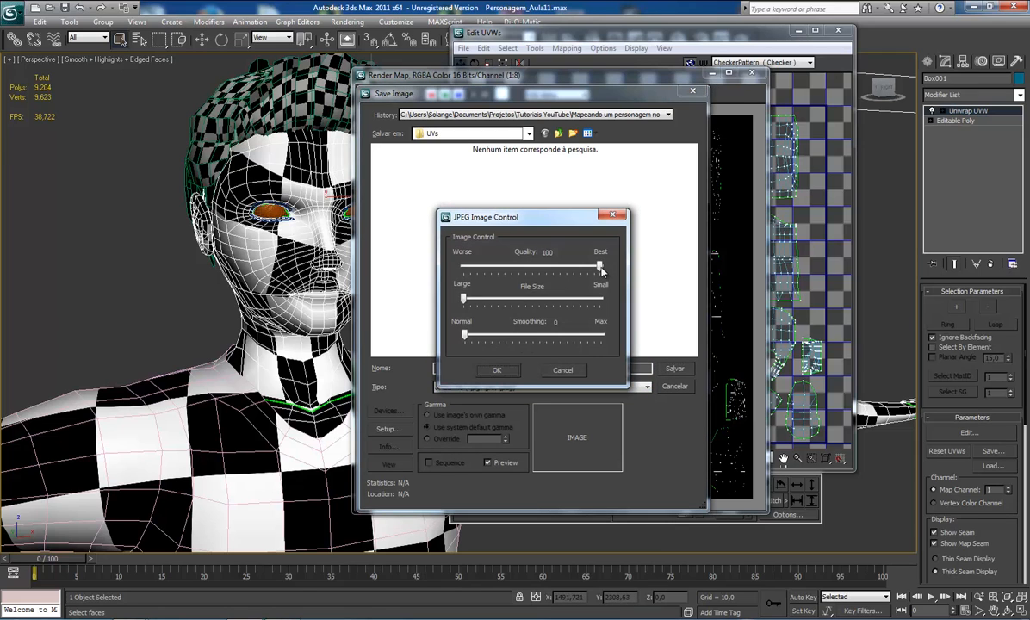
click(500, 369)
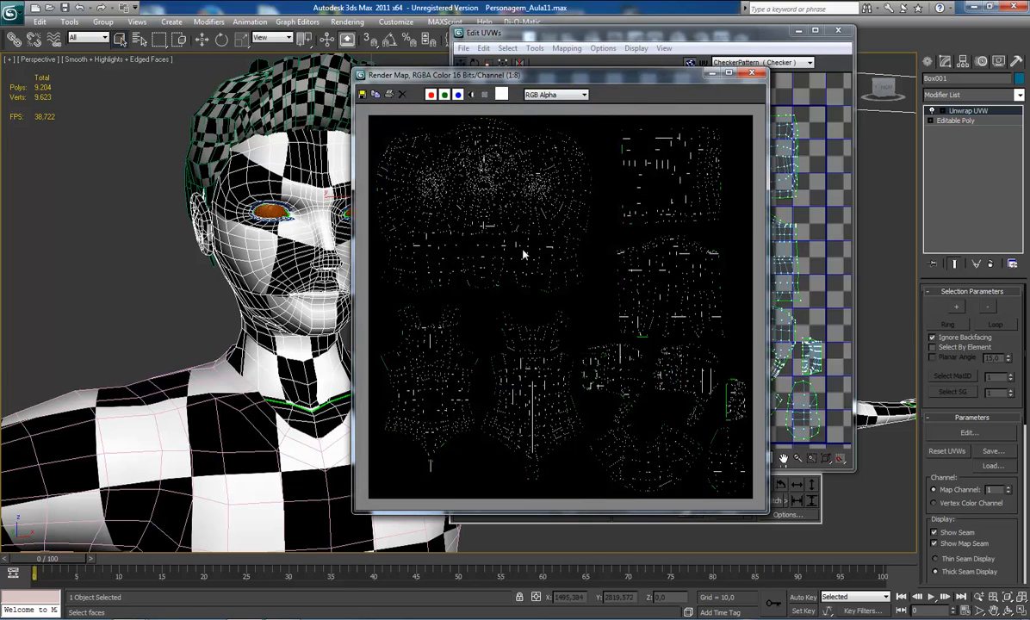
Step: View the saved Personagem_UV image from the UVs folder, examine its wireframe lines up close, and close it
click(103, 565)
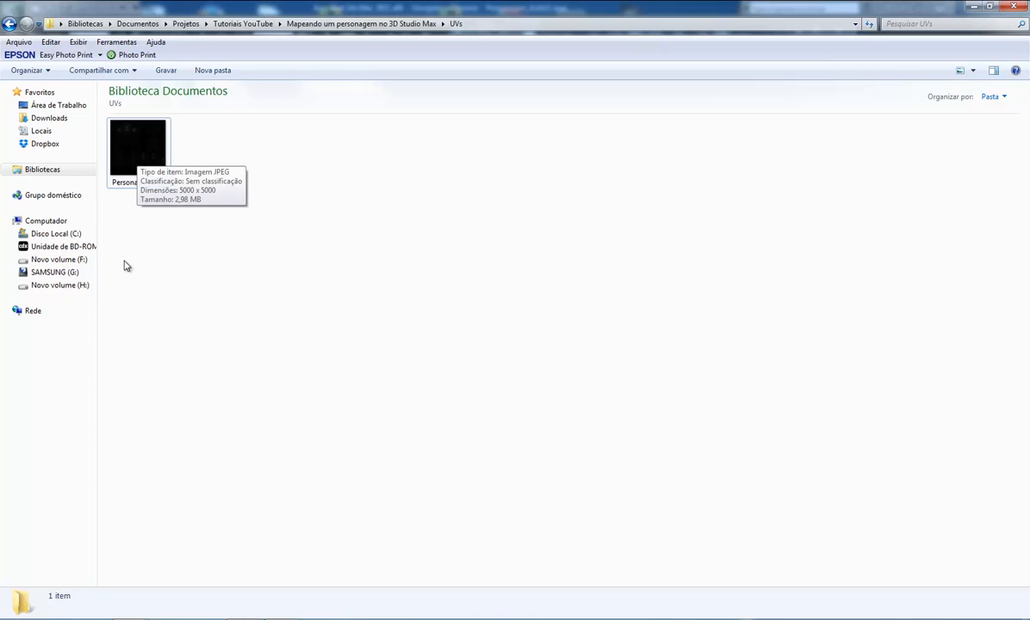
double_click(127, 162)
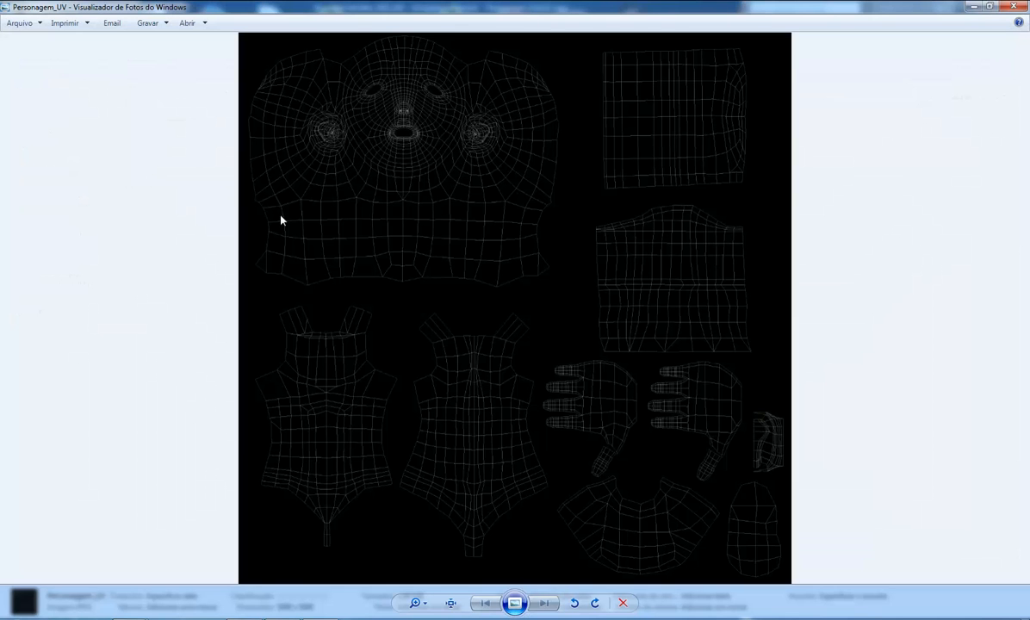
scroll(472, 349, up, 5)
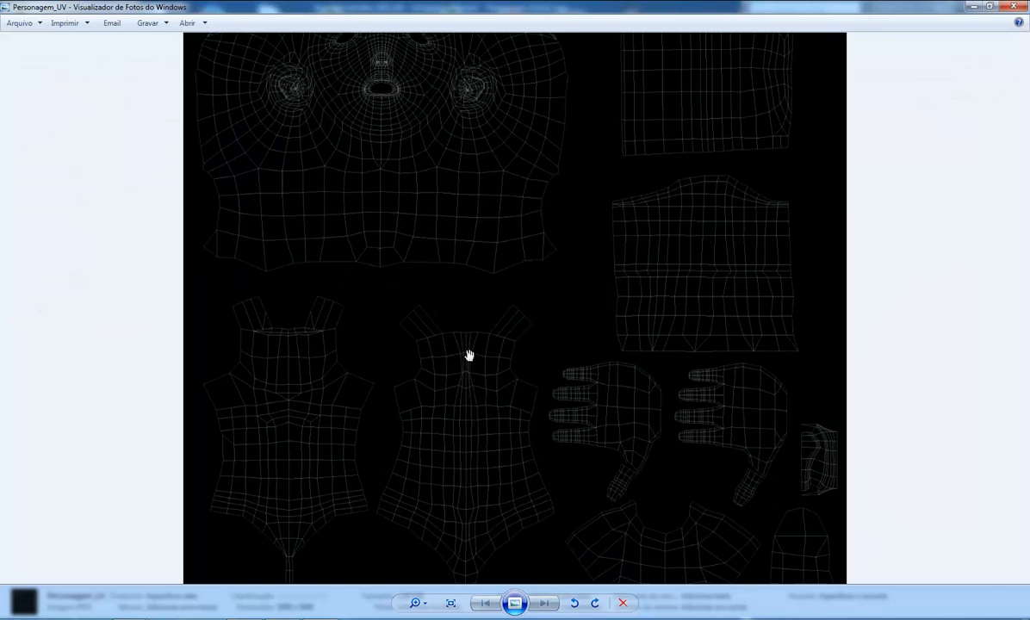
scroll(469, 355, up, 3)
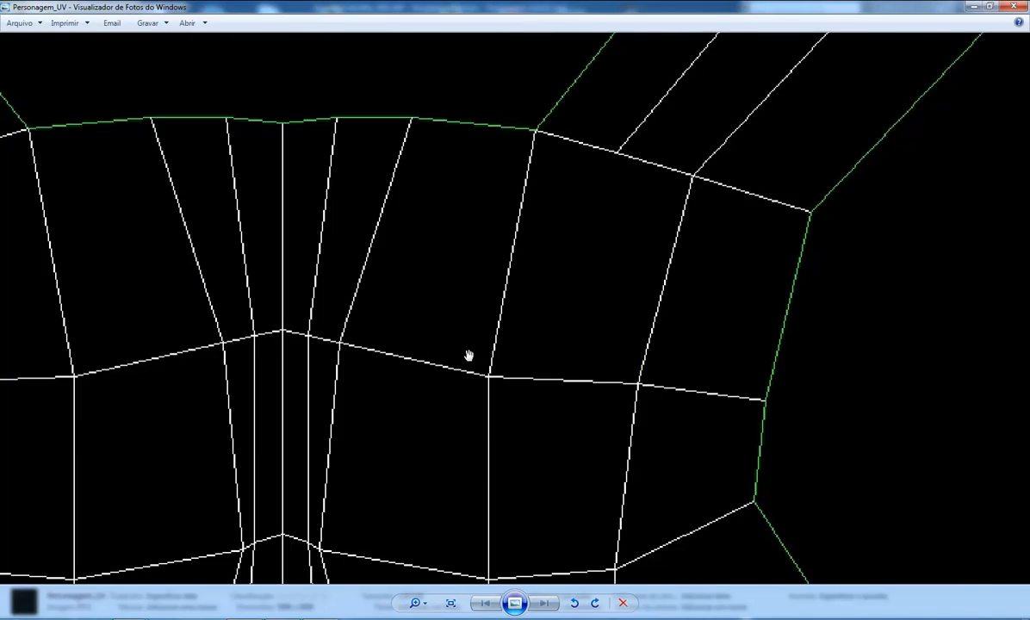
scroll(470, 357, down, 6)
scroll(465, 359, down, 3)
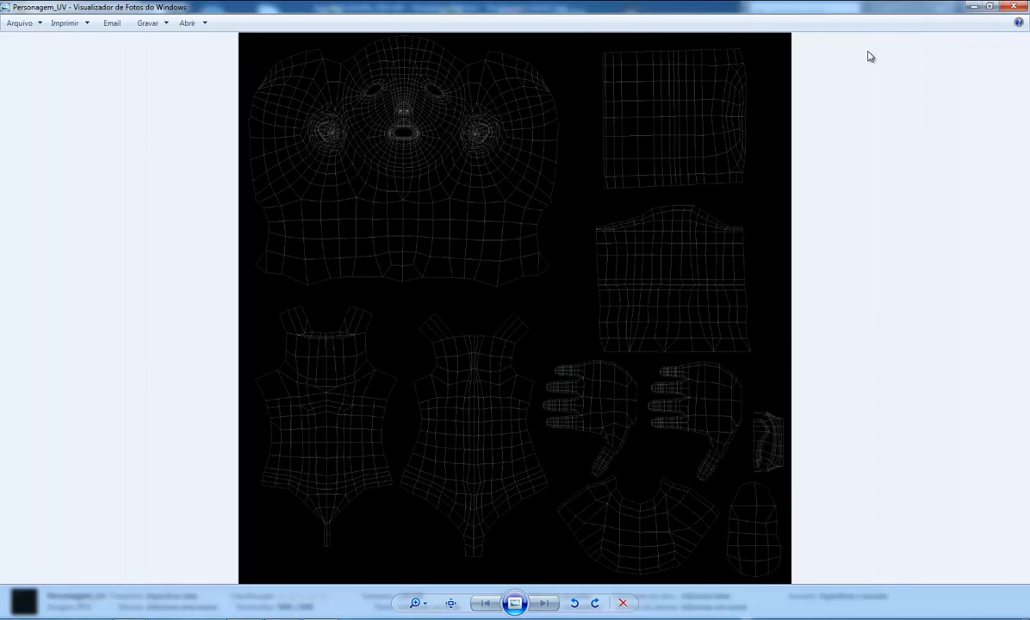
click(1007, 6)
Step: Open the Personagem_UV image in Adobe Photoshop CS6 and show the whole canvas at 12.25% zoom
right_click(151, 158)
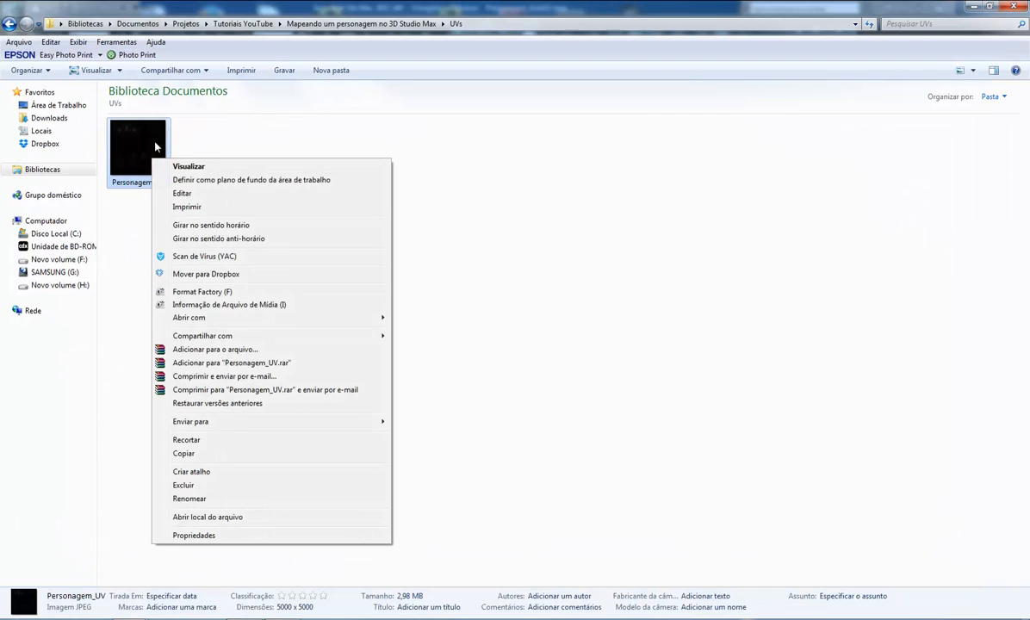
mouse_move(196, 338)
mouse_move(198, 318)
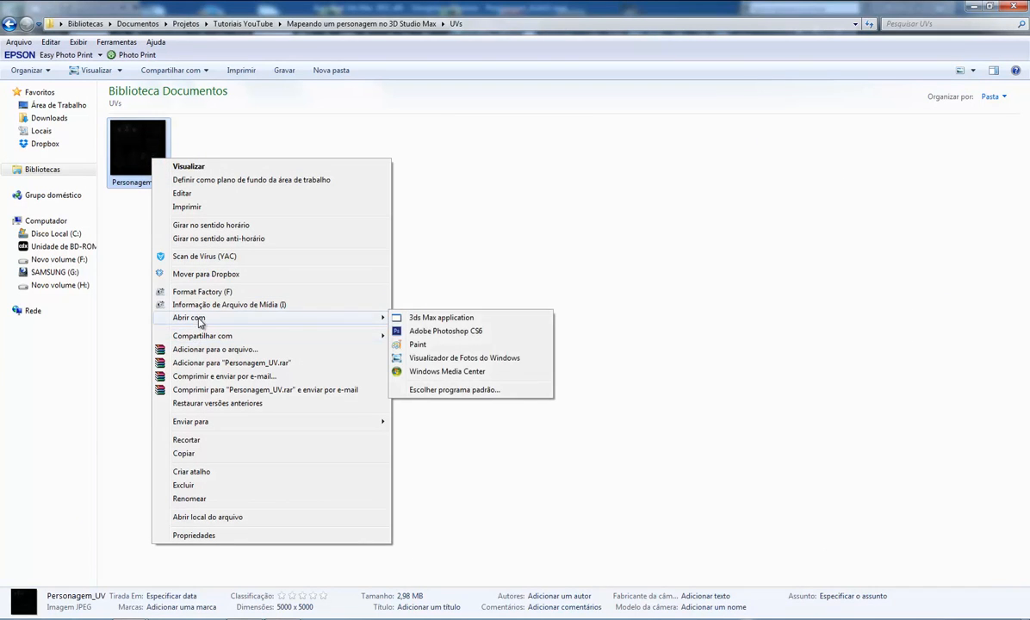
click(468, 333)
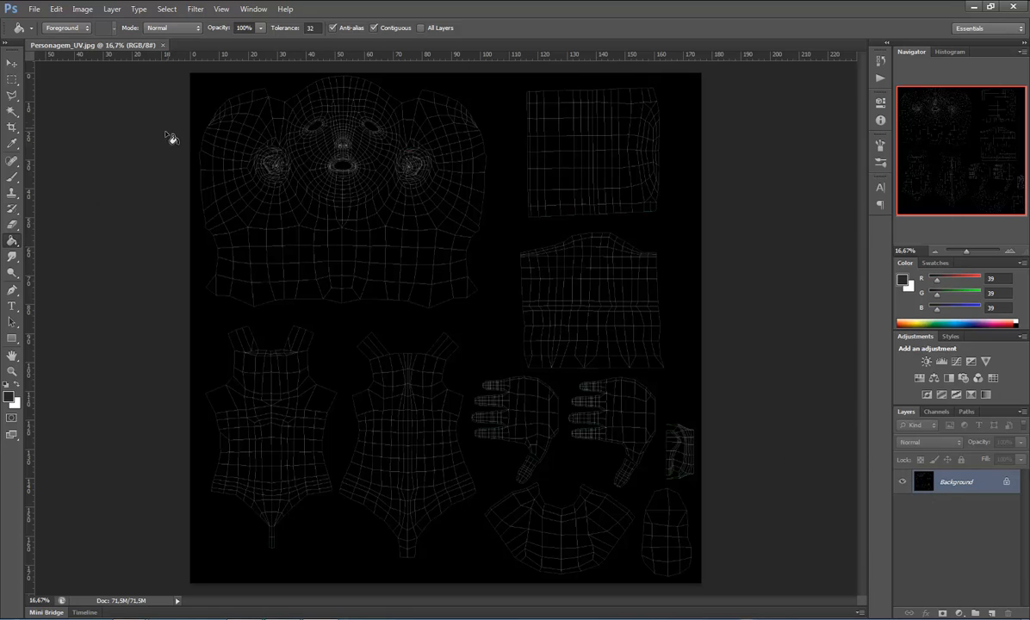
drag(968, 253, 966, 251)
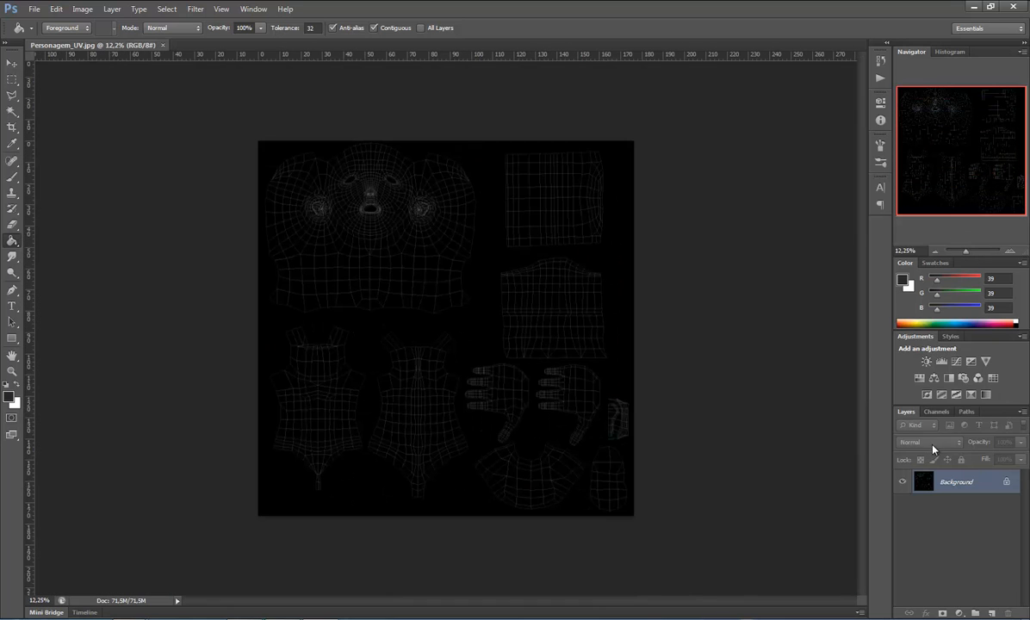
Step: Convert the locked background into a layer named Personagem_UV and invert its colours
double_click(1005, 485)
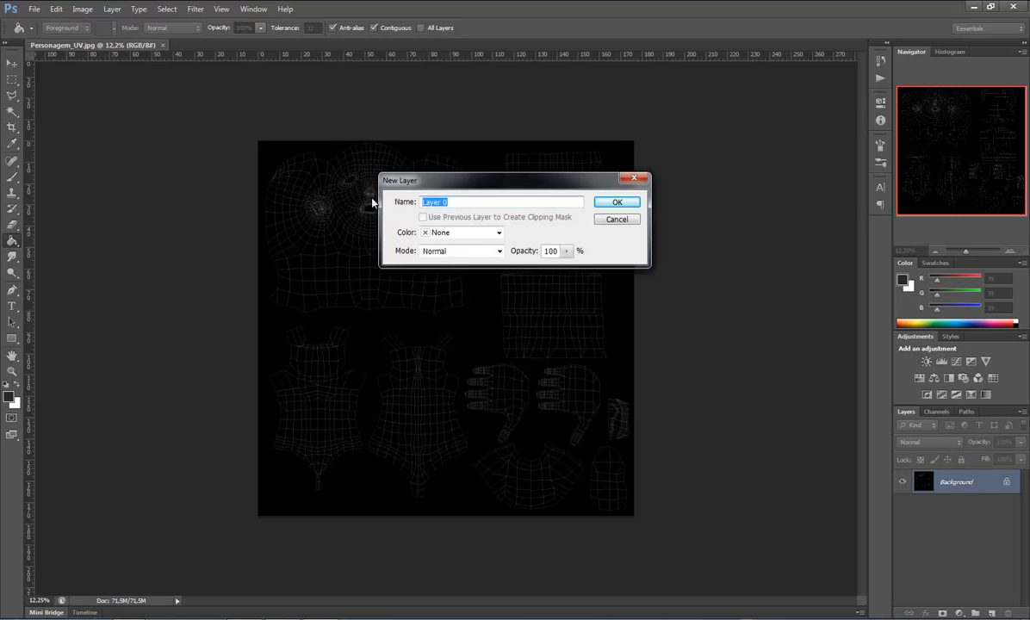
double_click(530, 204)
click(638, 204)
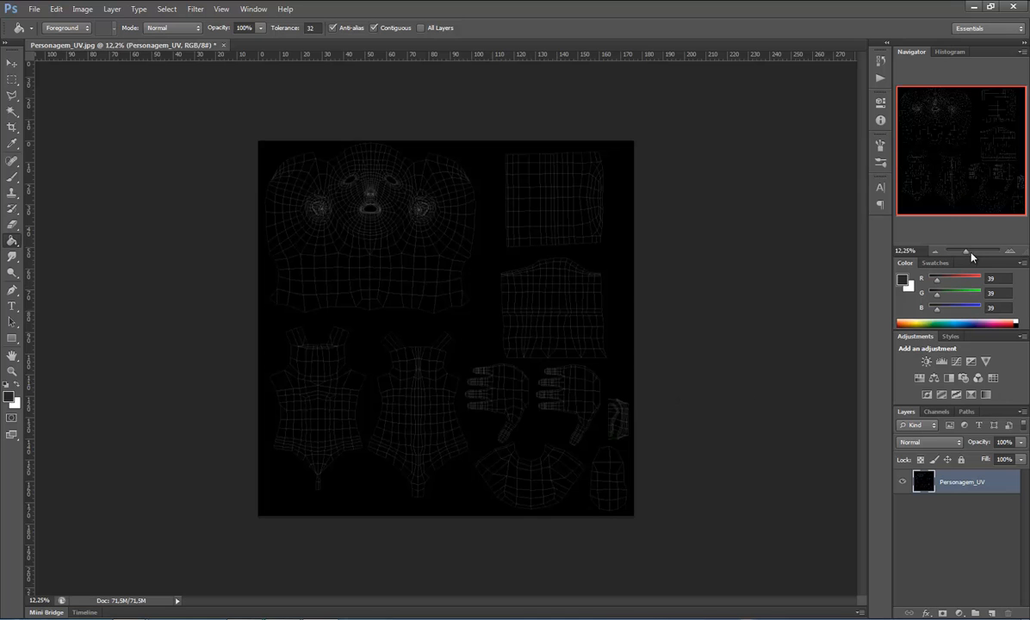
drag(965, 255, 967, 254)
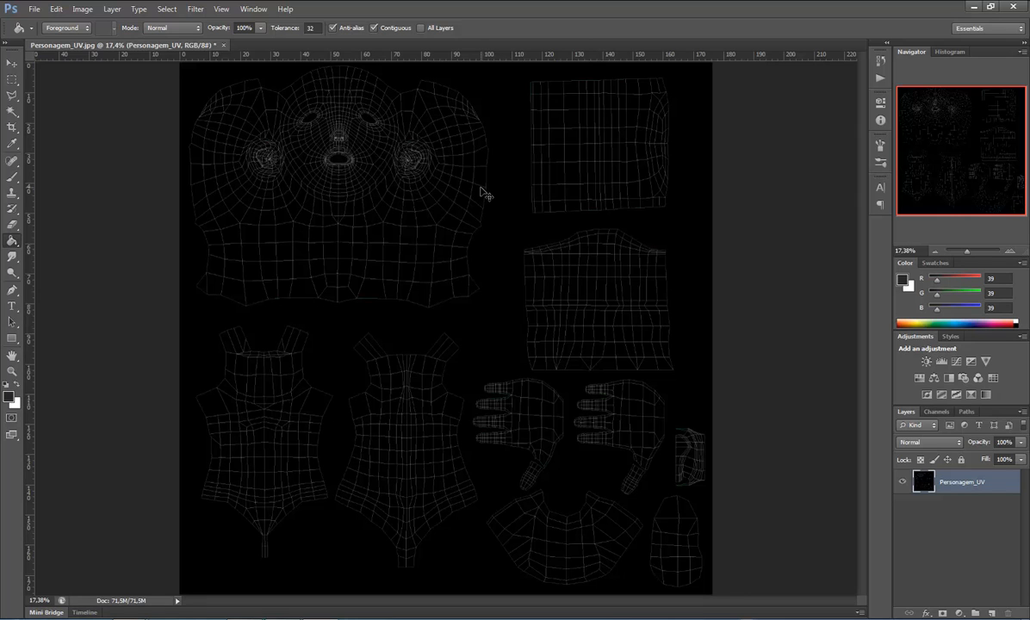
key(ctrl+i)
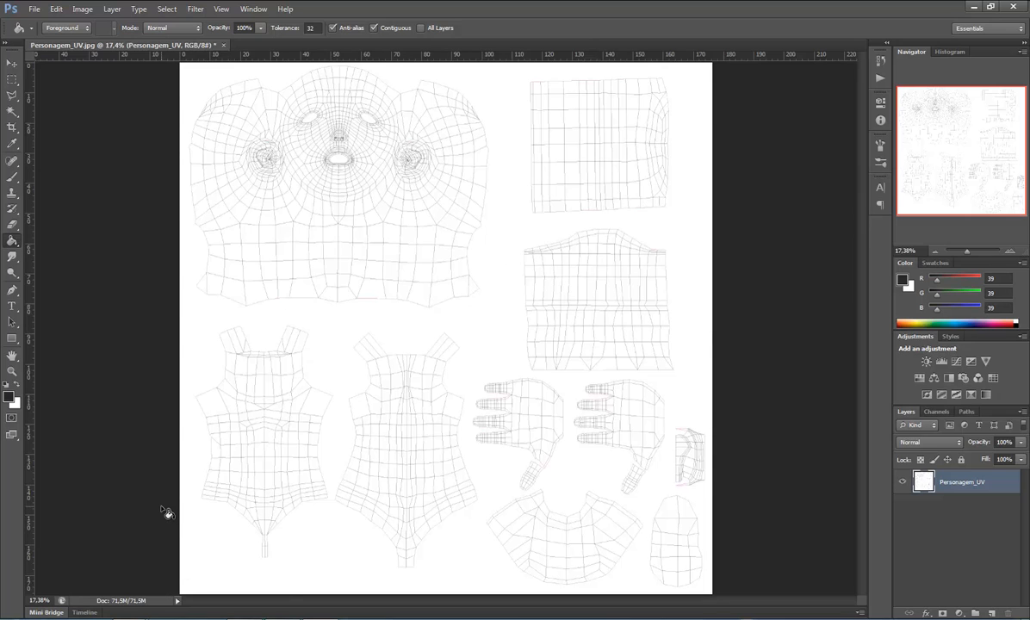
Step: View the skin008 texture from the Texturas folder, examine it enlarged, and close it
mouse_move(129, 613)
click(182, 528)
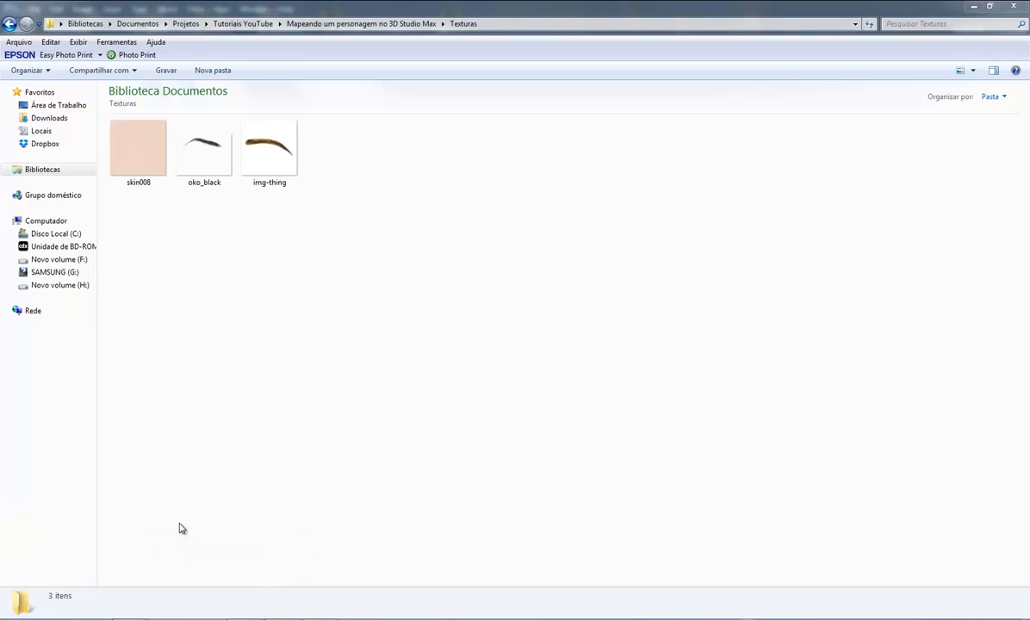
click(141, 171)
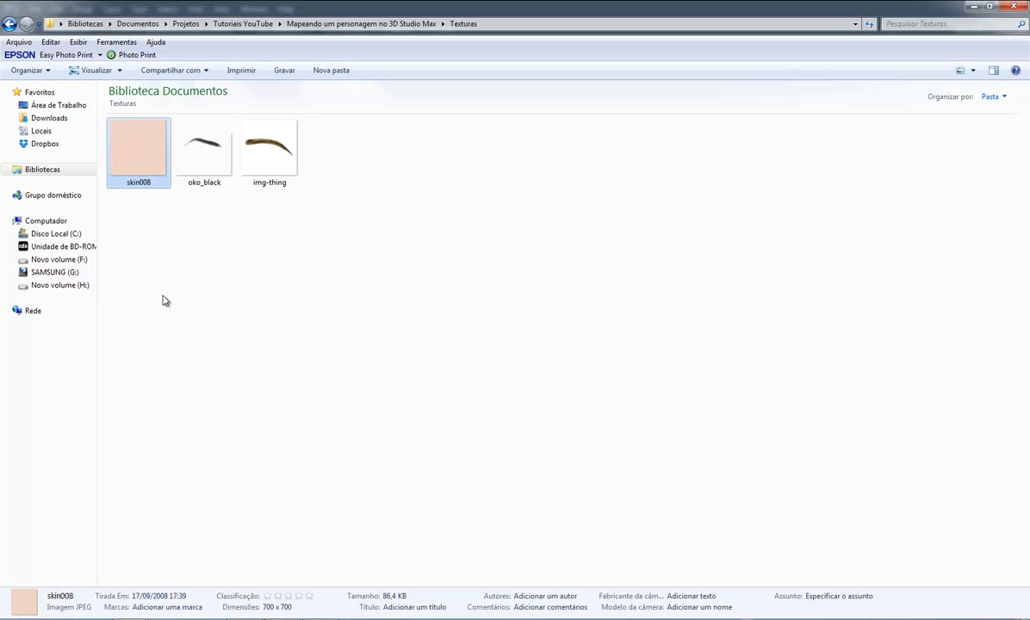
double_click(129, 156)
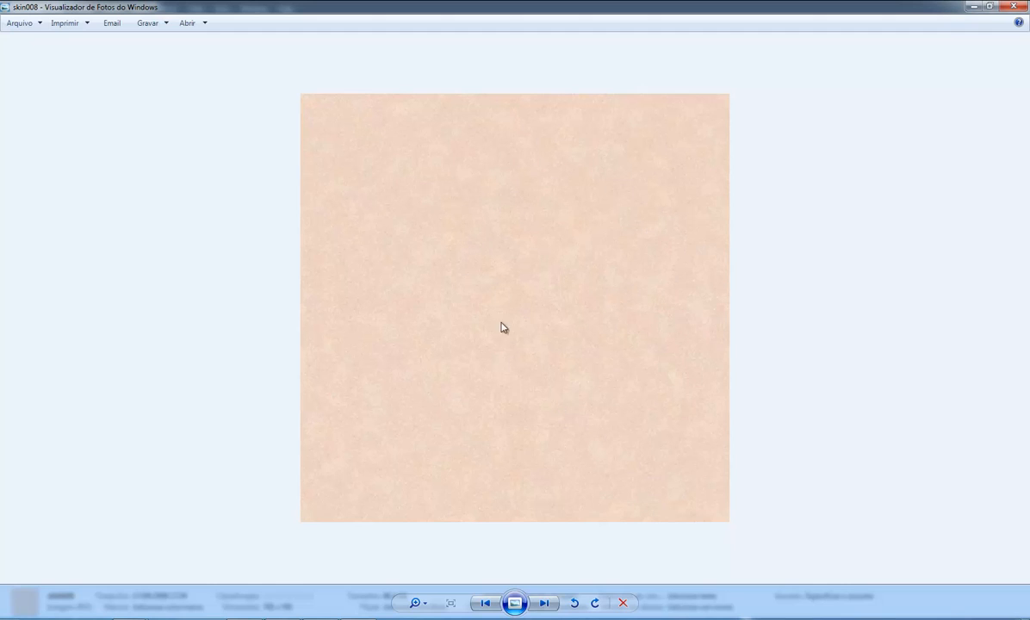
scroll(485, 324, up, 1)
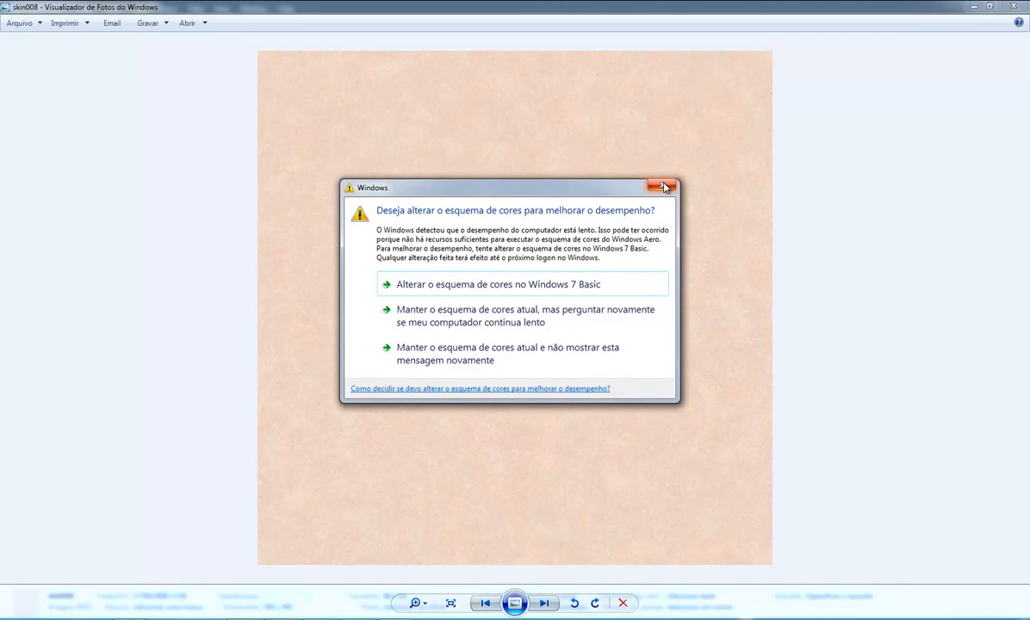
click(662, 187)
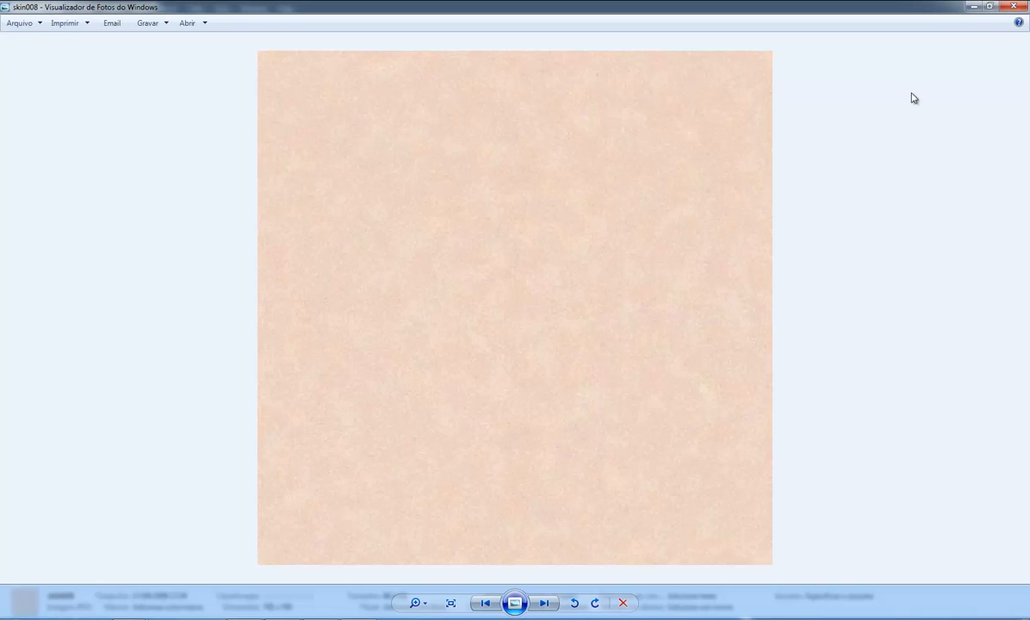
click(1013, 7)
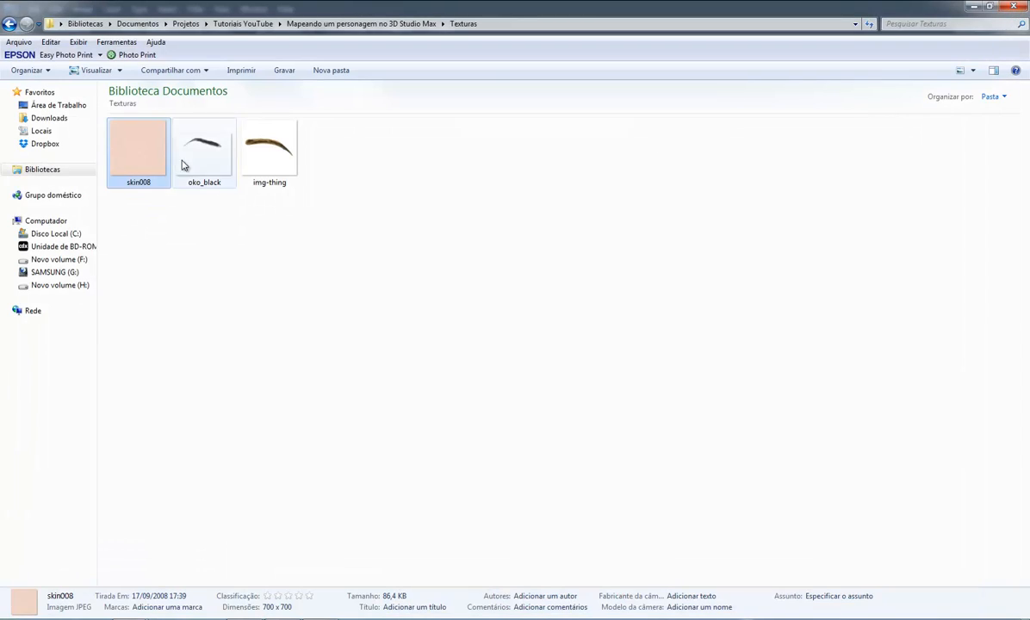
Step: Open the skin008 texture in Adobe Photoshop CS6
right_click(140, 139)
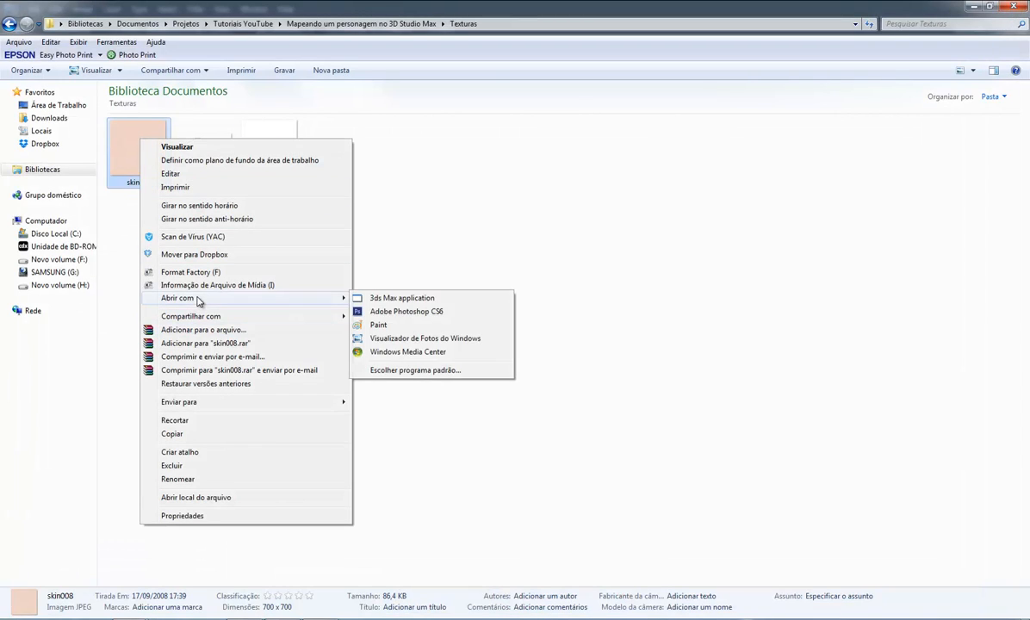
mouse_move(345, 298)
click(401, 313)
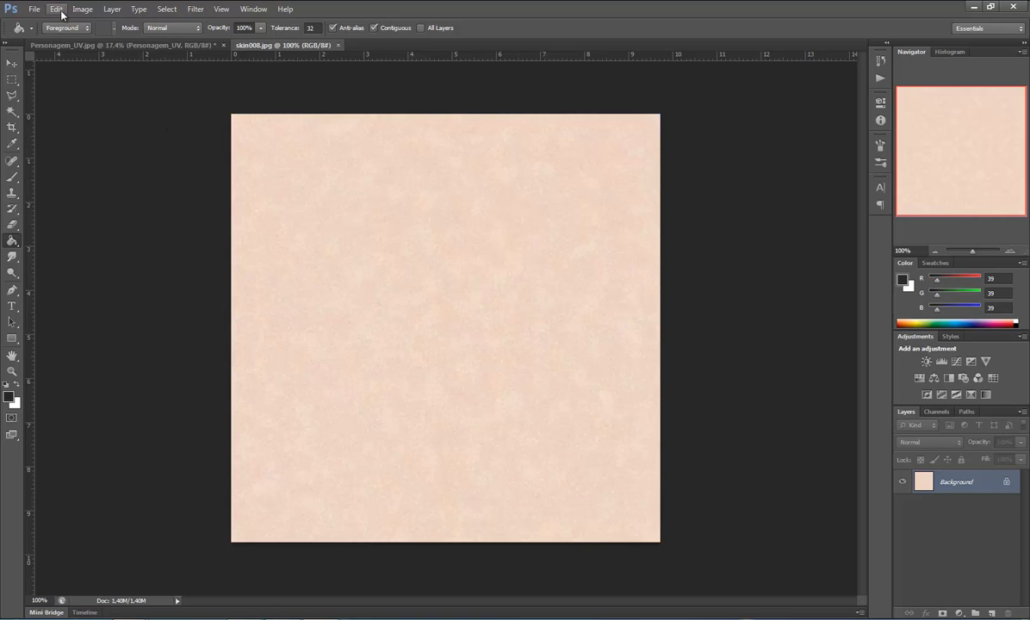
Step: Select the entire skin008 canvas and define it as a pattern named skin008.jpg
click(12, 81)
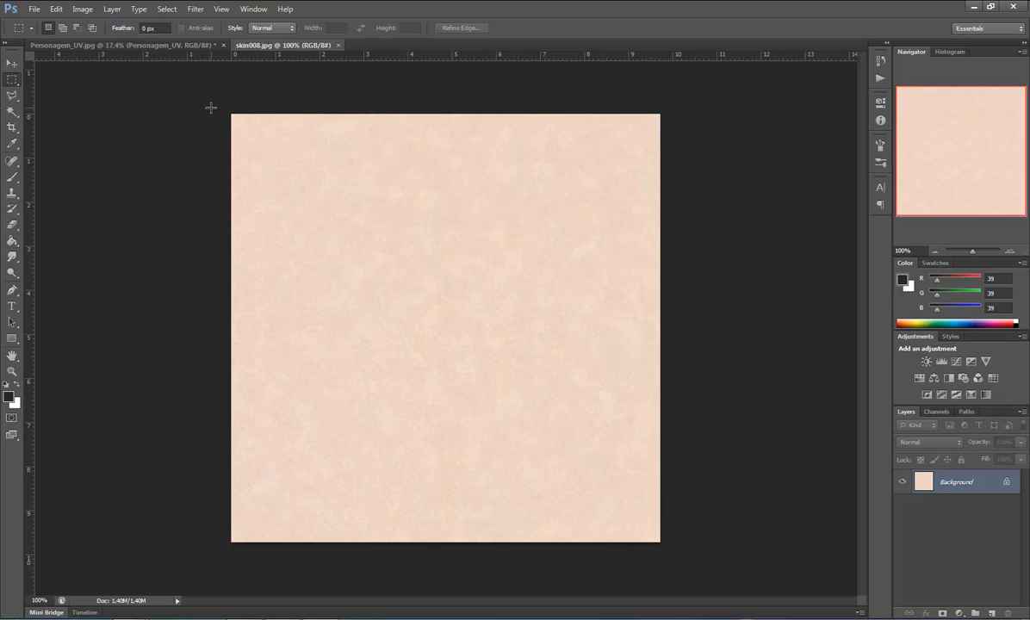
drag(211, 108, 671, 555)
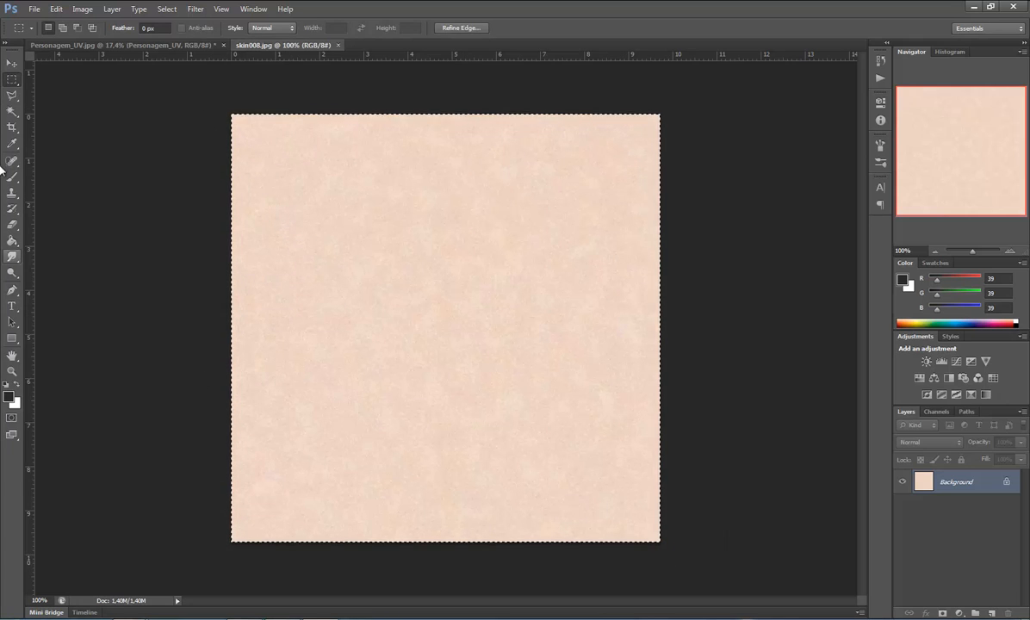
click(17, 82)
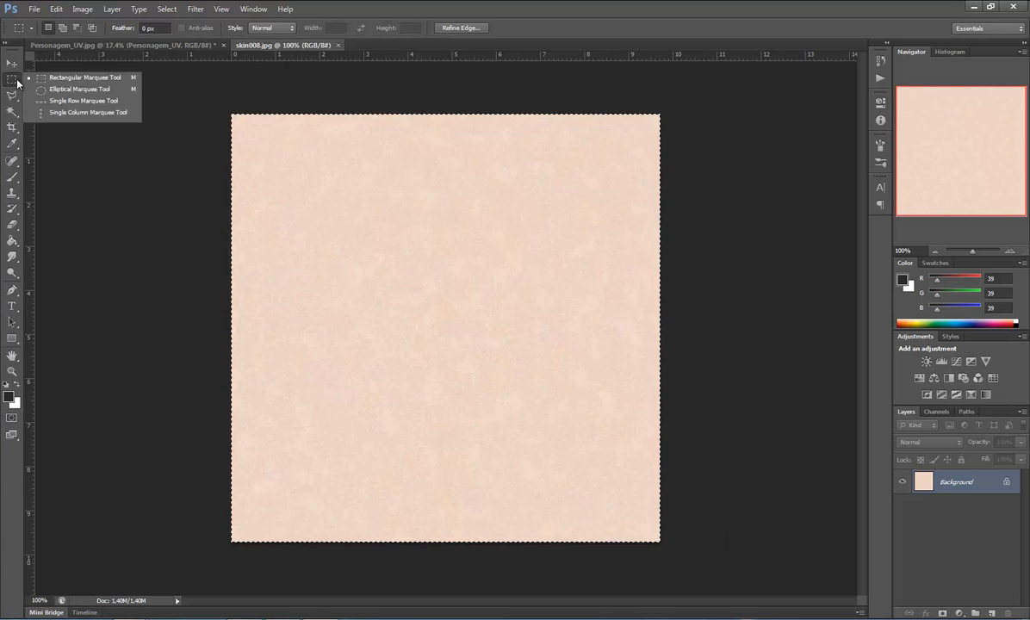
click(179, 157)
key(ctrl+a)
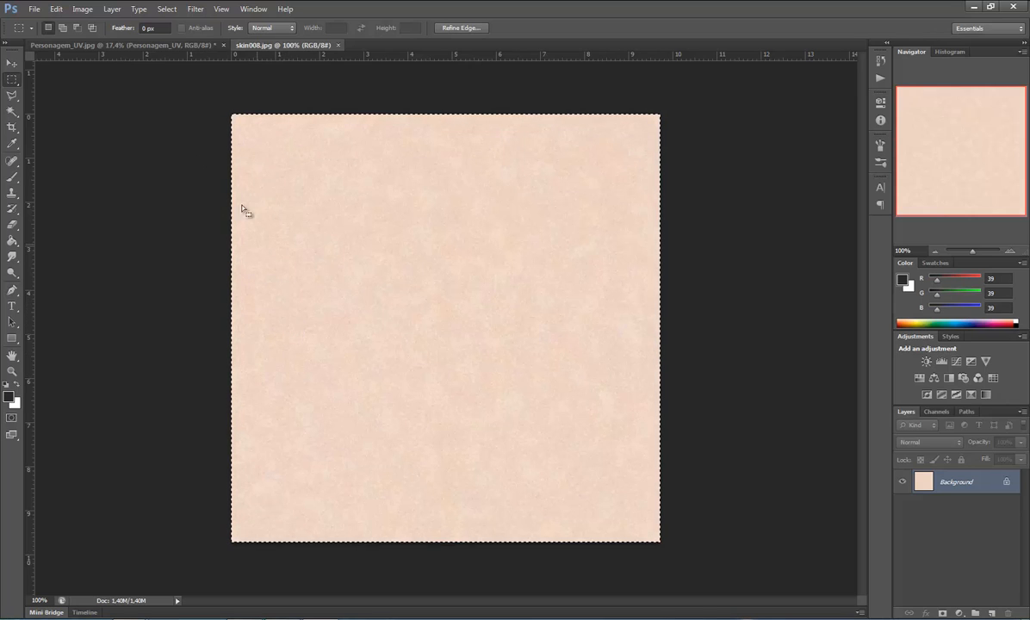
click(61, 10)
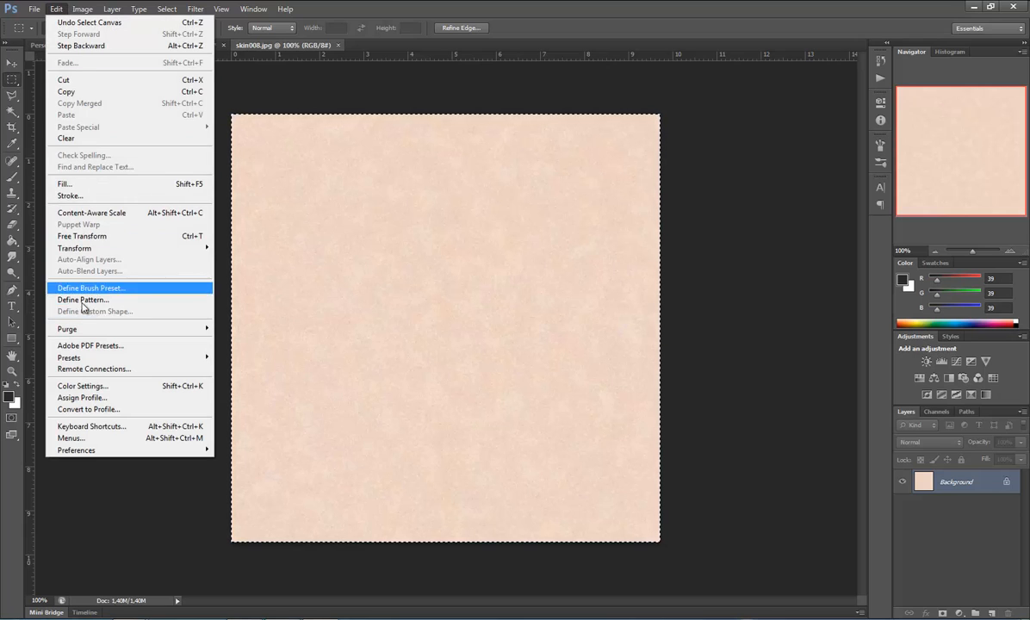
click(97, 299)
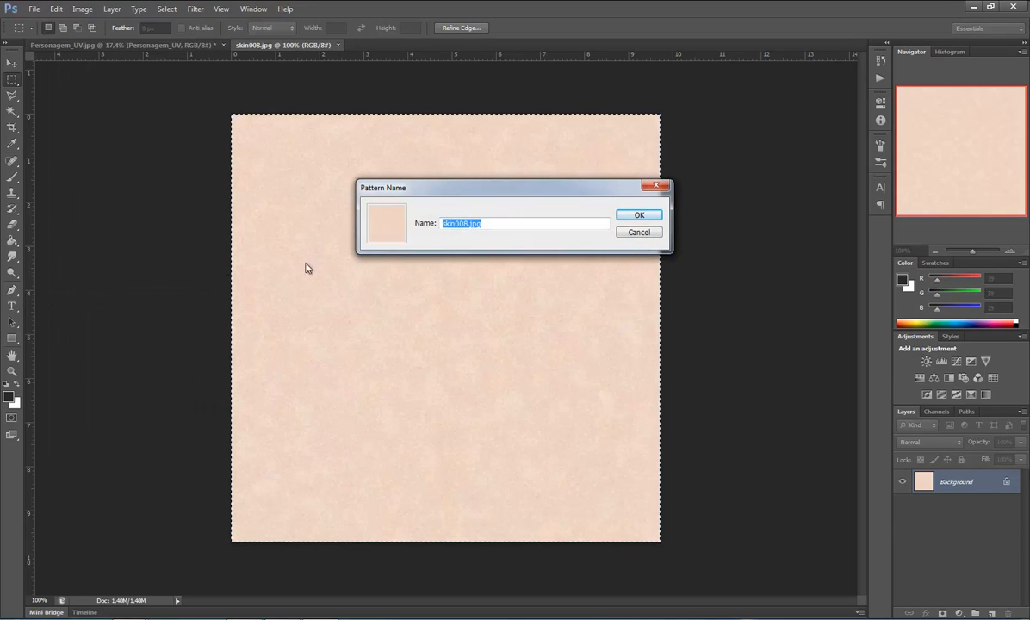
click(630, 216)
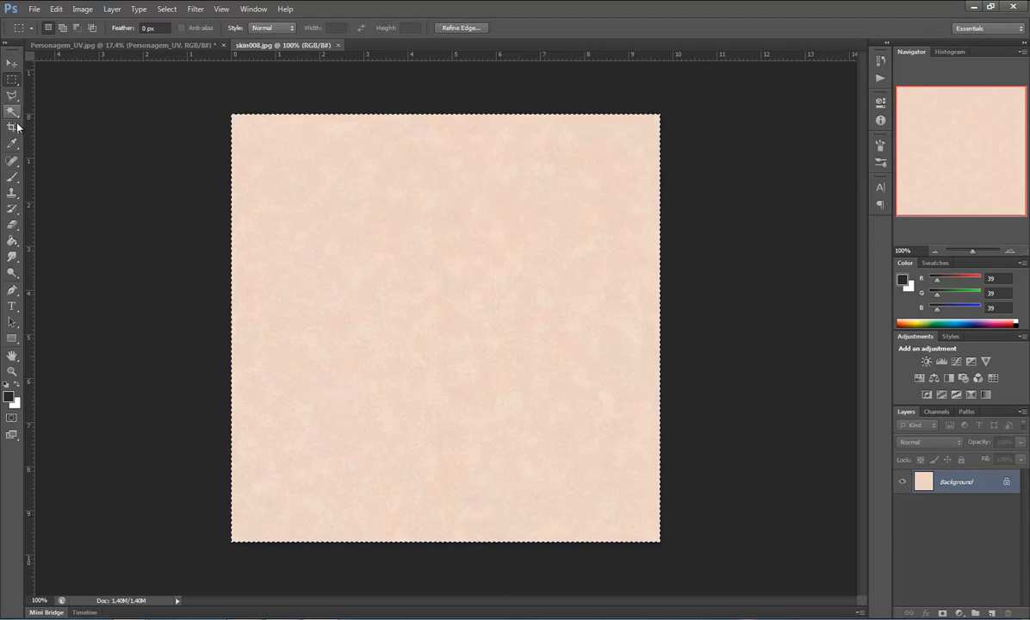
Step: Activate the Paint Bucket tool, then add a new empty layer to skin008 and hide its Background layer
click(17, 241)
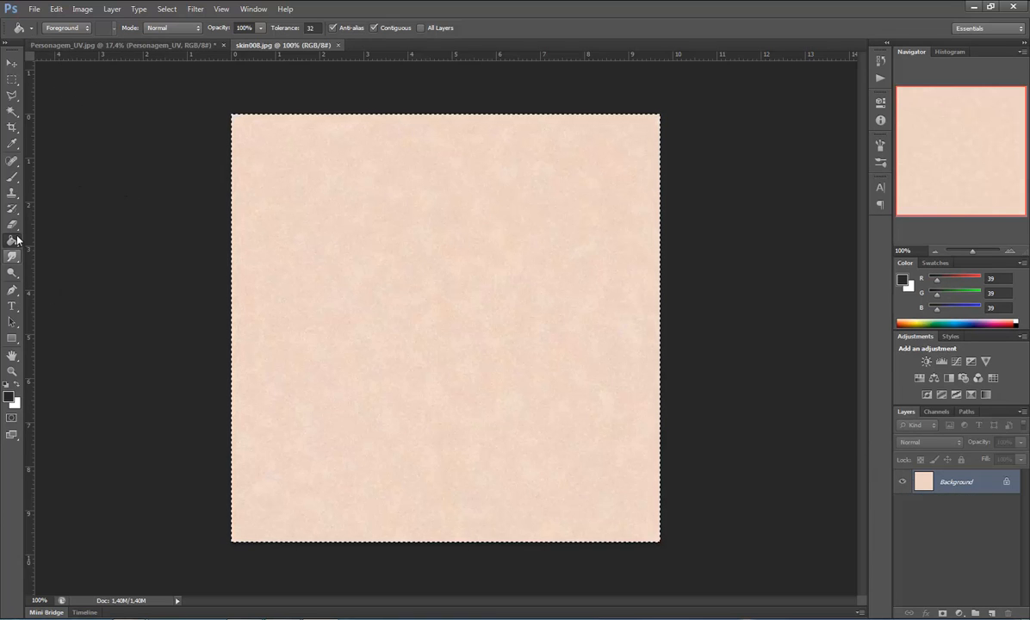
click(991, 613)
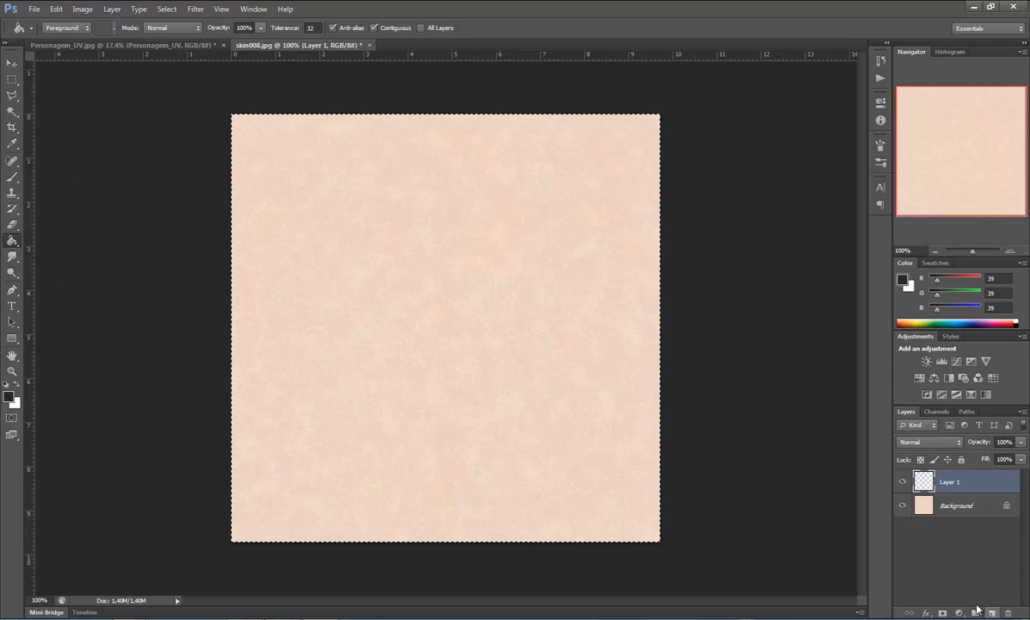
click(901, 506)
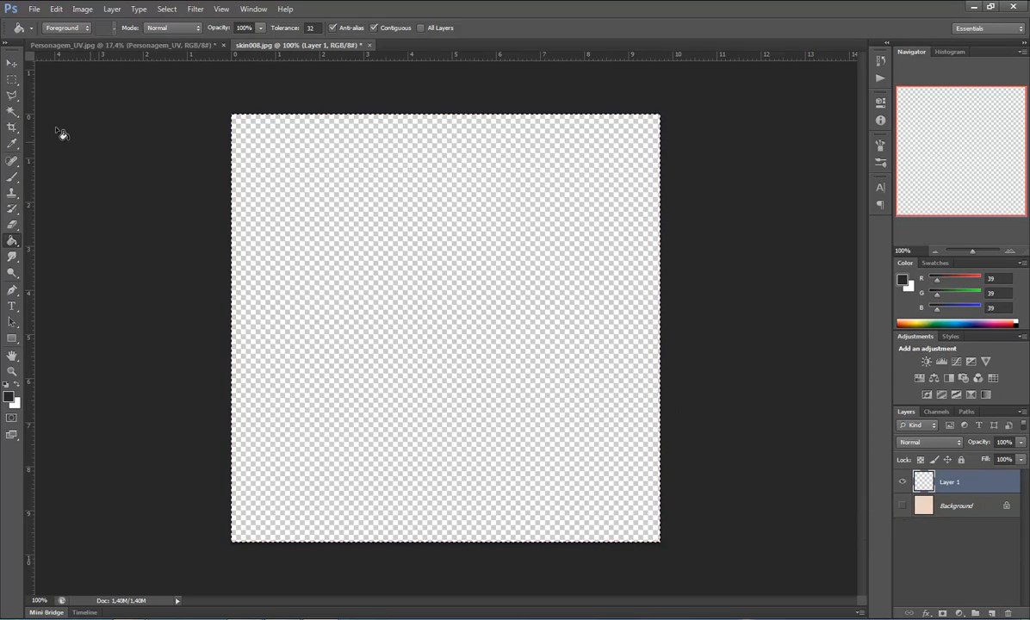
Step: Fill Layer 1 with the dark grey foreground colour and clear the fill again
click(322, 251)
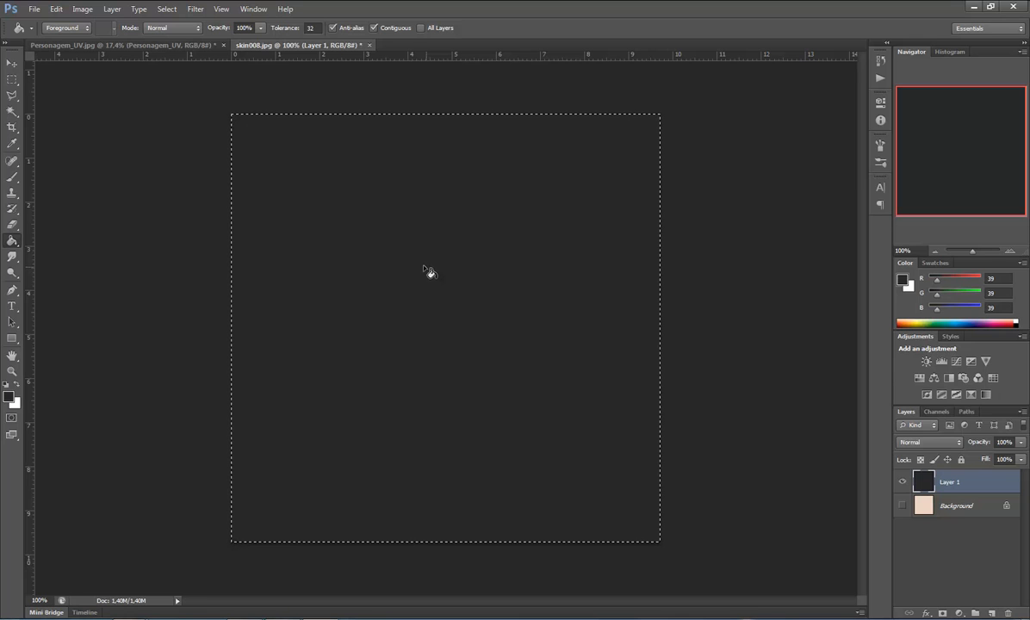
key(Delete)
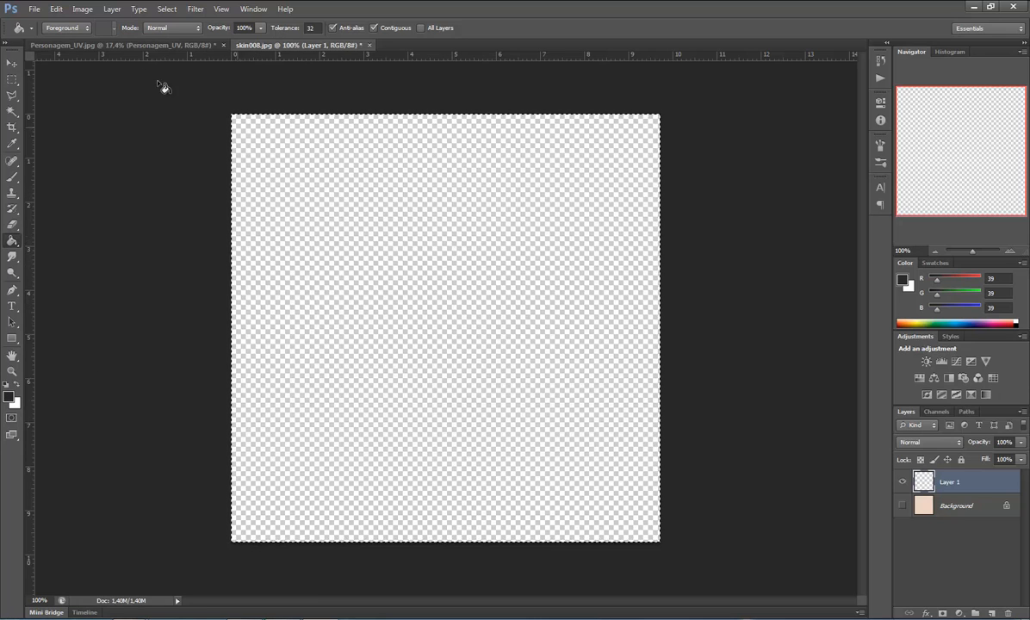
Step: Set the Paint Bucket's fill source to Pattern and delete the duplicate skin pattern, keeping the earlier one selected
click(64, 30)
click(54, 50)
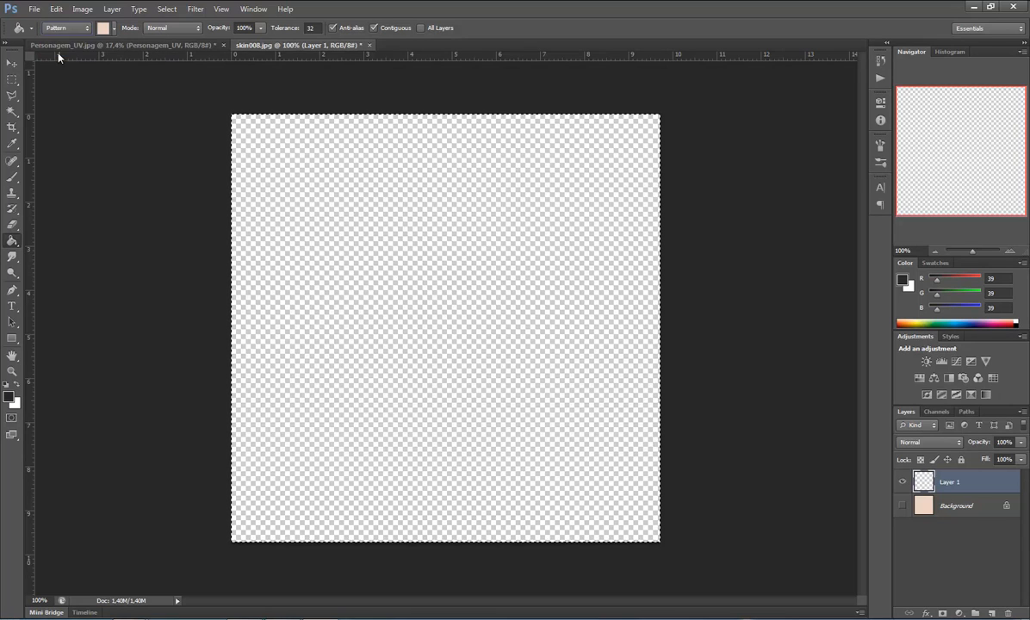
click(114, 30)
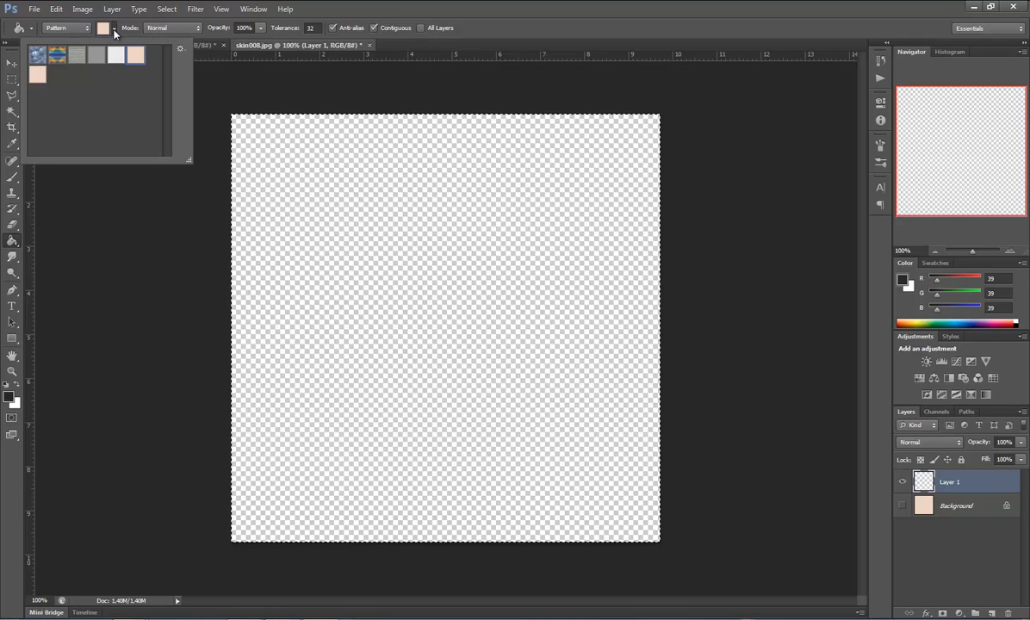
click(37, 76)
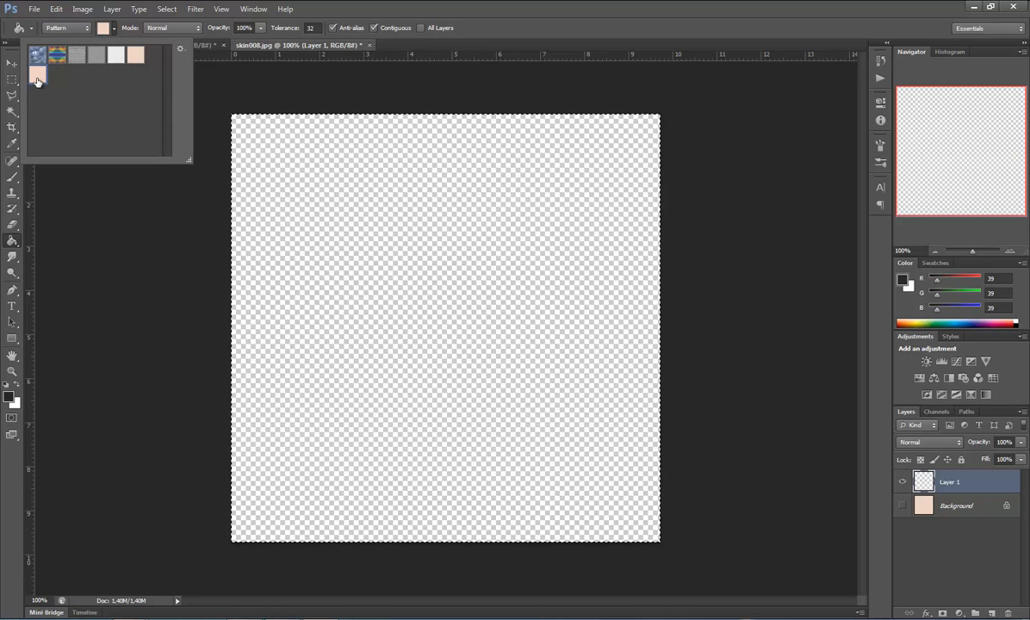
click(179, 49)
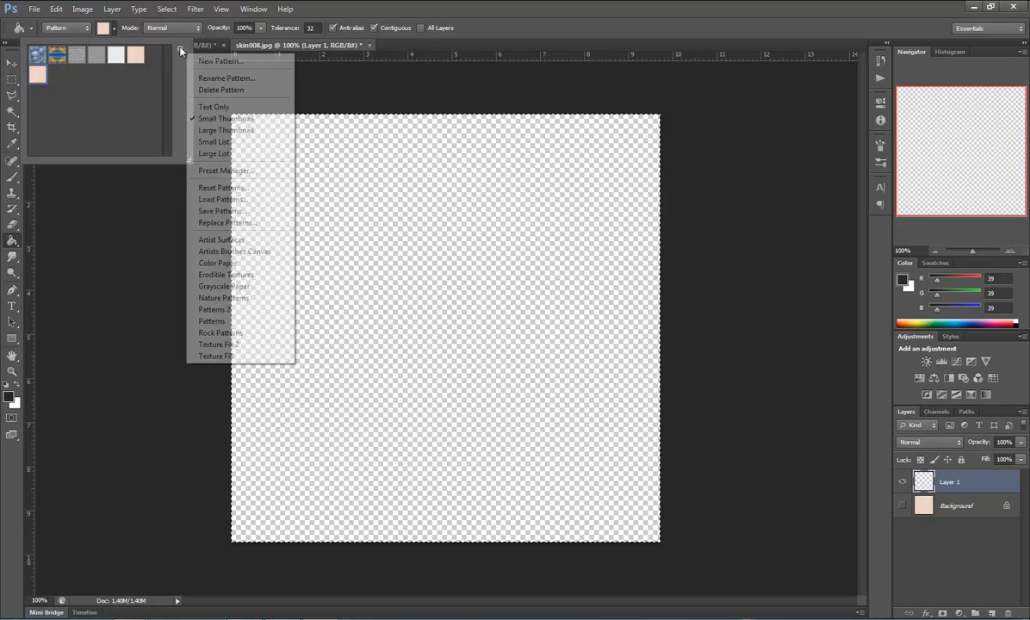
click(221, 90)
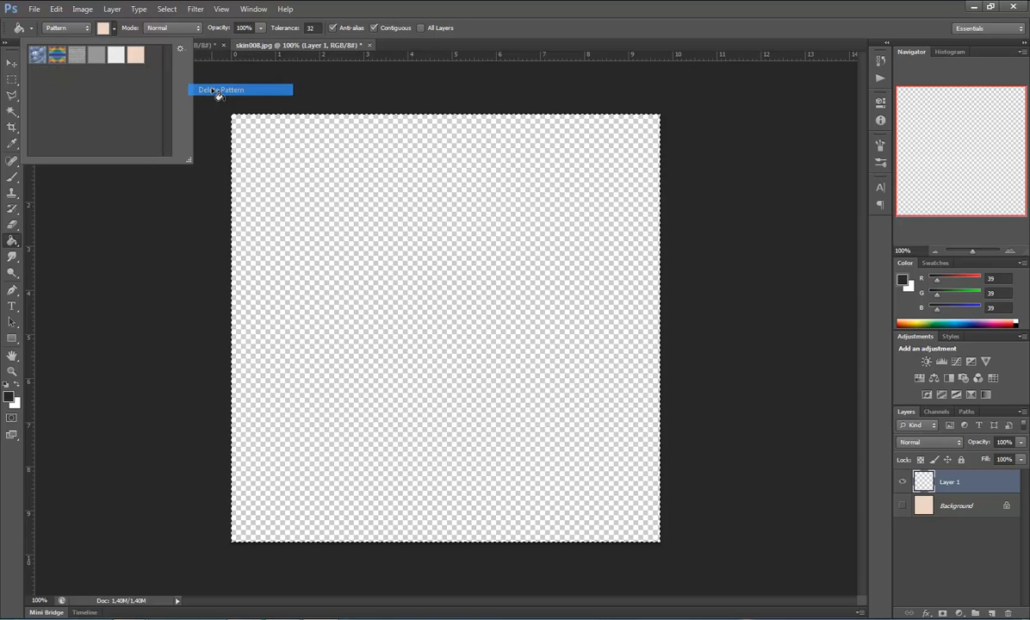
click(135, 57)
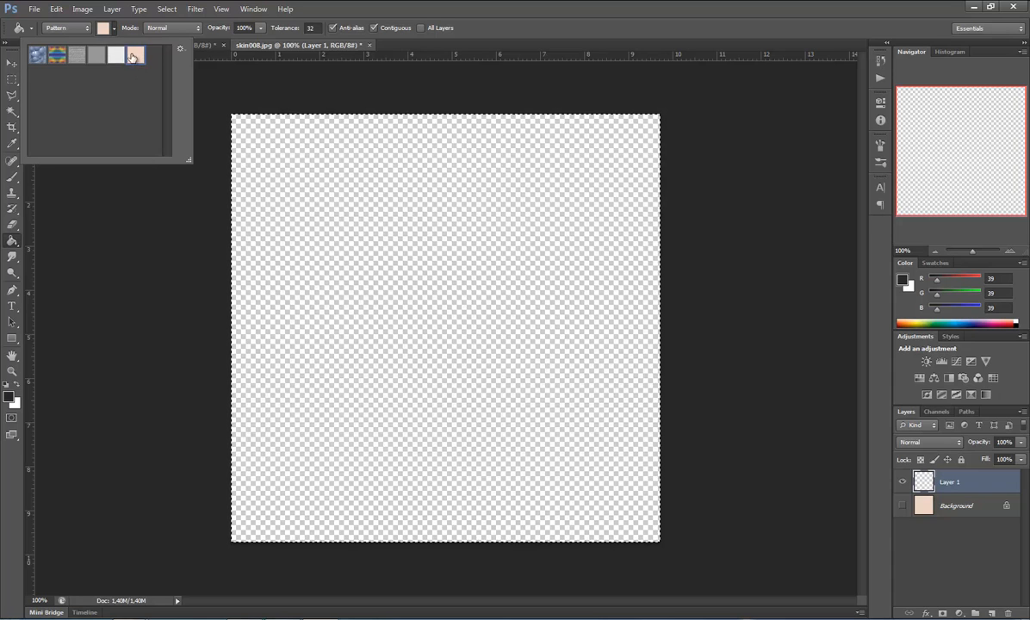
Step: Try filling Layer 1 with the blue bubble pattern and the multicoloured pattern, undoing each fill
click(38, 59)
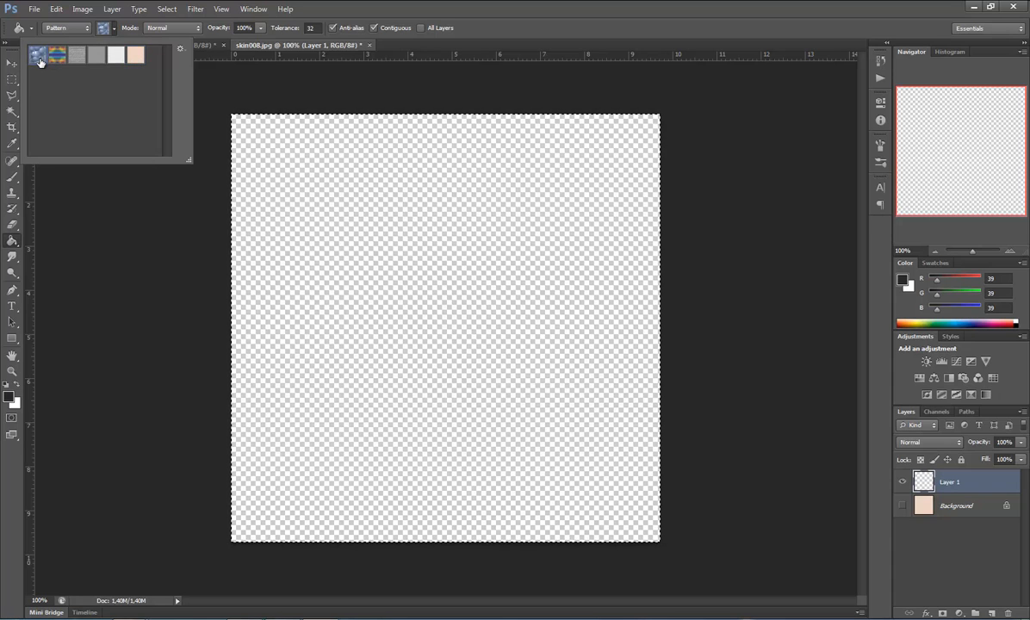
click(275, 142)
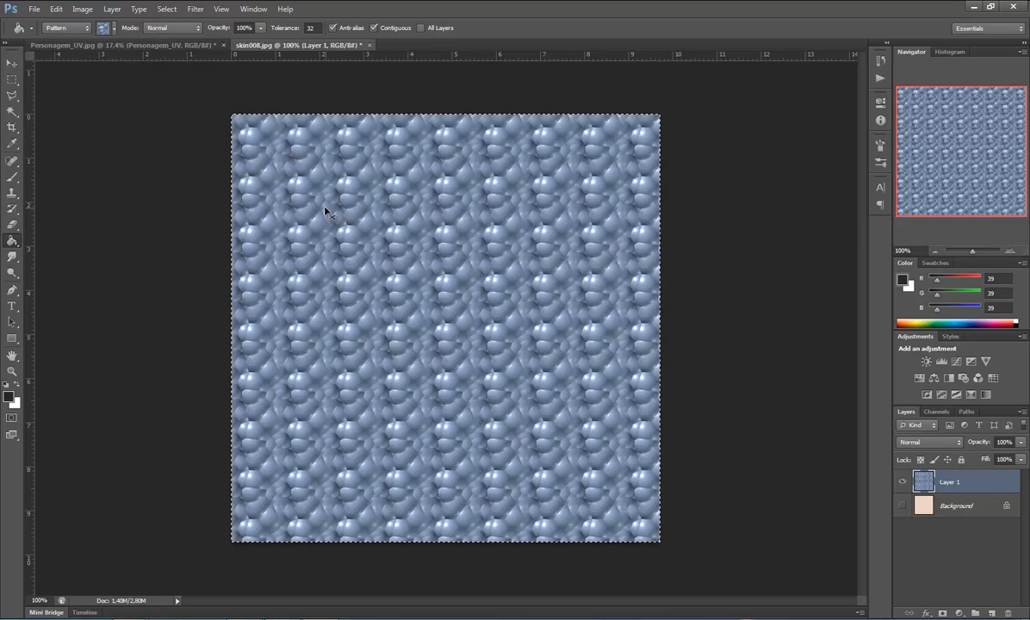
key(ctrl+z)
click(104, 29)
double_click(57, 59)
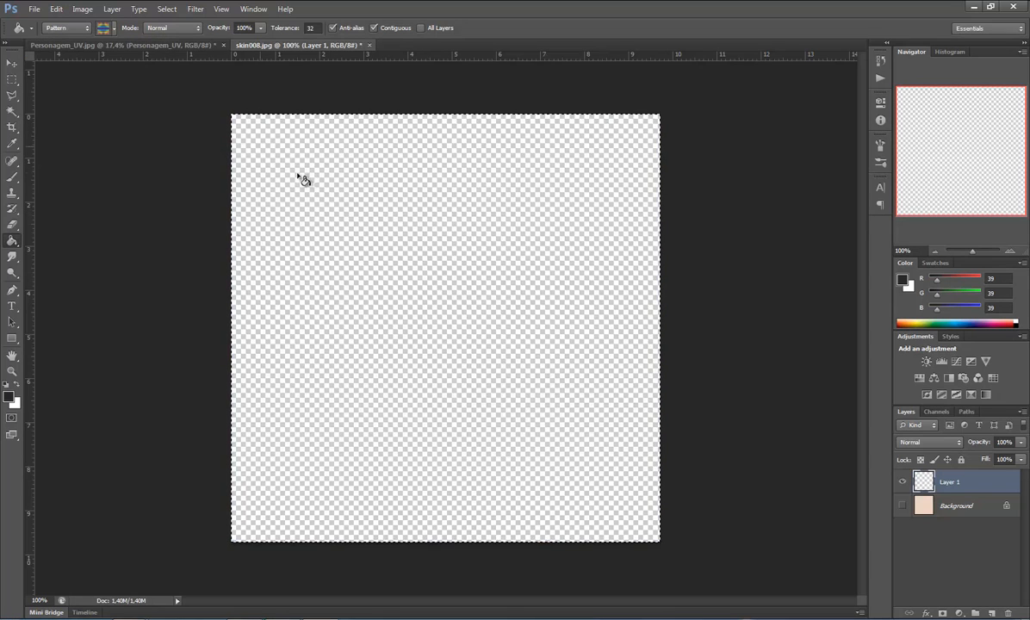
click(293, 169)
key(ctrl+z)
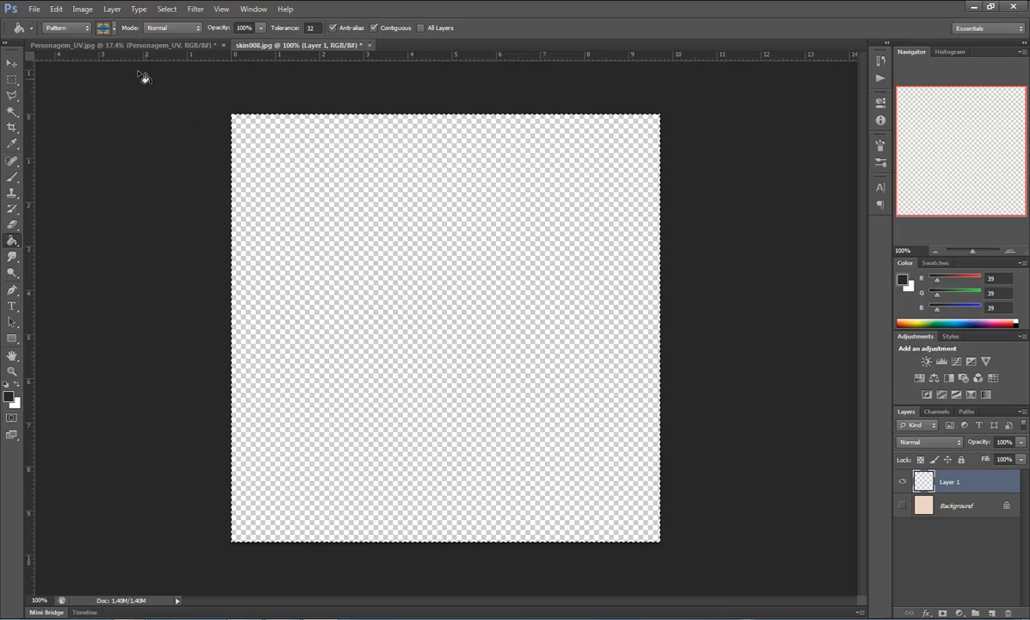
Step: Switch the Paint Bucket to the skin pattern, fill Layer 1 with it and undo that fill
click(114, 29)
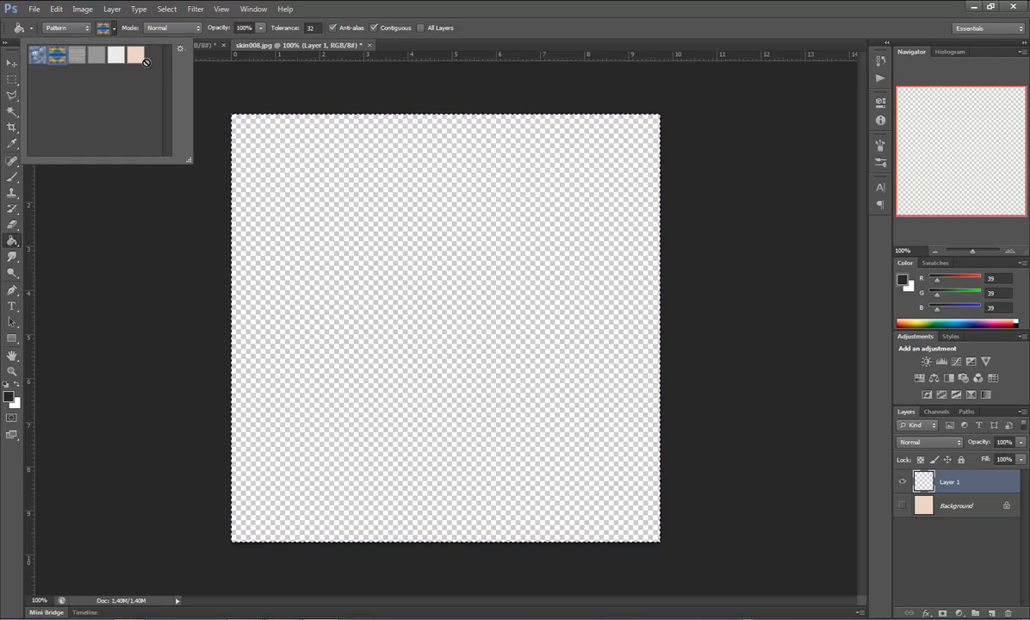
click(136, 55)
click(293, 173)
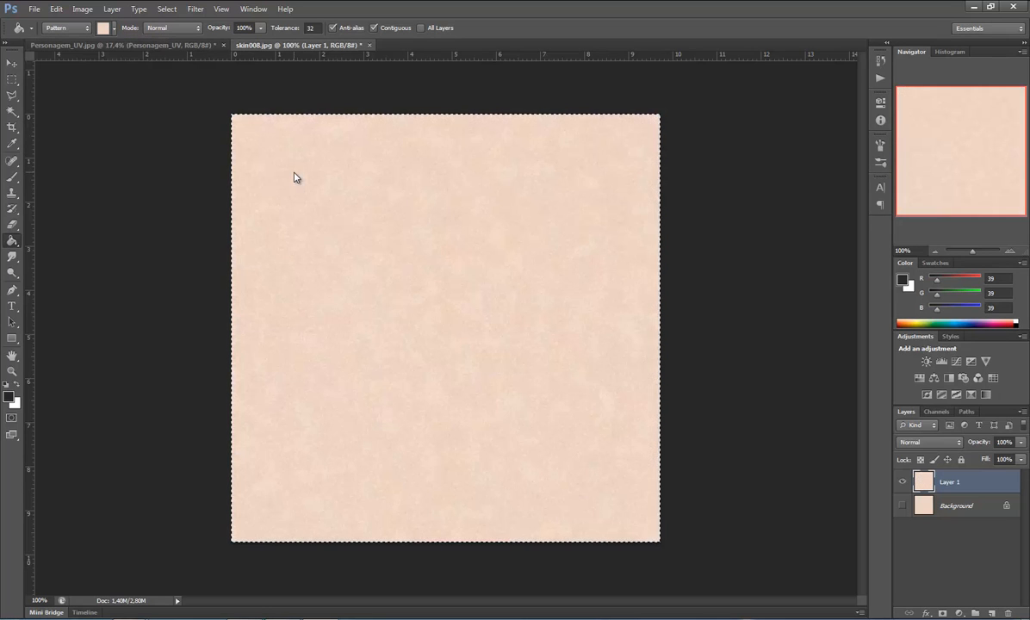
key(ctrl+z)
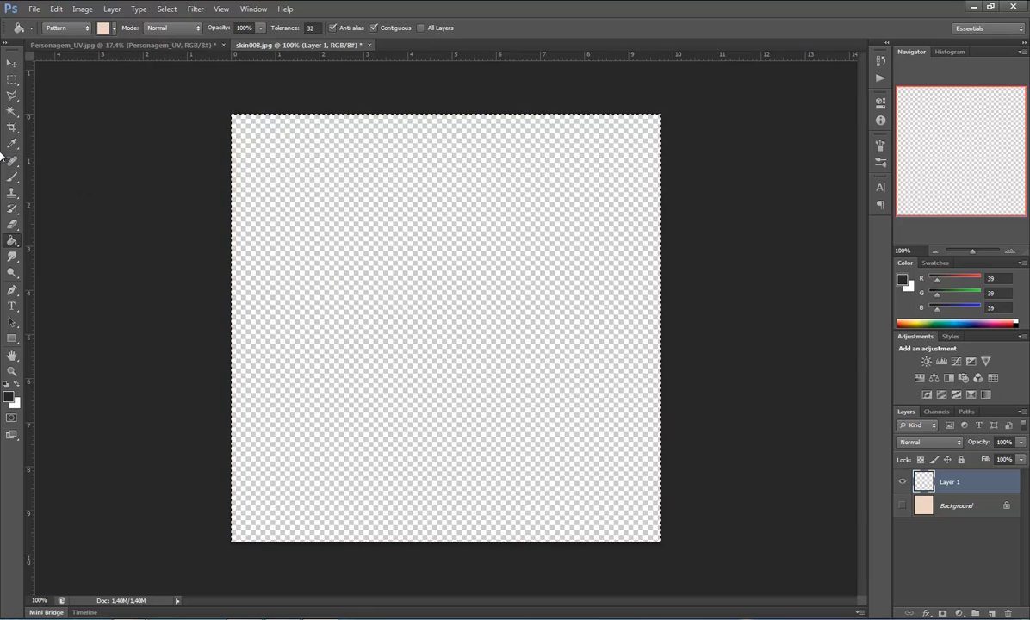
Step: Outline an irregular six-sided area on Layer 1 with the Polygonal Lasso and fill it with the skin pattern
click(17, 98)
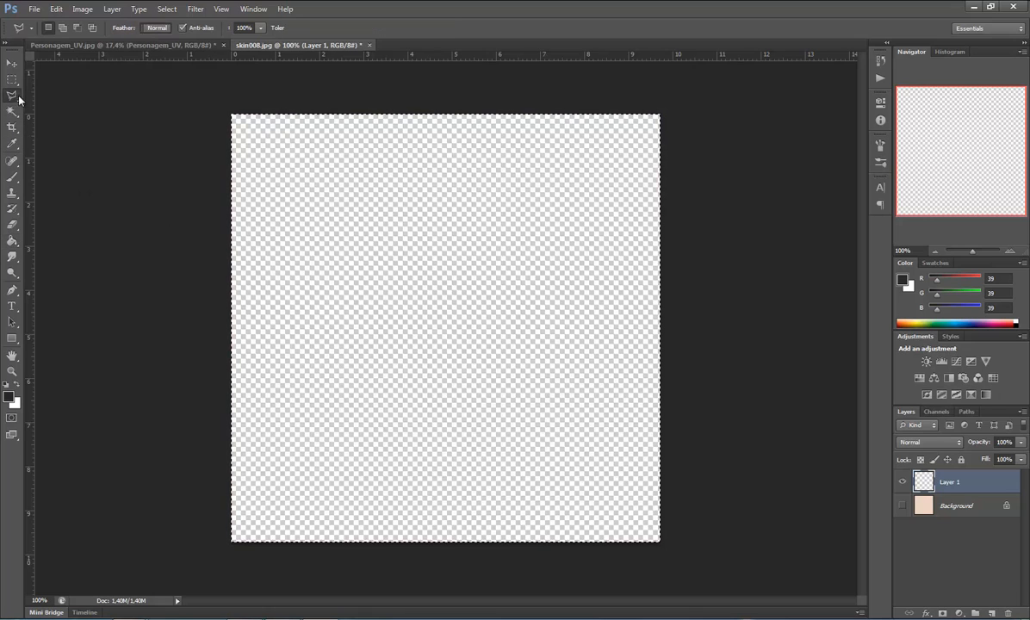
click(360, 181)
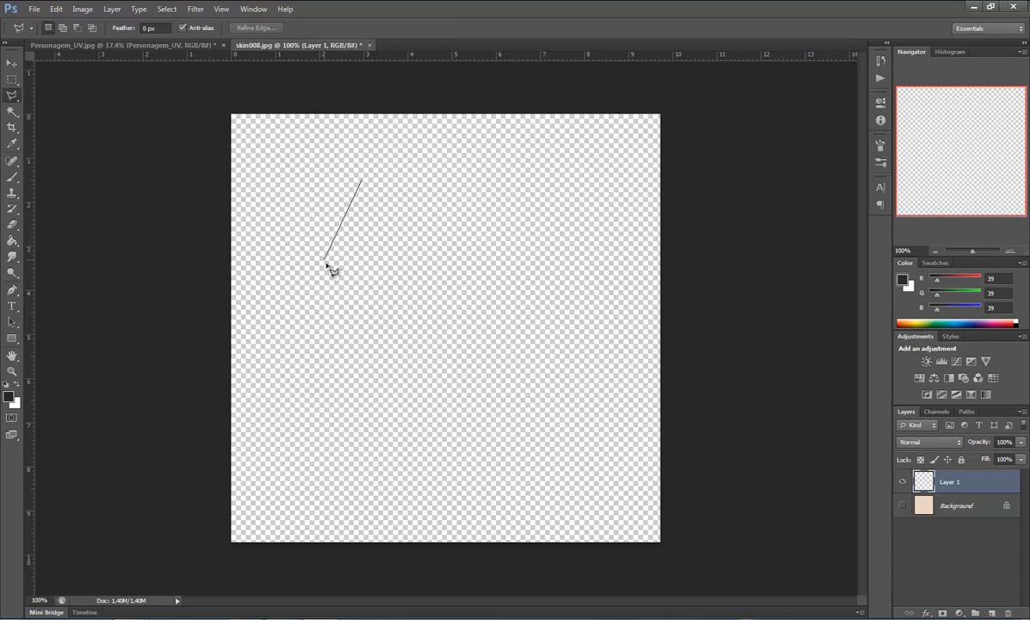
double_click(435, 180)
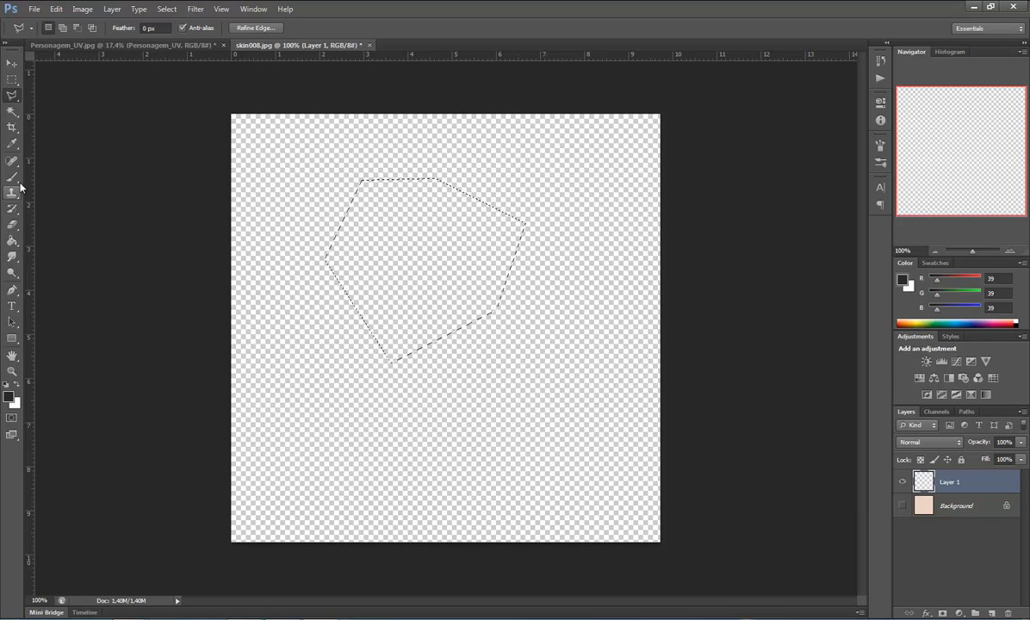
click(16, 245)
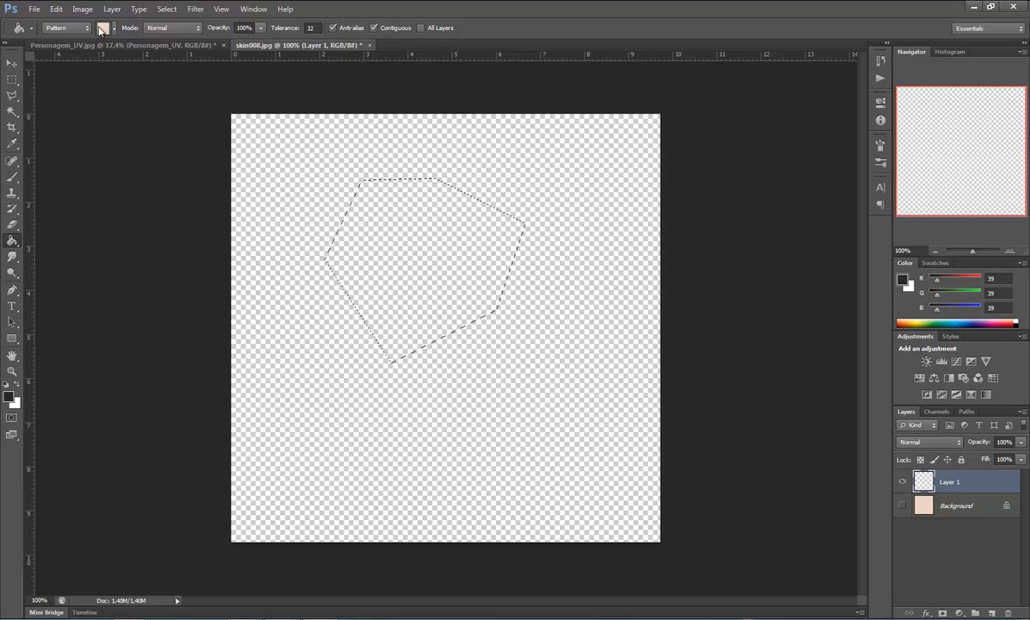
click(397, 231)
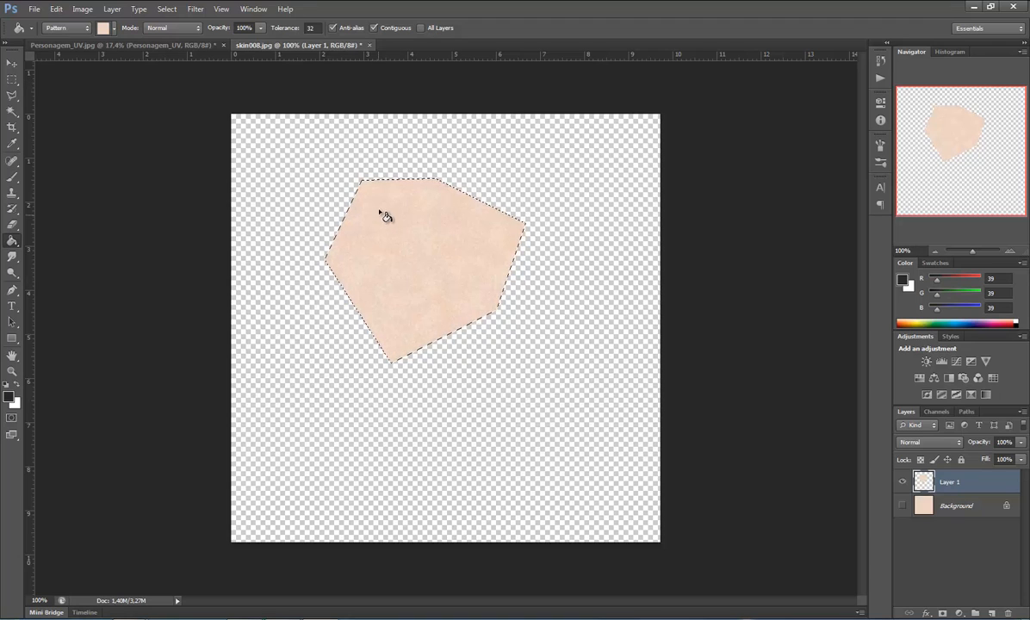
Step: Close the skin008 image without saving its changes
click(368, 46)
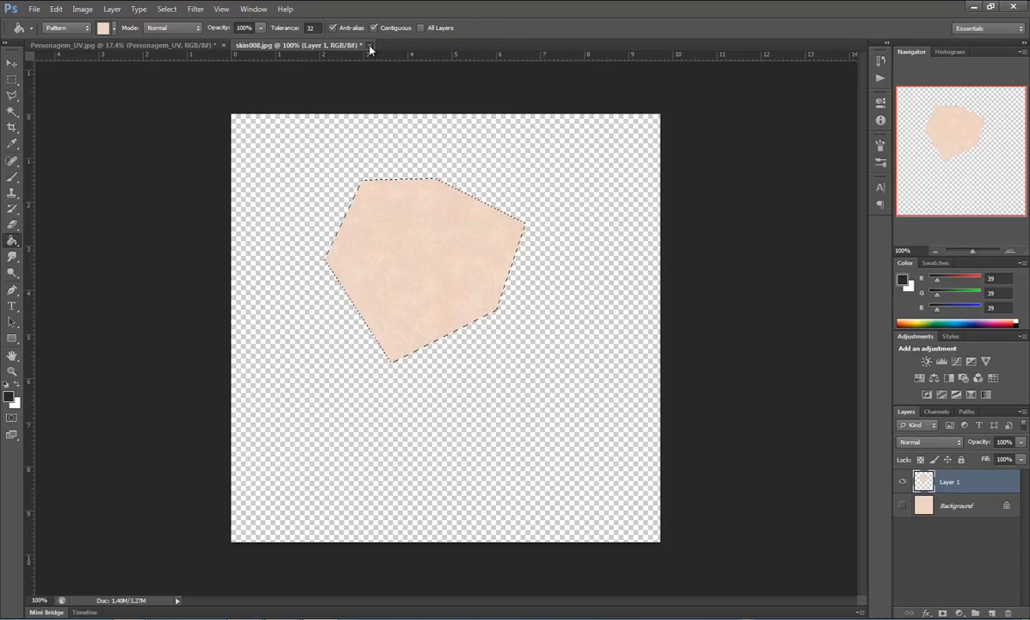
click(518, 238)
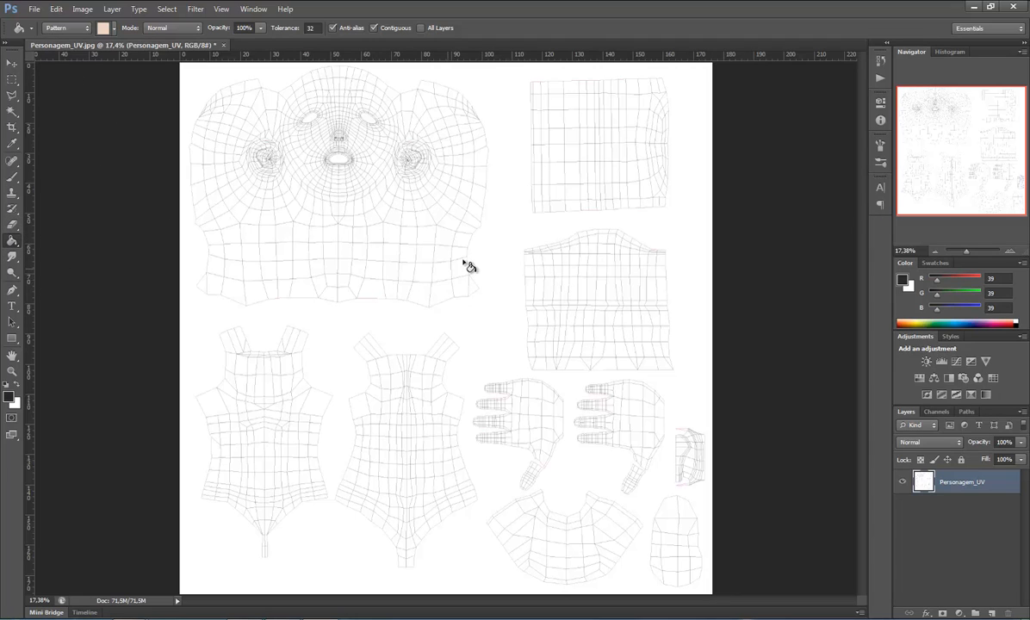
Step: Add a new layer named Color_base to the Personagem_UV document and fill it with the skin pattern
click(991, 613)
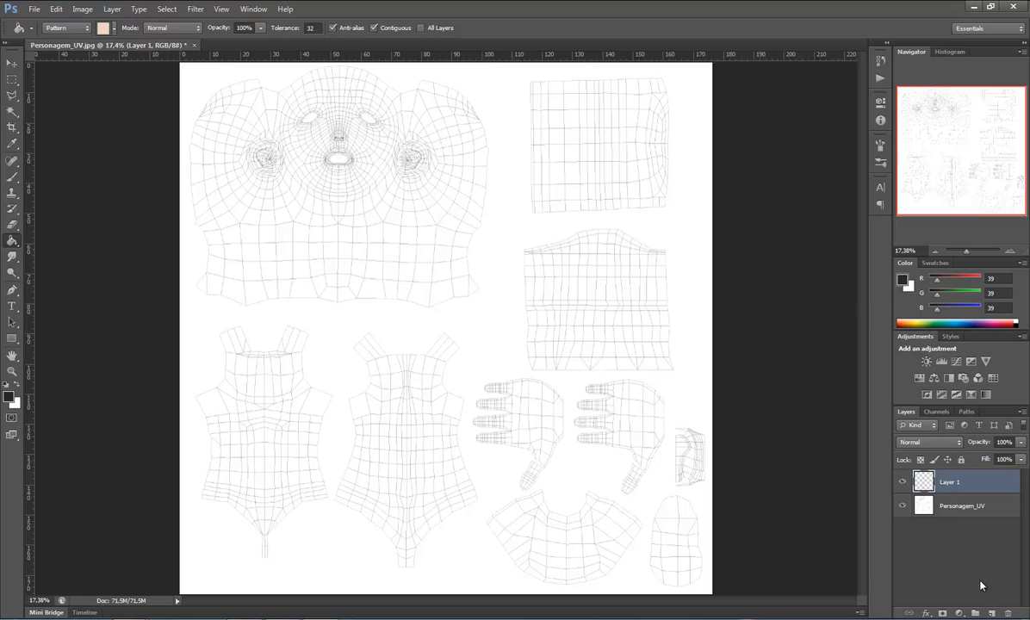
double_click(947, 483)
text(Color_base)
key(Return)
click(386, 250)
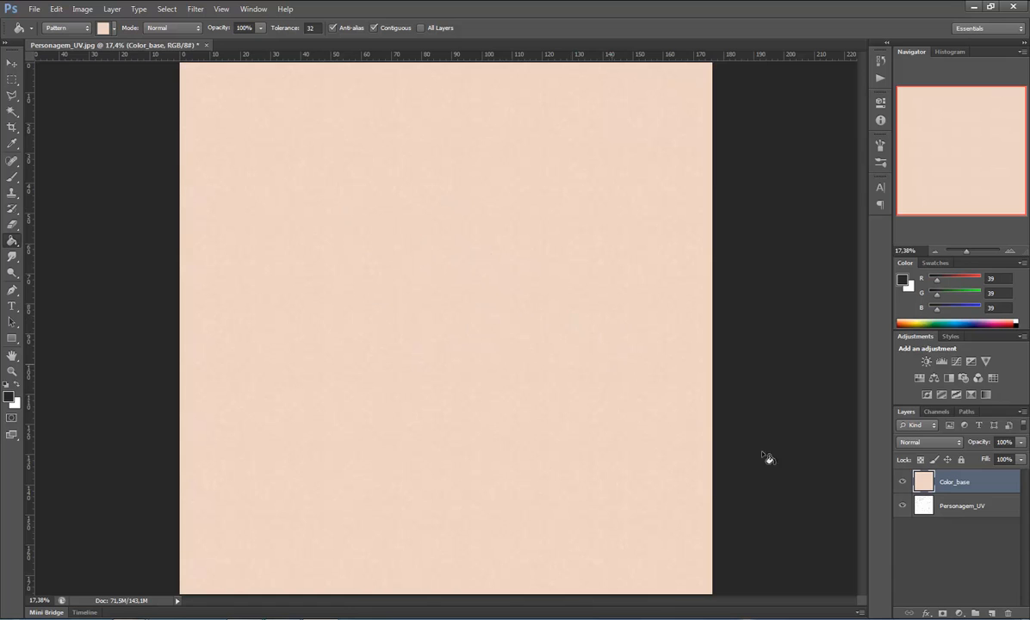
Step: Move the Personagem_UV layer above Color_base and set its blend mode to Multiply
click(962, 511)
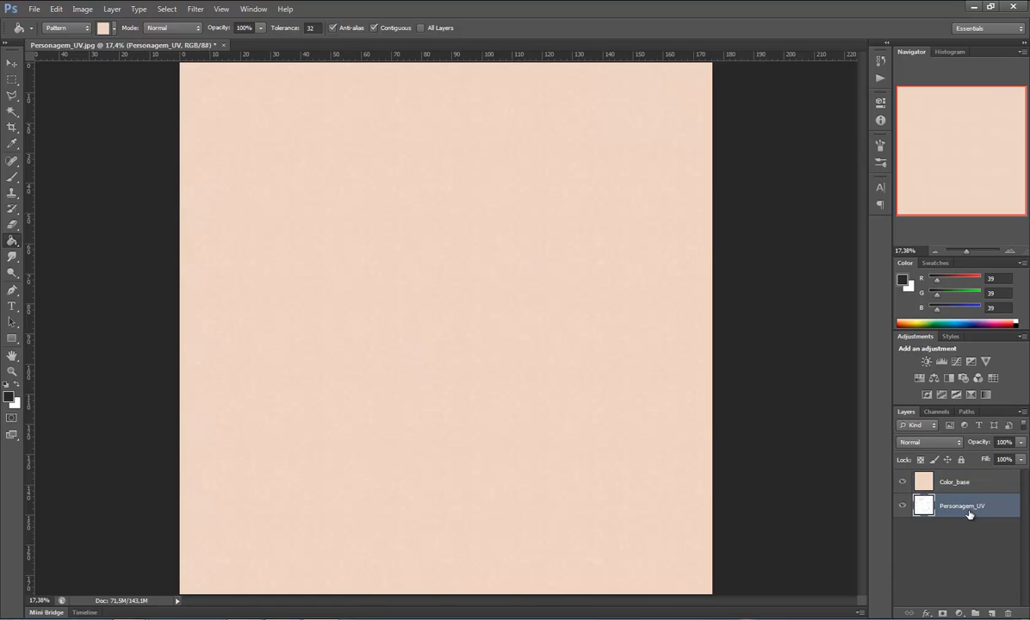
drag(968, 513, 944, 476)
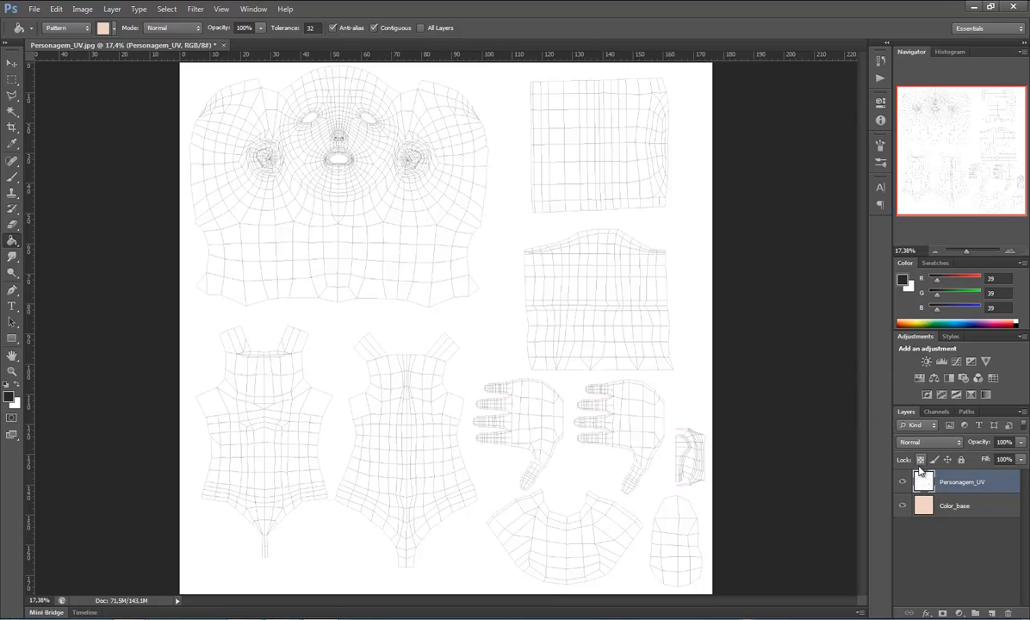
click(954, 442)
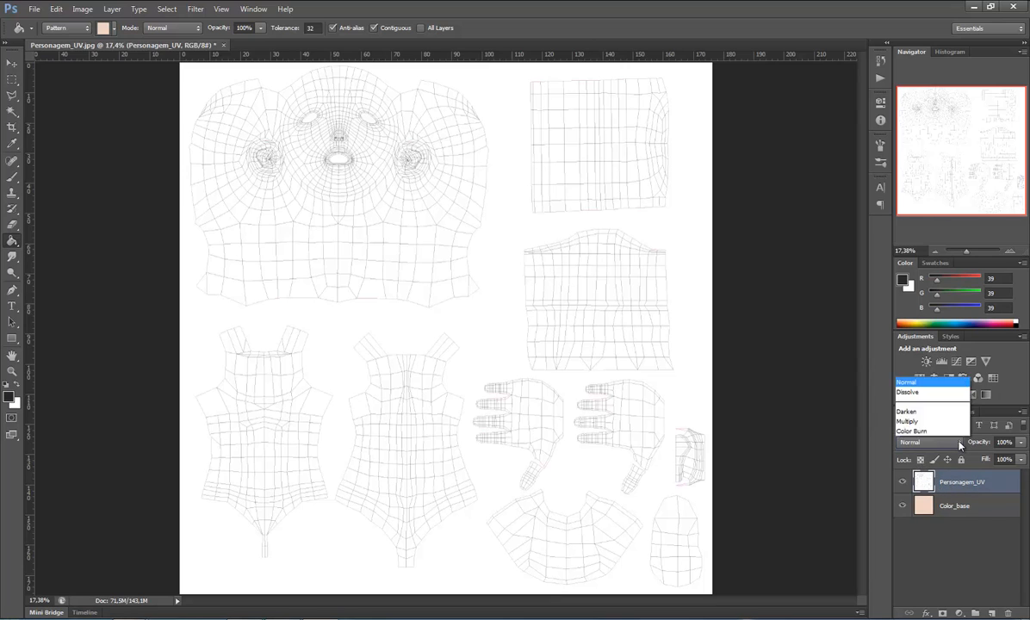
click(929, 442)
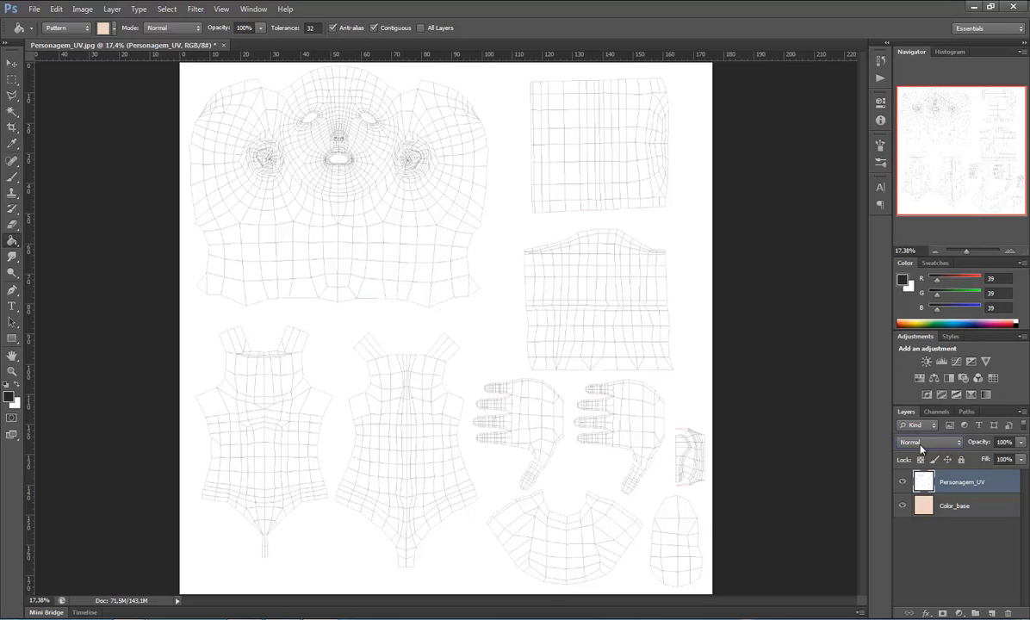
click(958, 443)
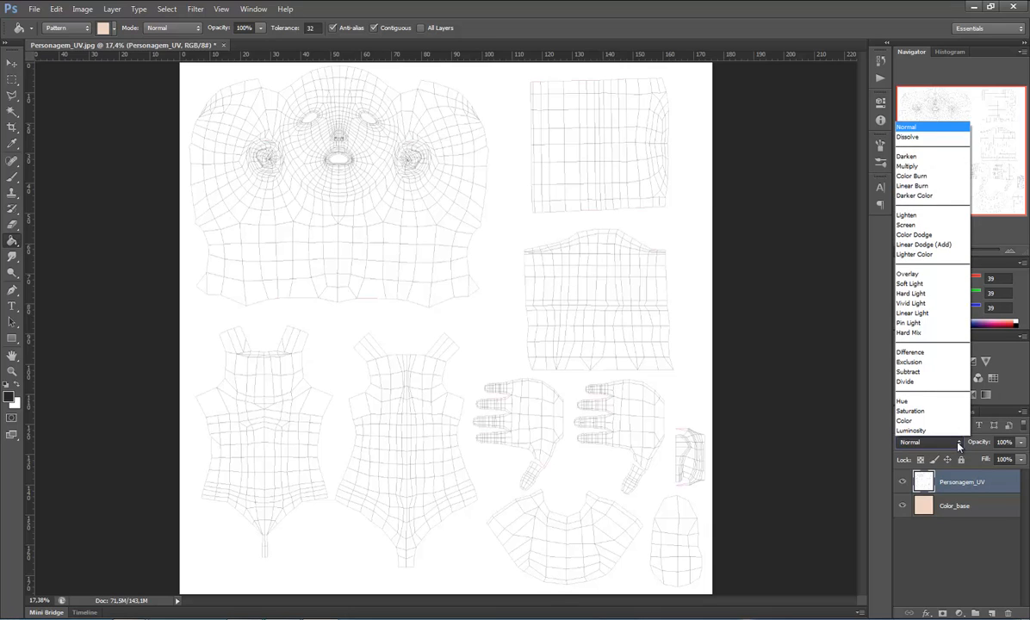
click(930, 166)
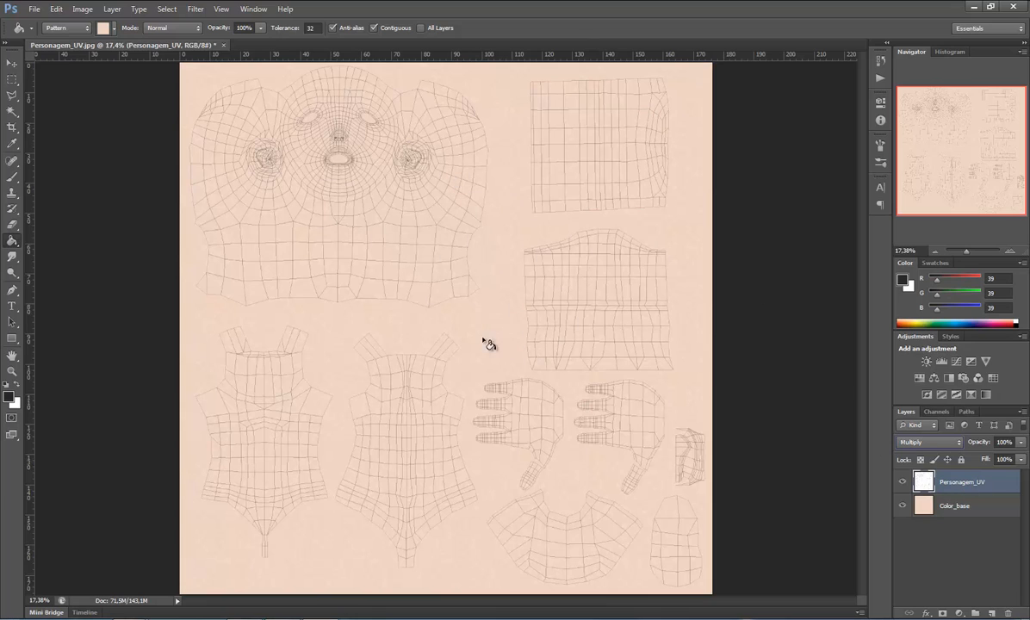
Step: Select the Color_base layer and start Save As, browsing to the "Mapeando um personagem no 3D Studio Max" folder inside Tutoriais YouTube
click(955, 512)
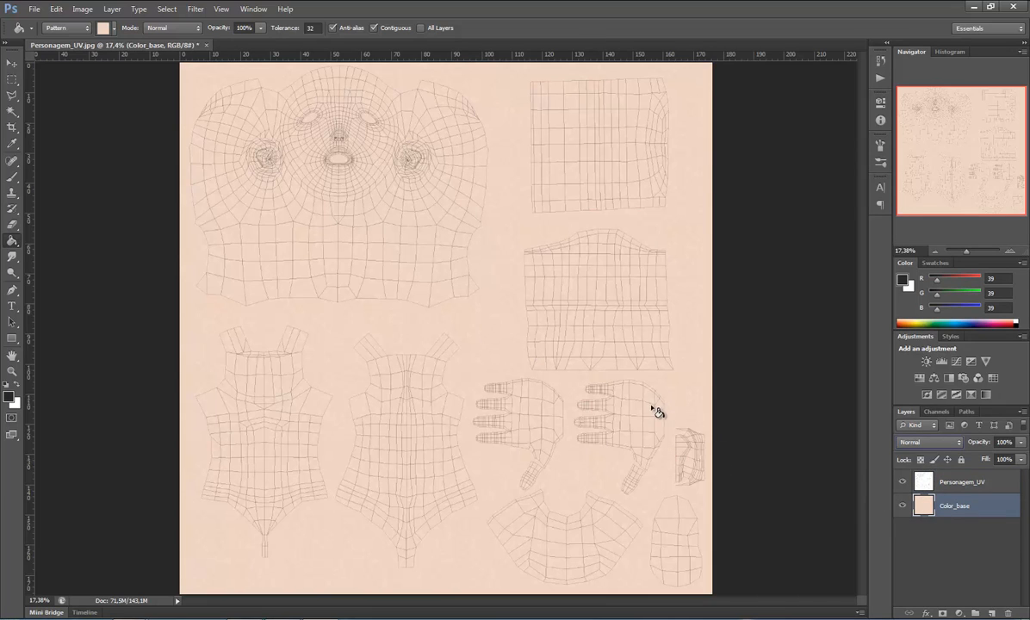
click(35, 10)
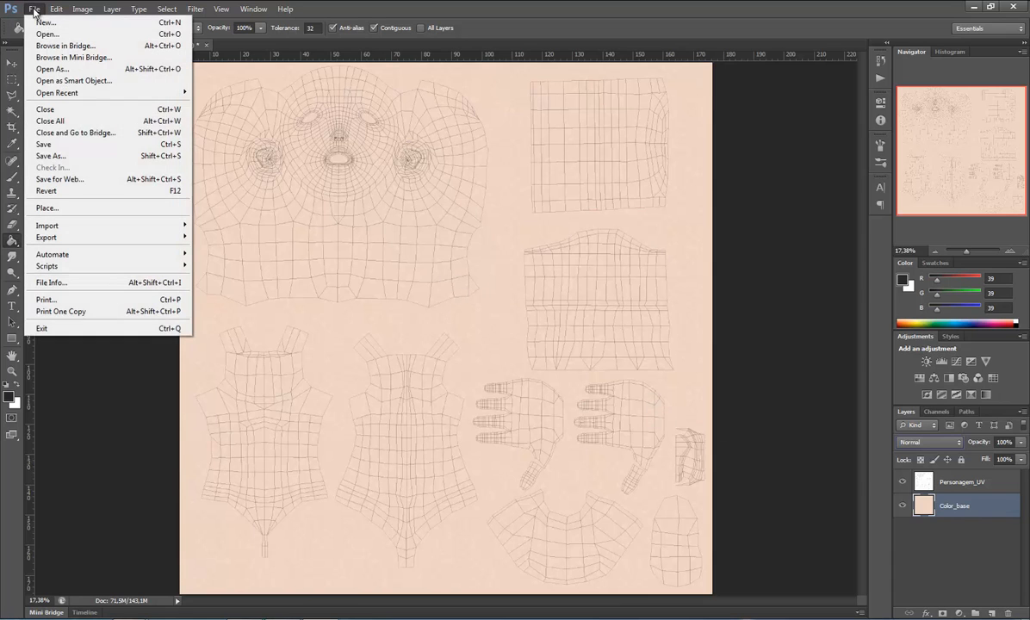
click(74, 156)
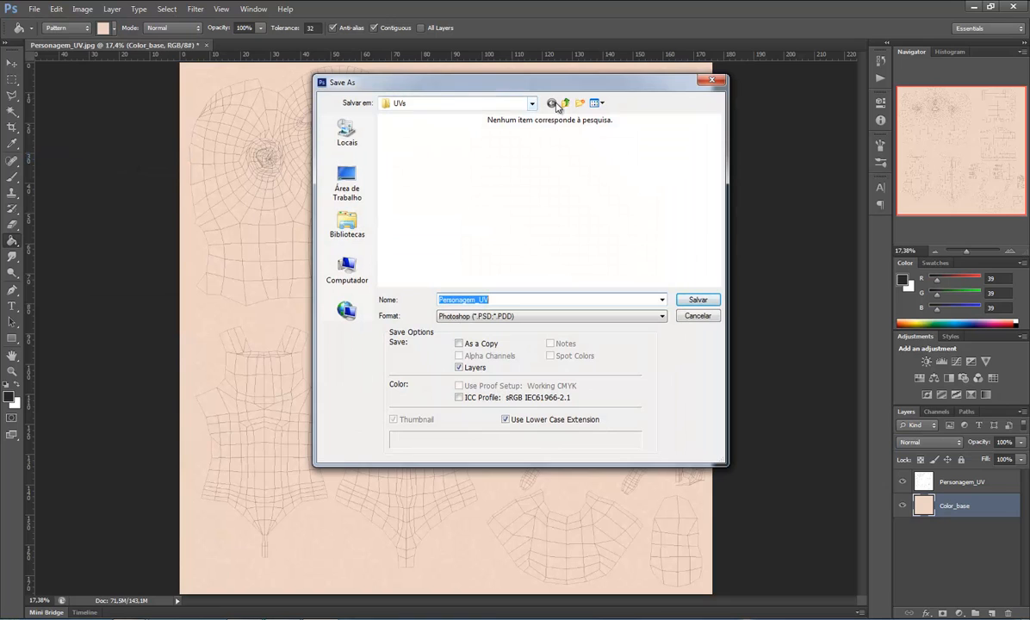
click(565, 103)
click(565, 104)
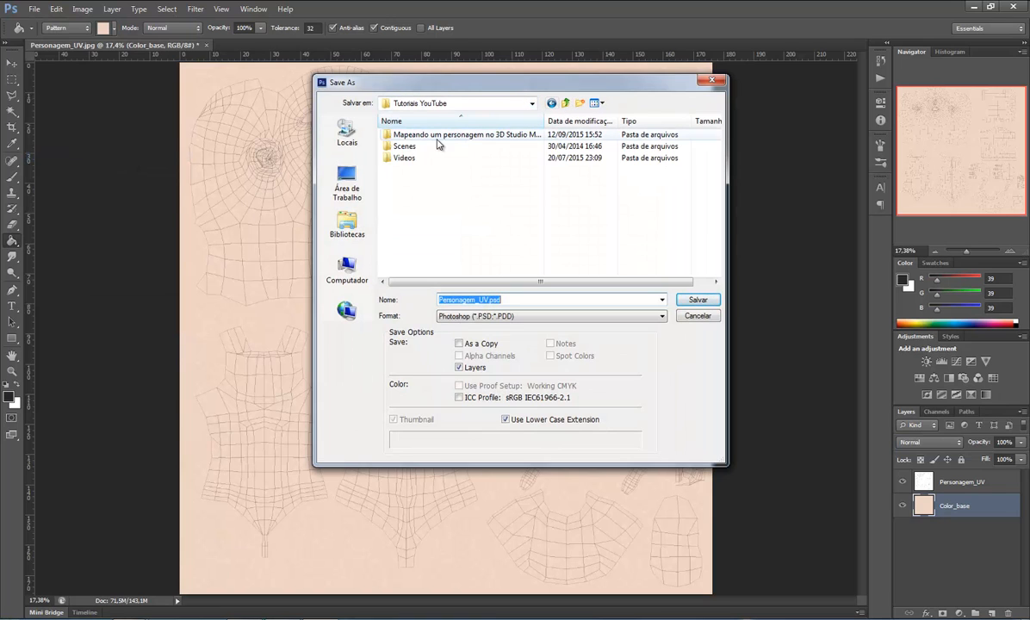
click(436, 138)
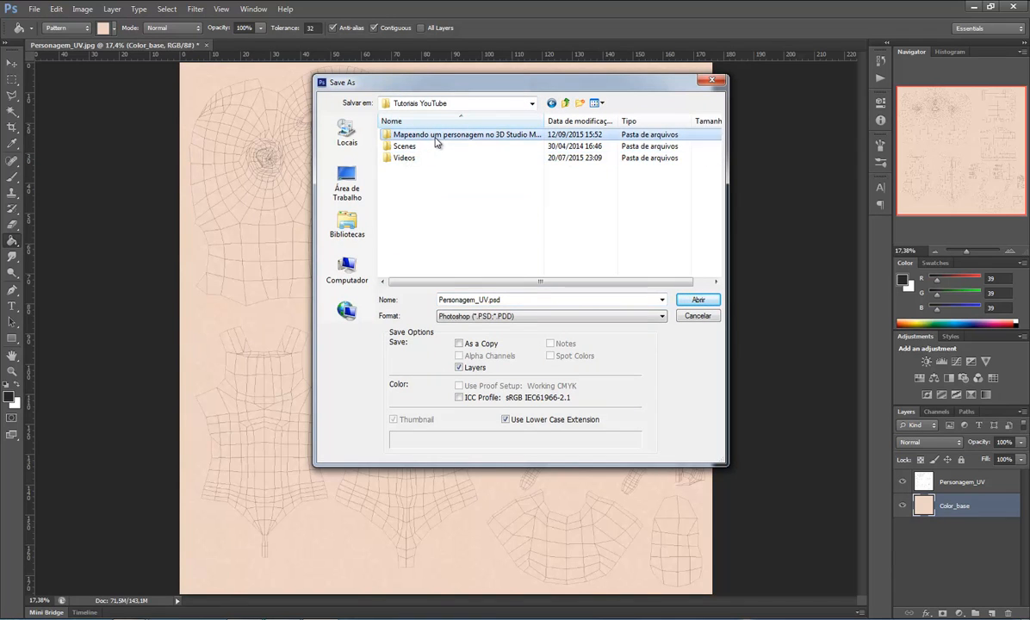
double_click(435, 140)
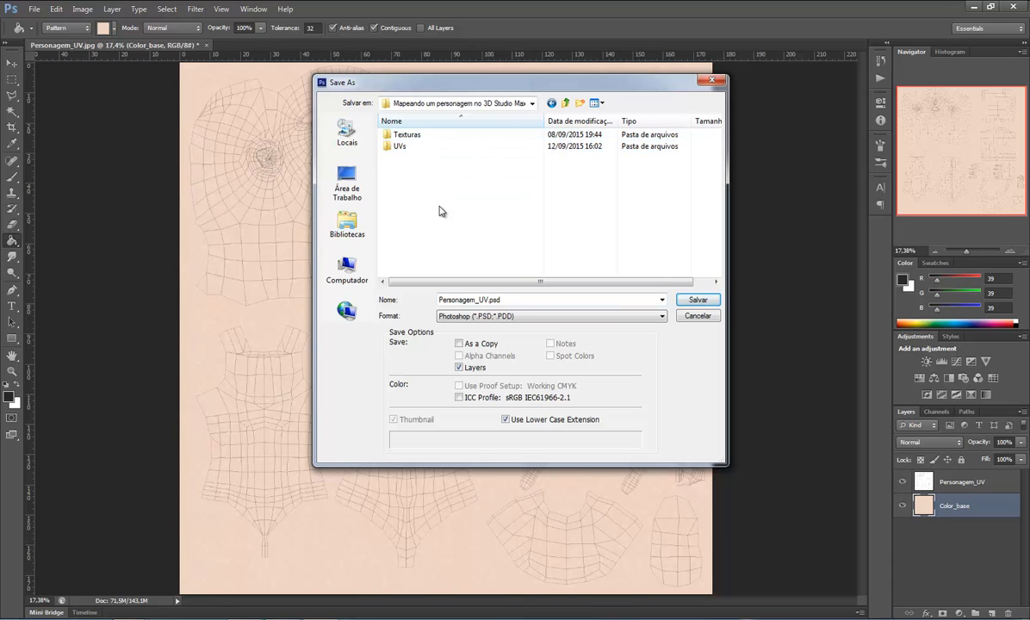
Step: Create a new folder named Personagem_Texture in the save location and delete the surplus second new folder
double_click(580, 104)
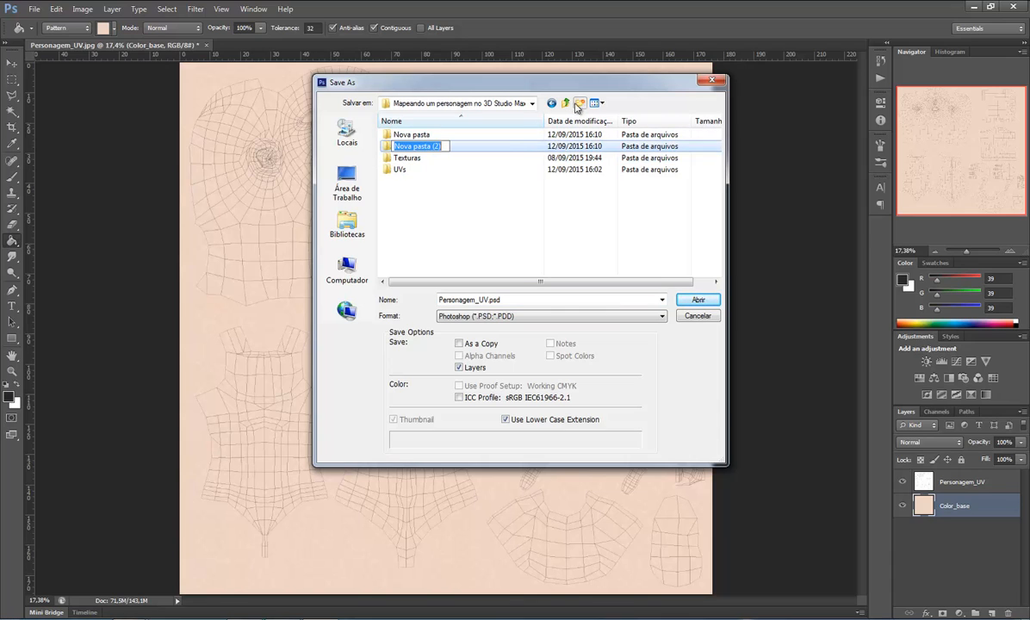
click(461, 208)
click(498, 149)
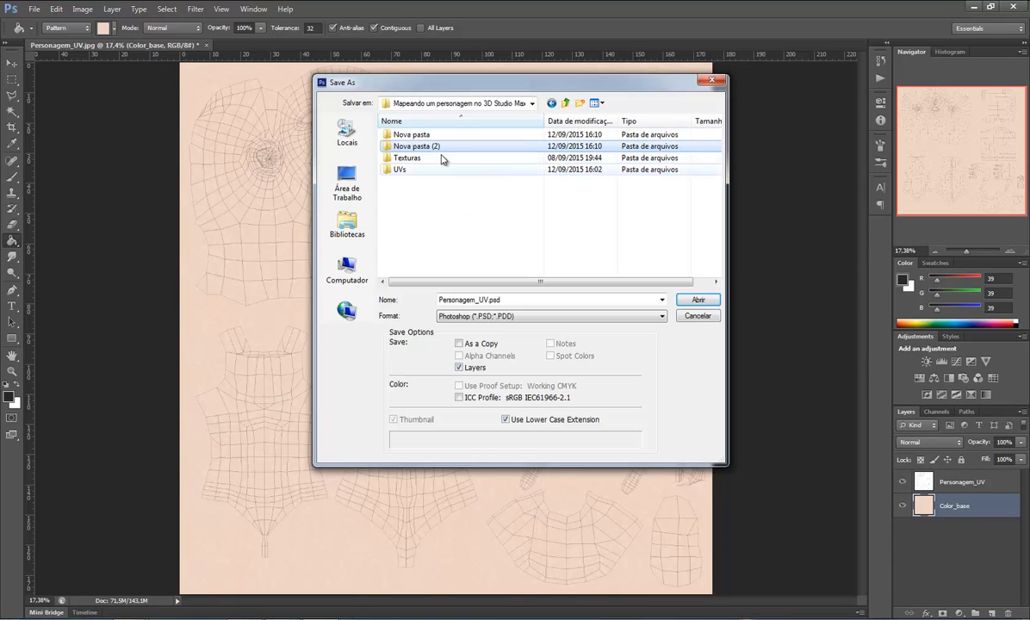
key(Delete)
click(558, 365)
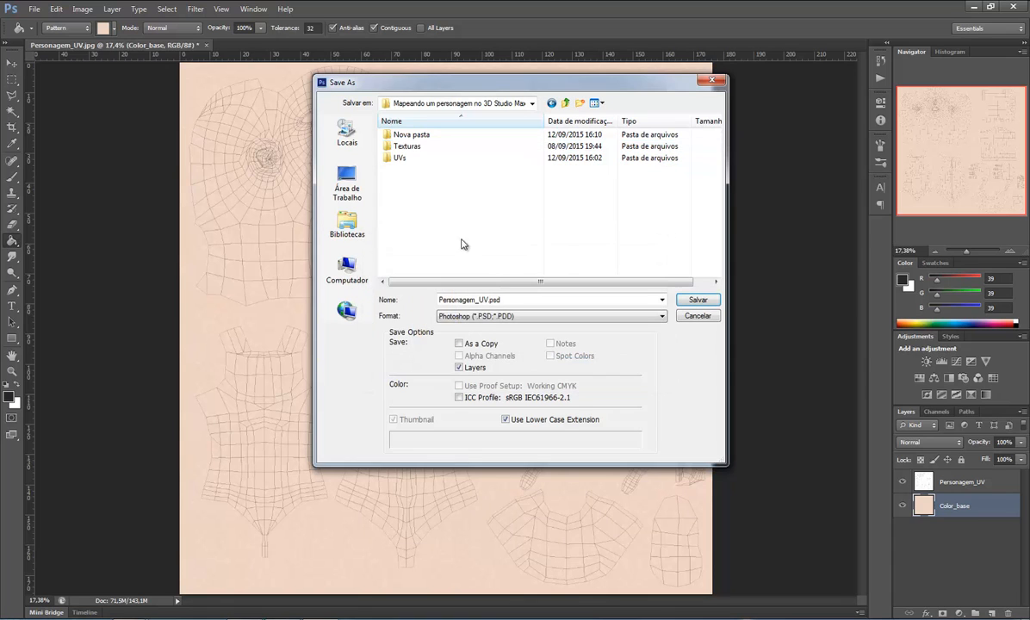
click(431, 137)
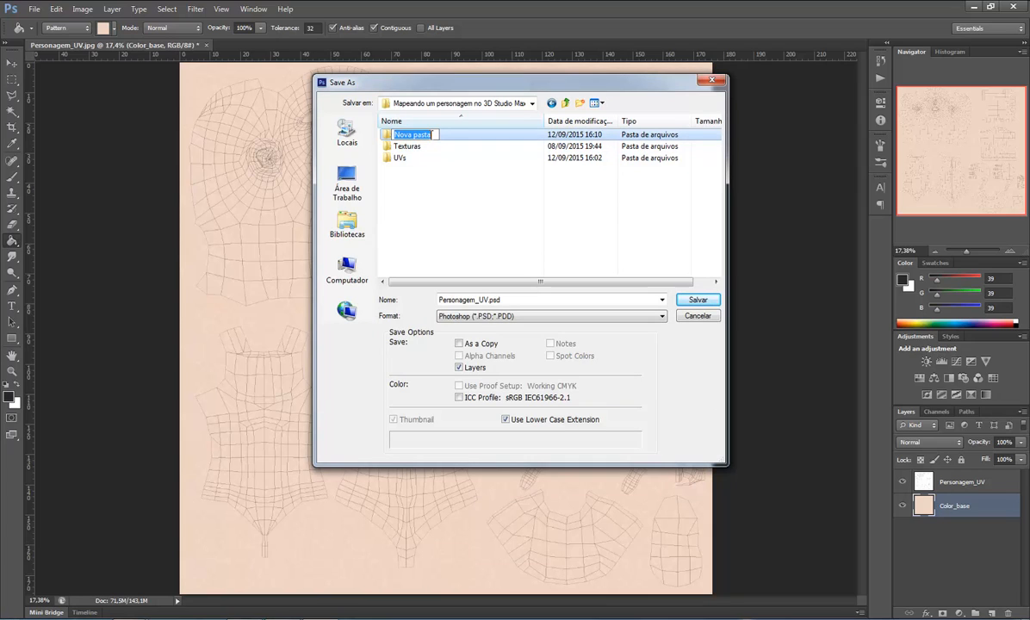
text(C)
text(agem_Texture)
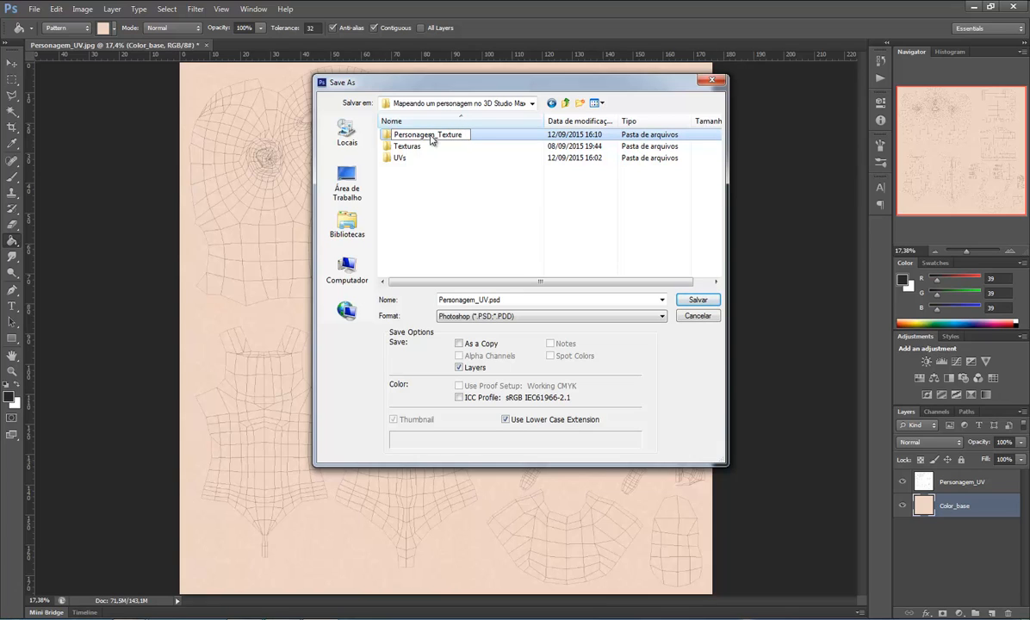
key(Return)
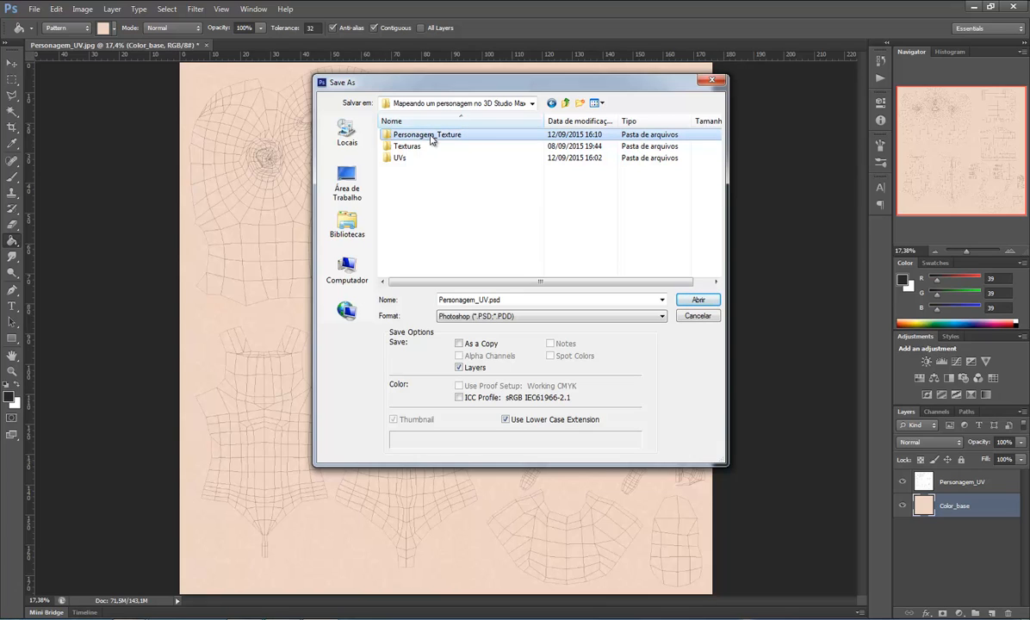
Step: Save the document as Personagem in Photoshop (PSD) format inside the Personagem_Texture folder, keeping layers and Maximize Compatibility on
double_click(431, 138)
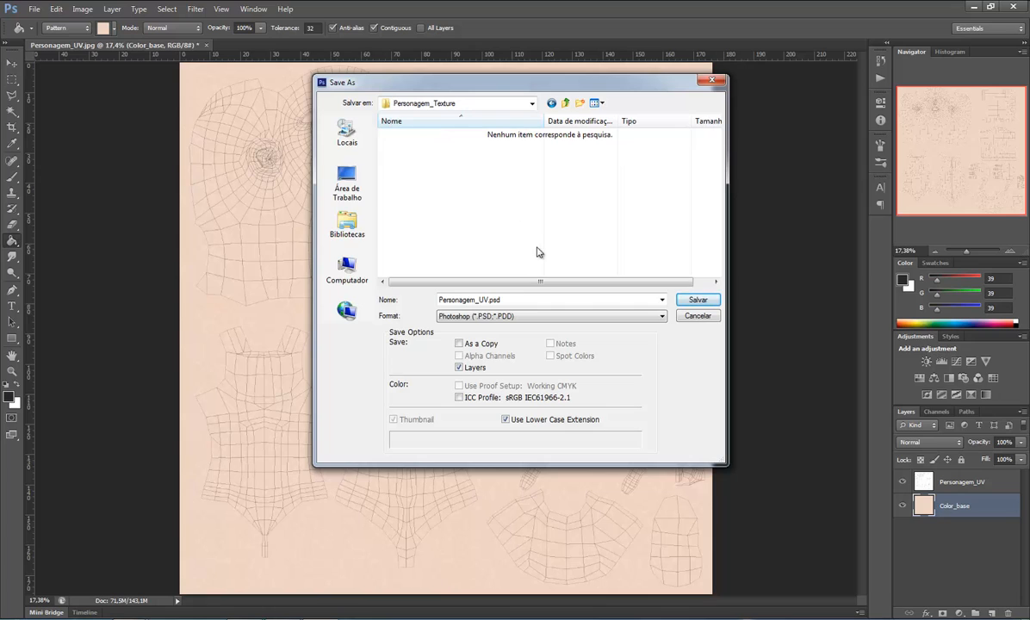
click(548, 298)
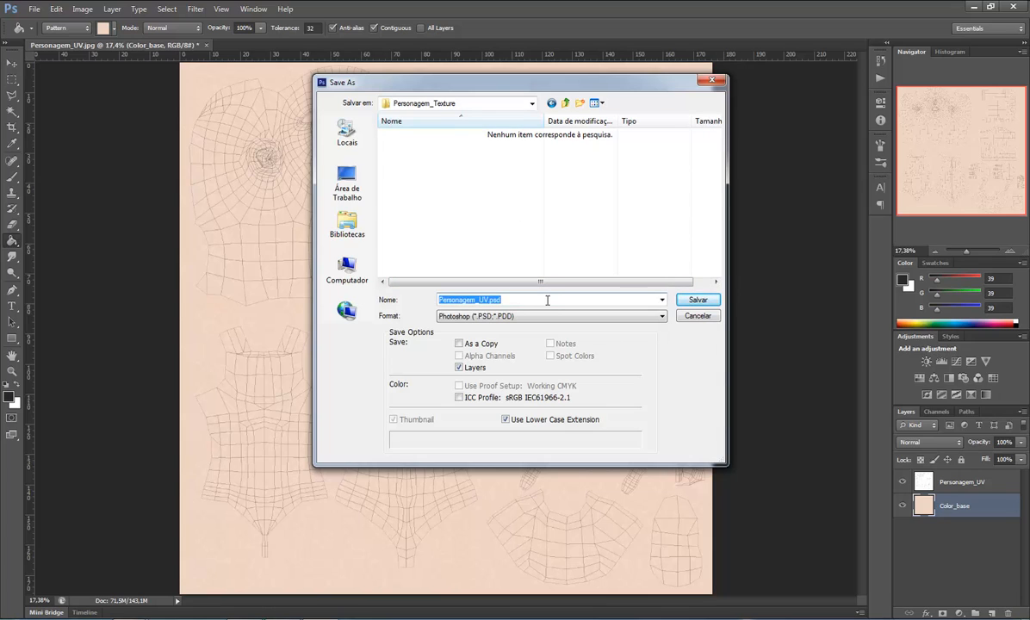
click(547, 299)
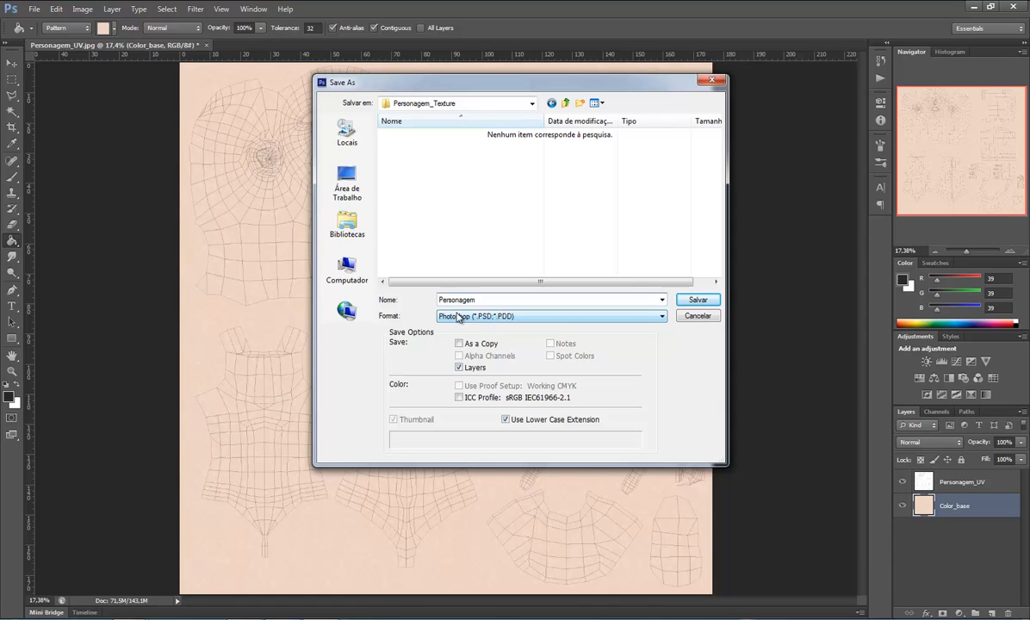
click(461, 318)
click(459, 327)
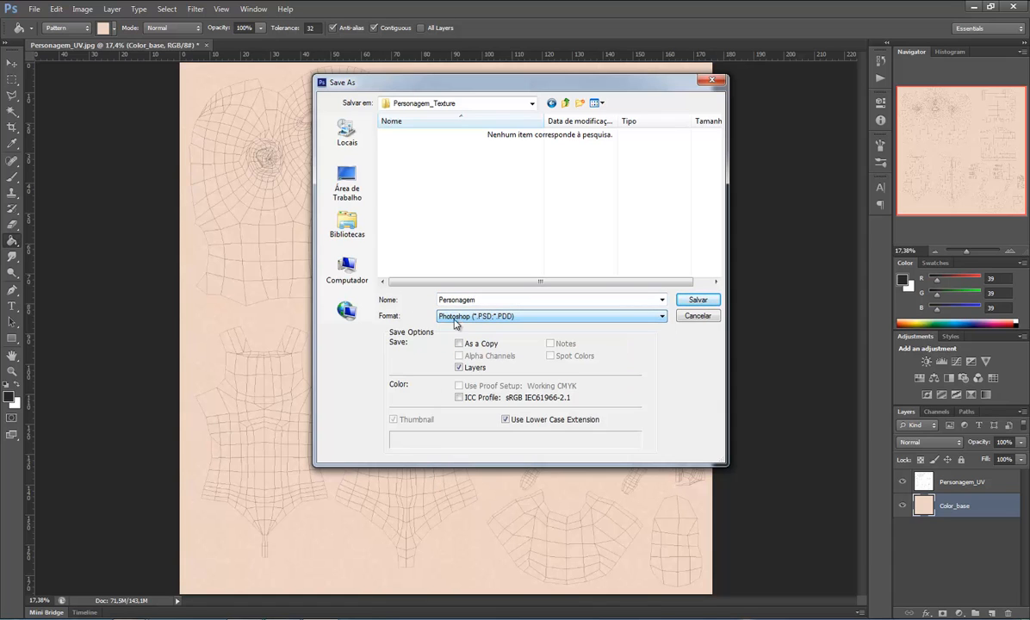
click(482, 326)
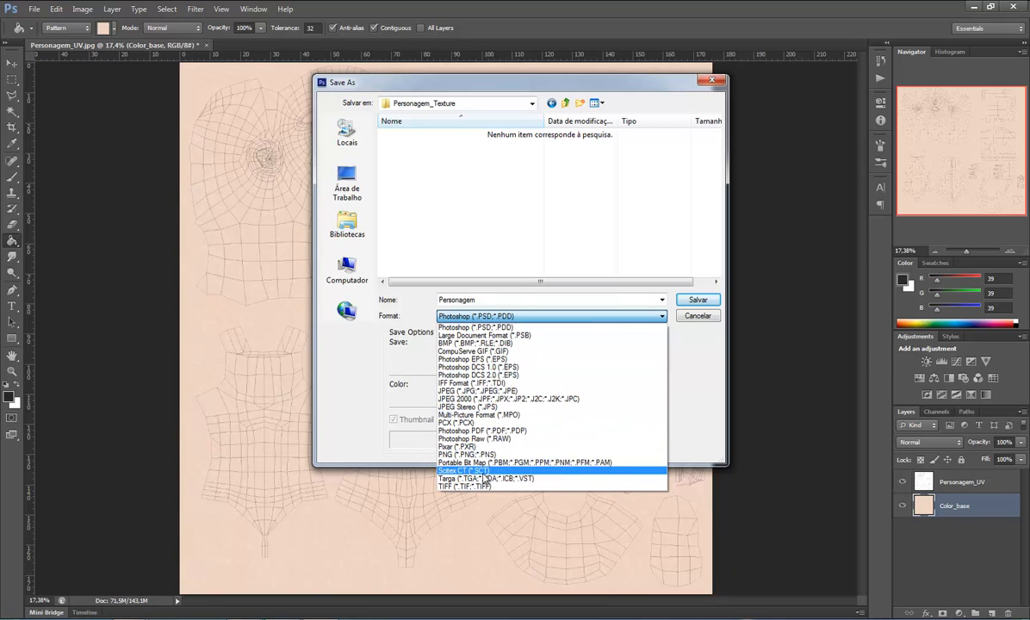
click(472, 330)
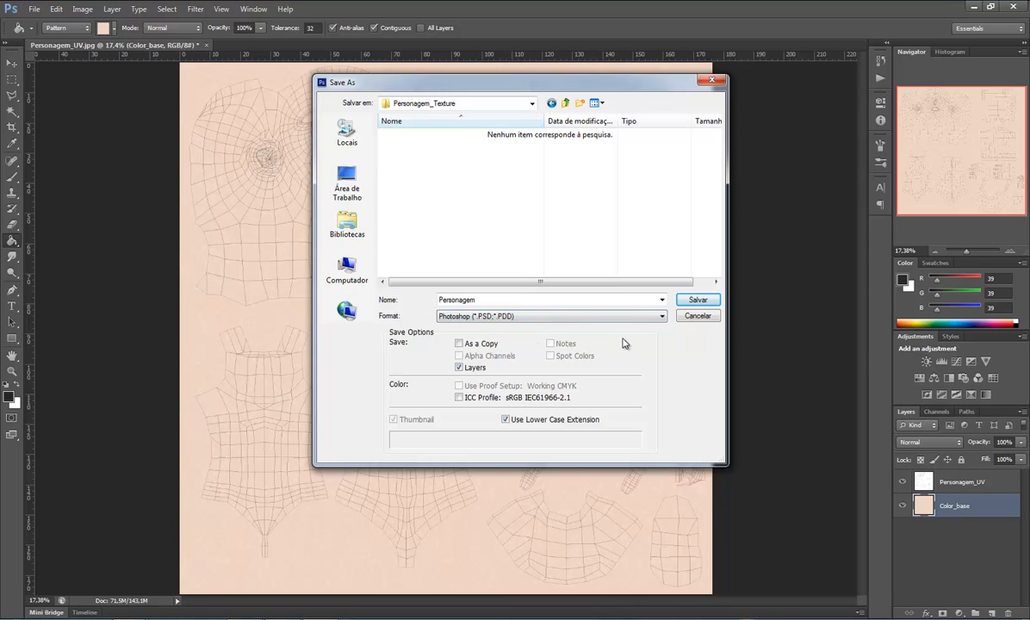
click(542, 317)
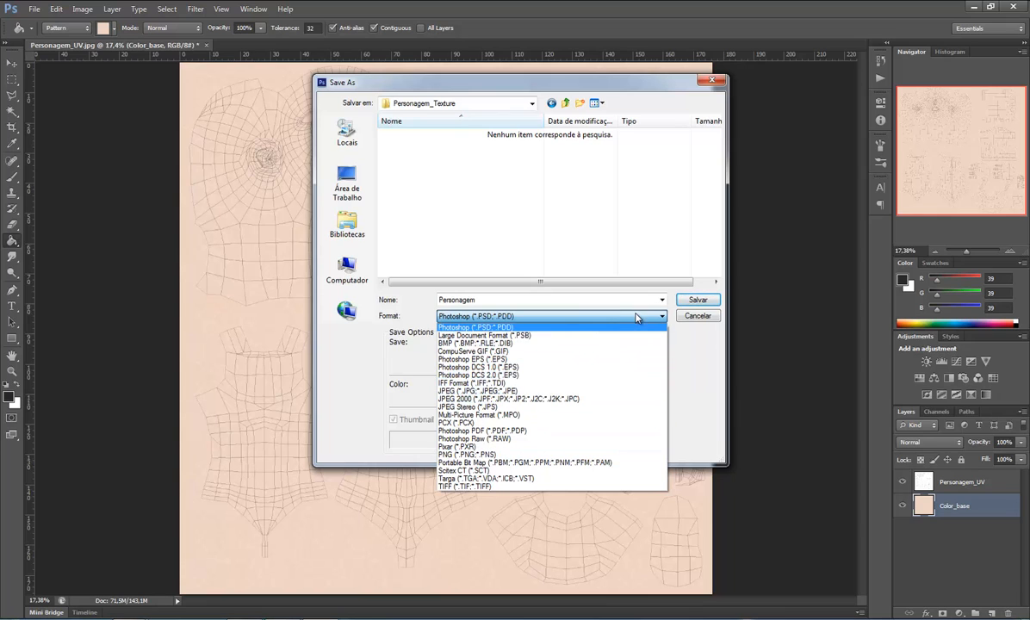
click(457, 323)
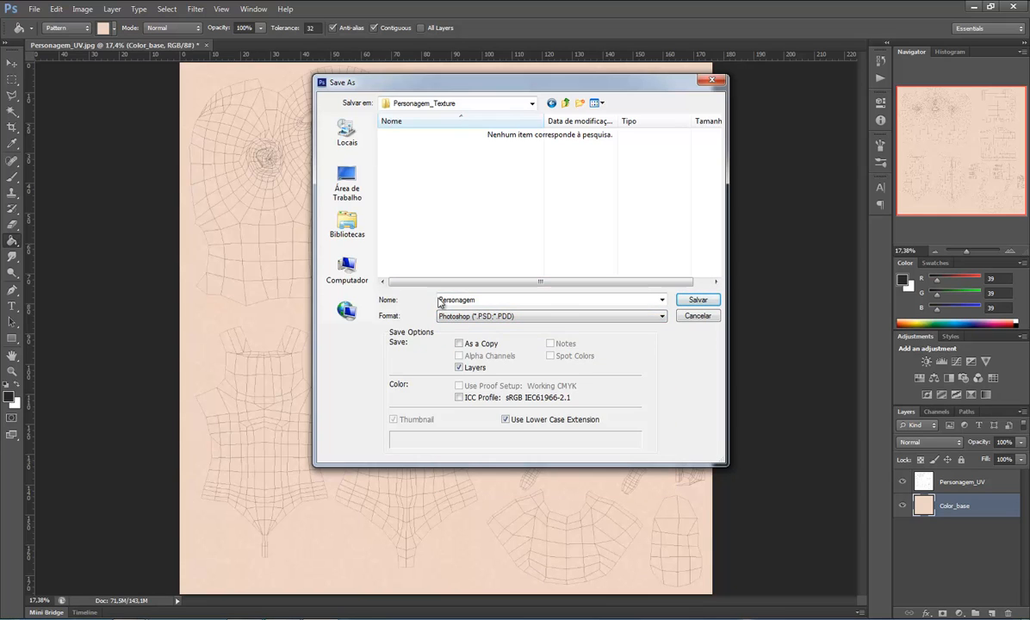
click(702, 301)
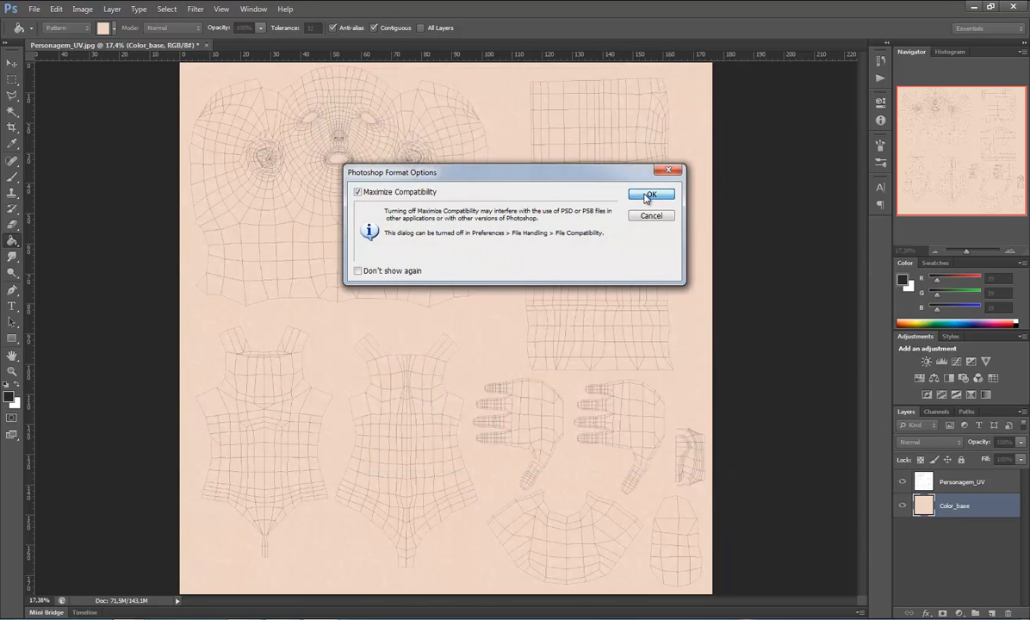
click(608, 184)
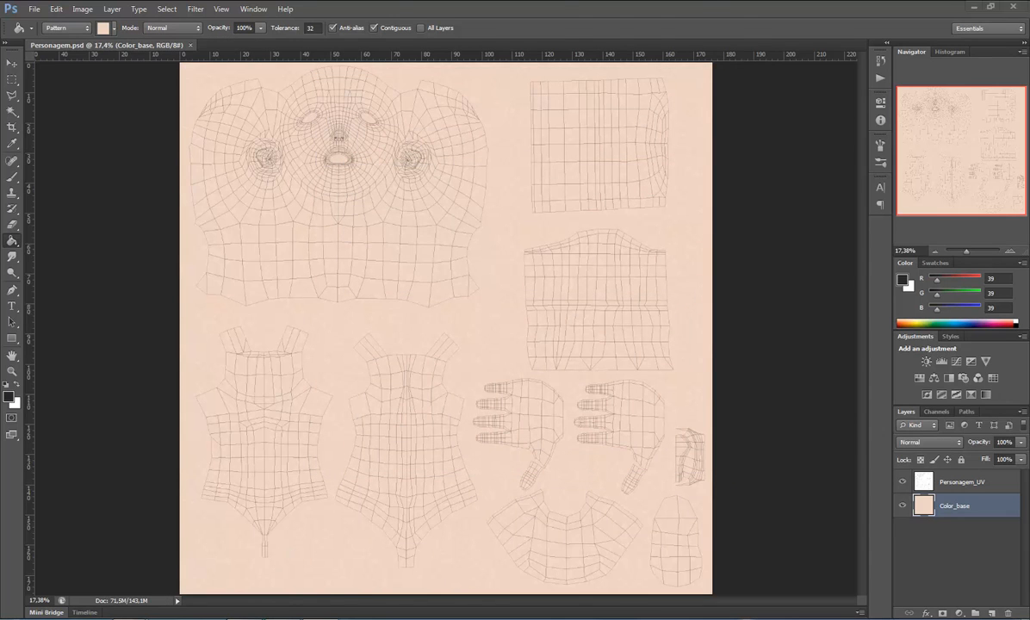
Step: Switch to 3ds Max and close the rendered UV map and Edit UVWs windows
click(301, 618)
click(751, 73)
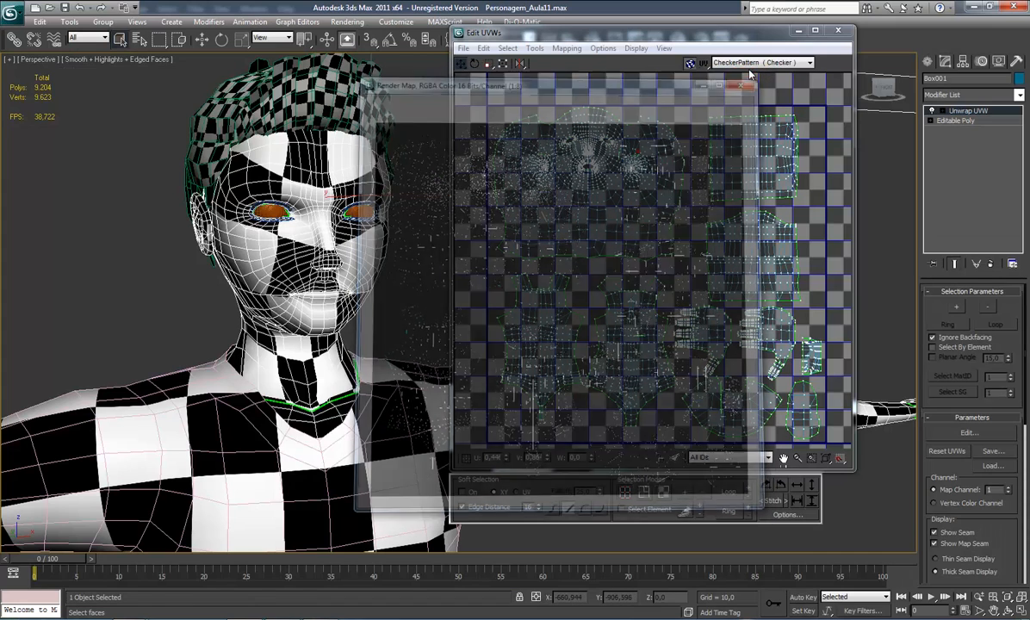
click(837, 31)
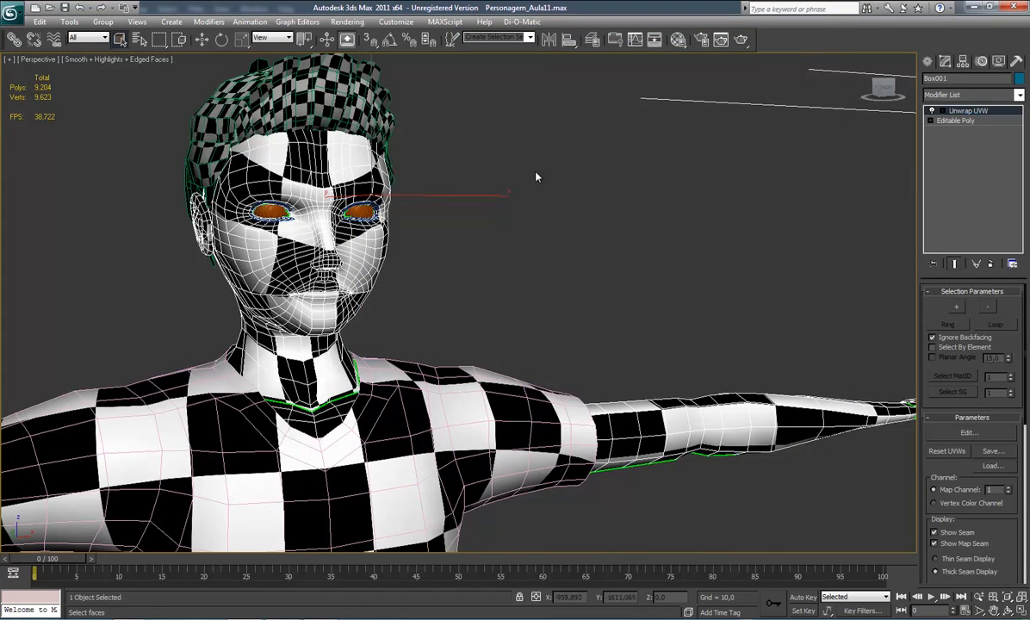
Step: Assign the unused 02 - Default material from the Material Editor to the character's body in place of the checker
middle_drag(460, 271, 473, 273)
scroll(473, 273, down, 3)
scroll(507, 291, down, 1)
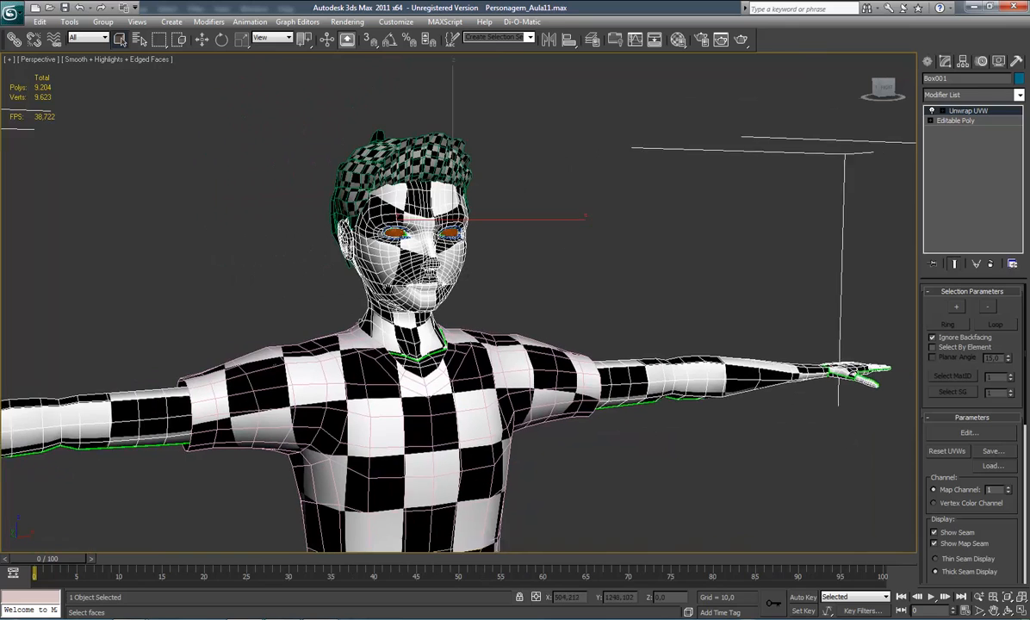
scroll(506, 291, down, 3)
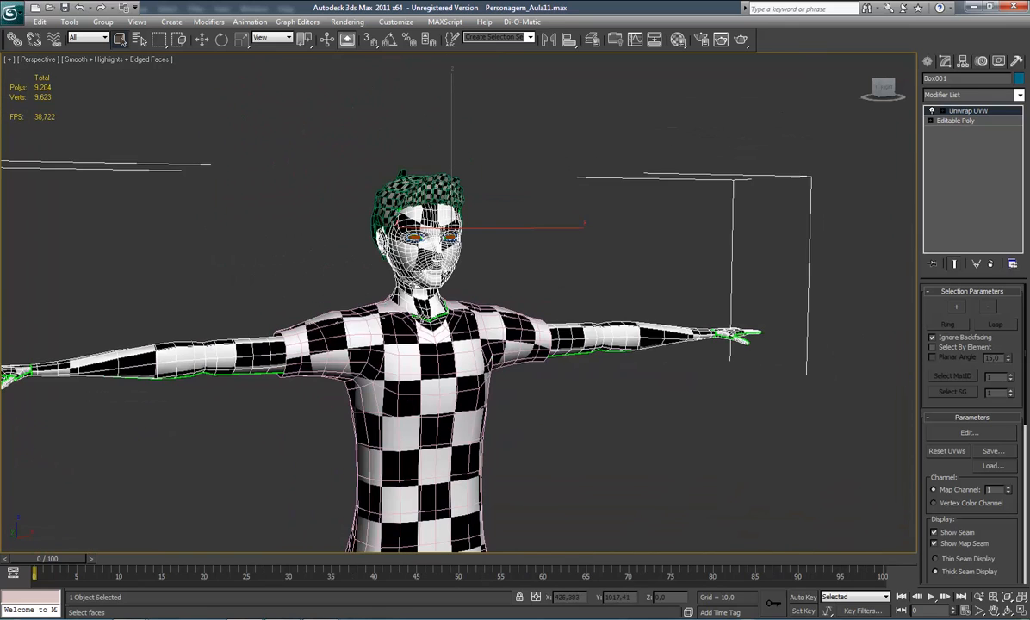
scroll(482, 250, up, 3)
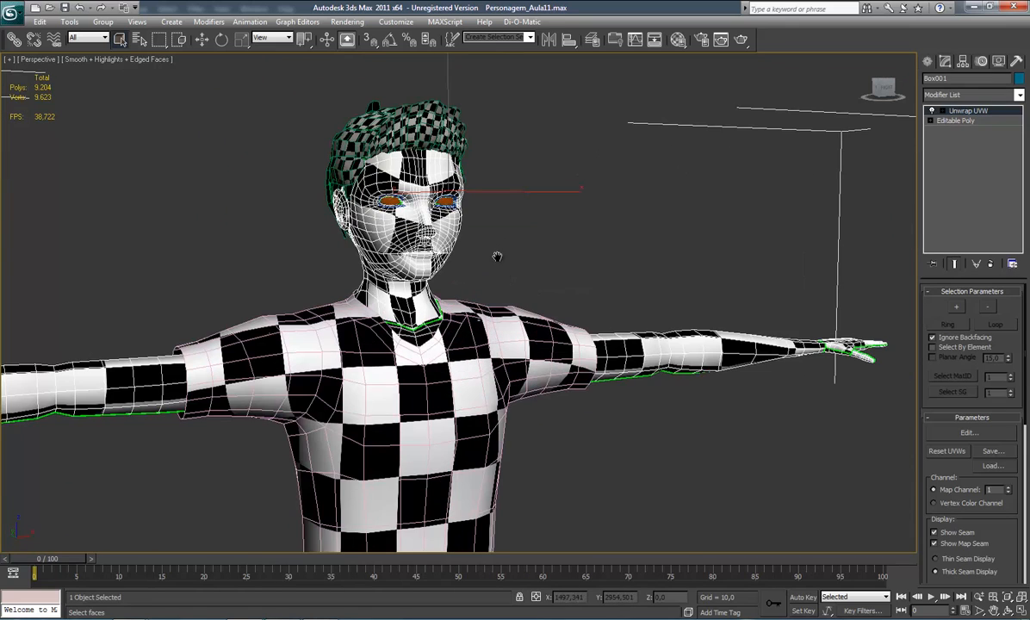
middle_drag(529, 240, 489, 259)
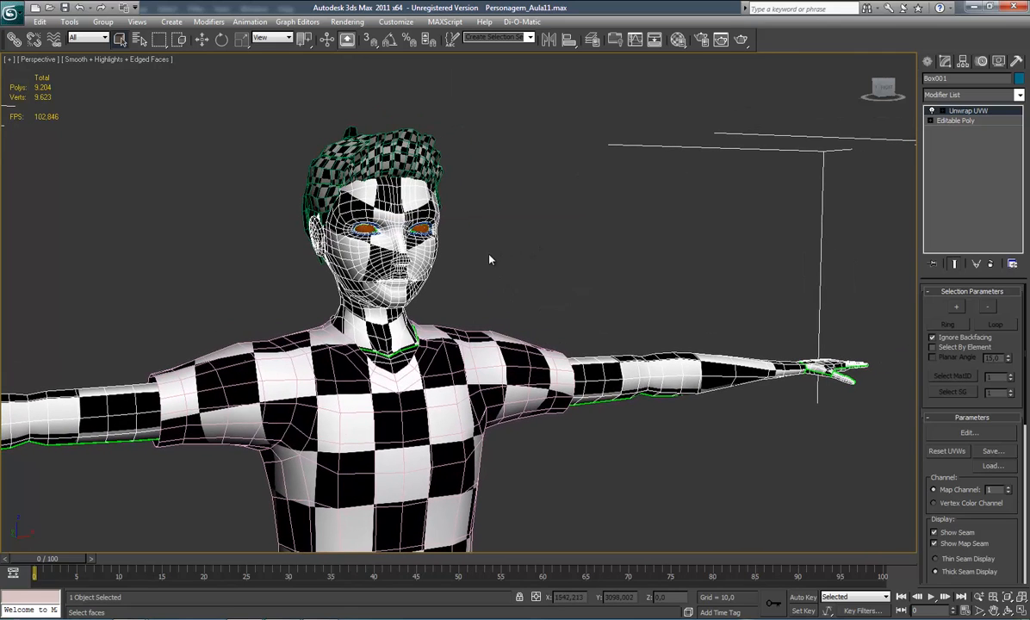
key(m)
click(766, 150)
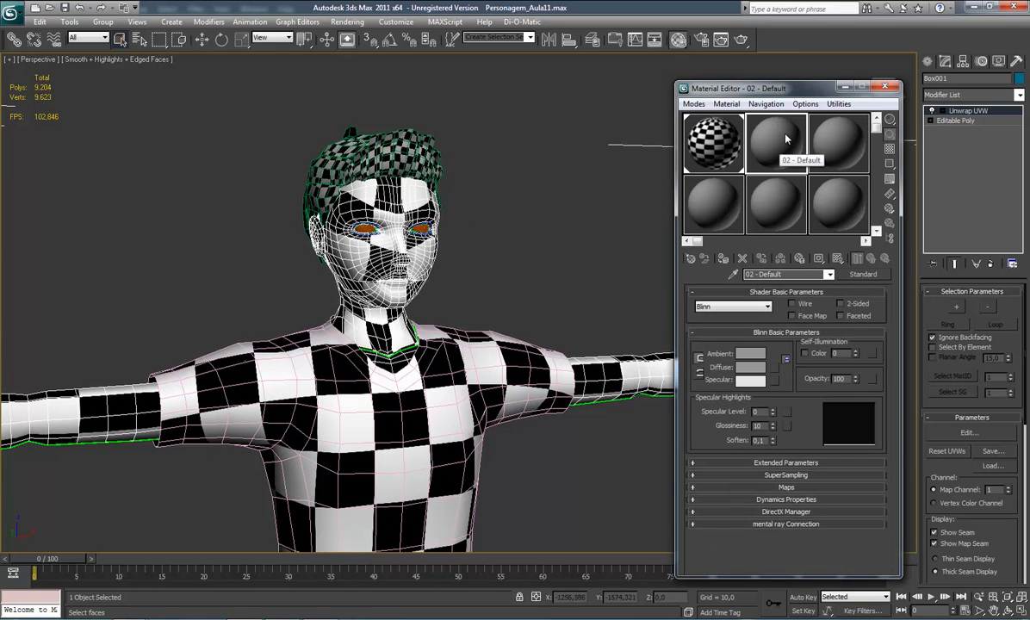
drag(785, 138, 424, 195)
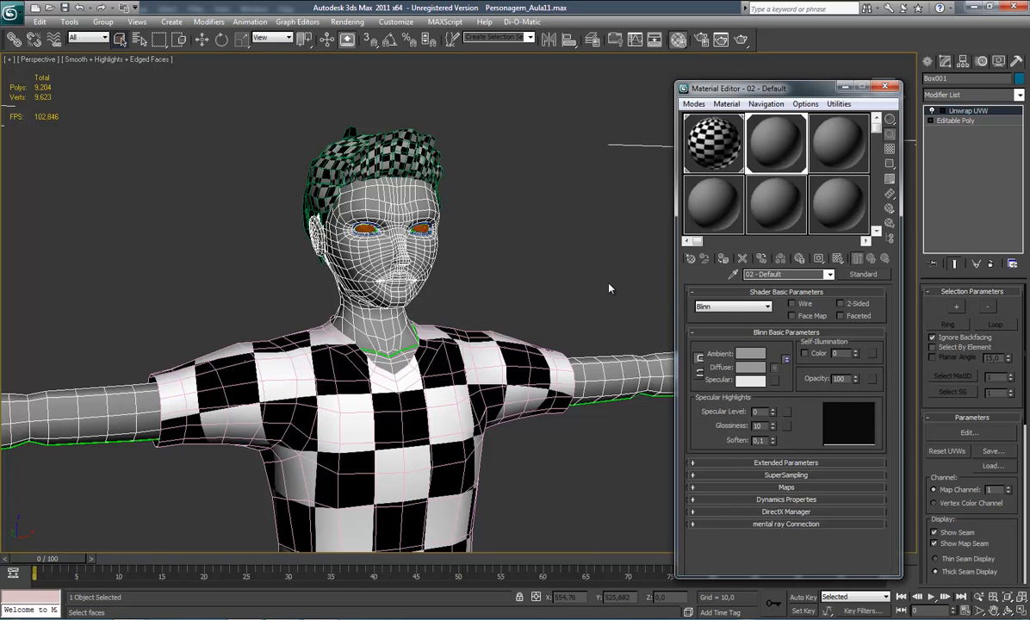
Step: Choose a standard Bitmap as the Diffuse map of the 02 - Default material
click(774, 366)
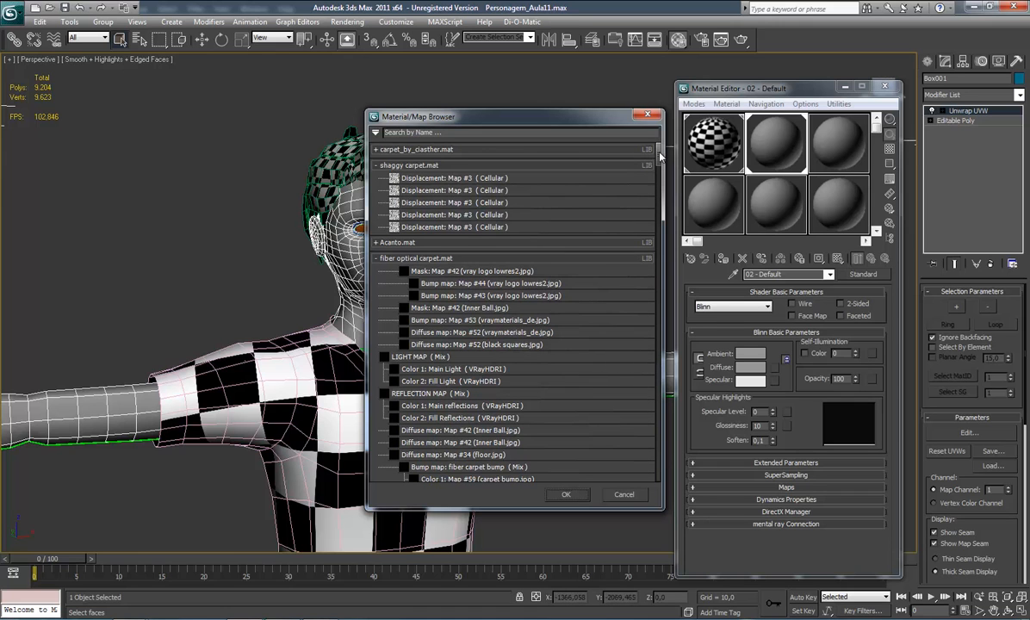
drag(659, 155, 657, 277)
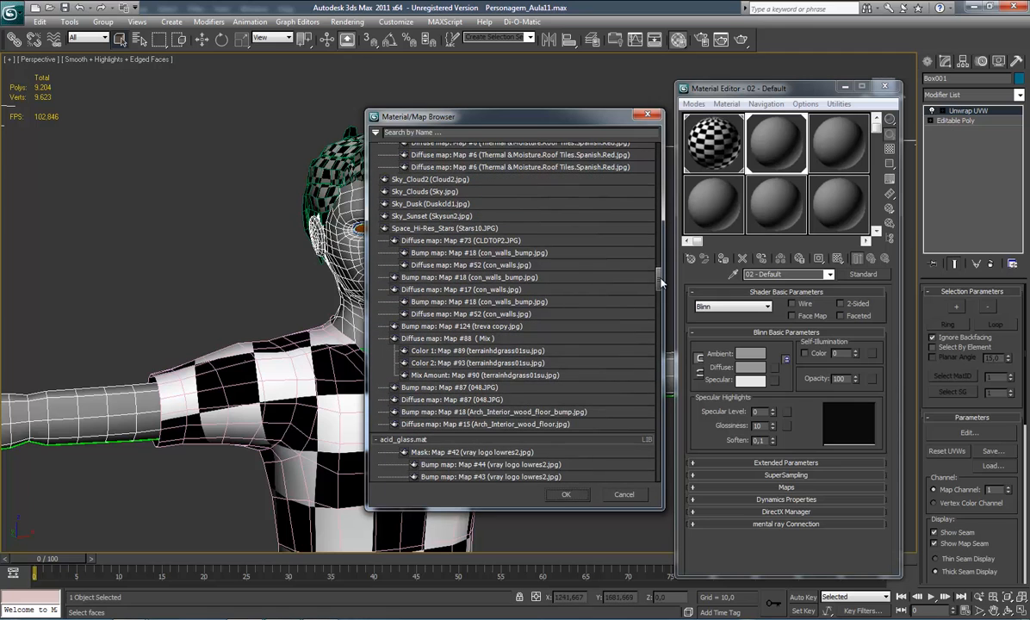
drag(659, 284, 660, 359)
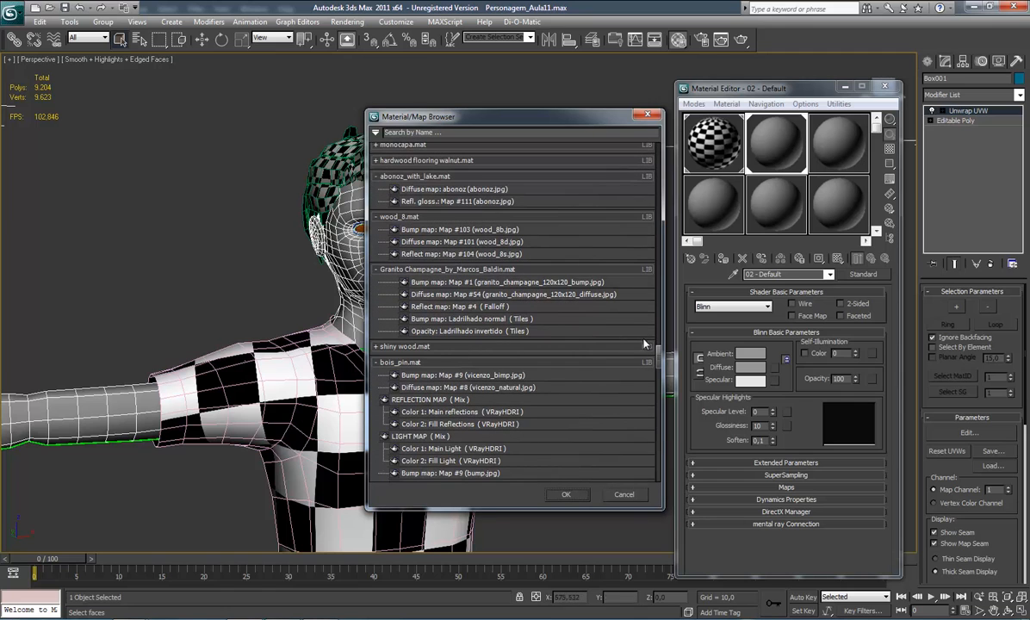
drag(658, 360, 661, 413)
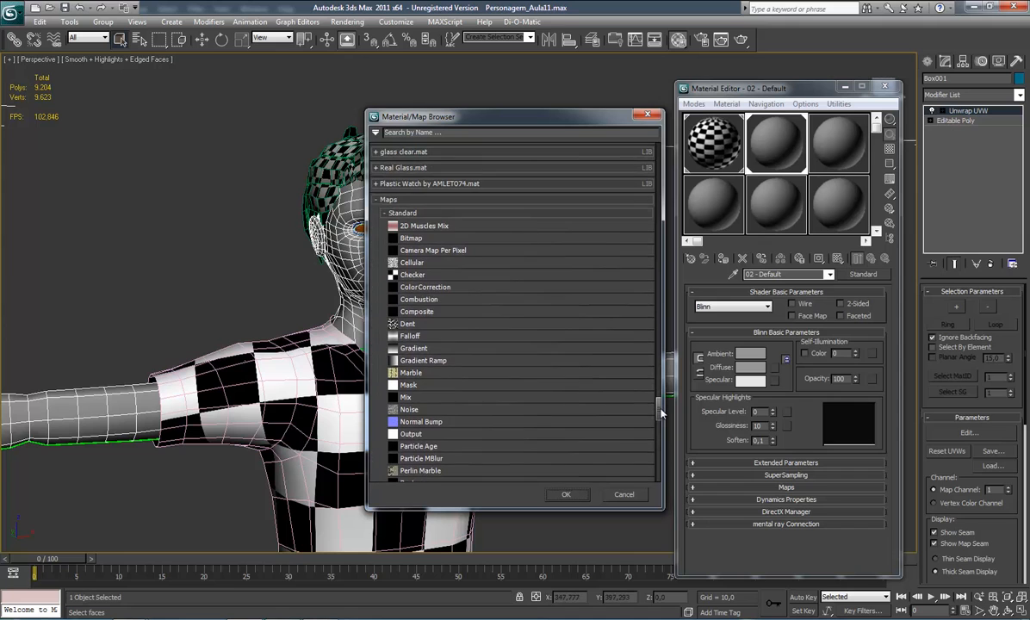
double_click(405, 239)
Step: Browse from the UVs folder to the Personagem_Texture folder and select the Personagem PSD file as the bitmap
click(248, 33)
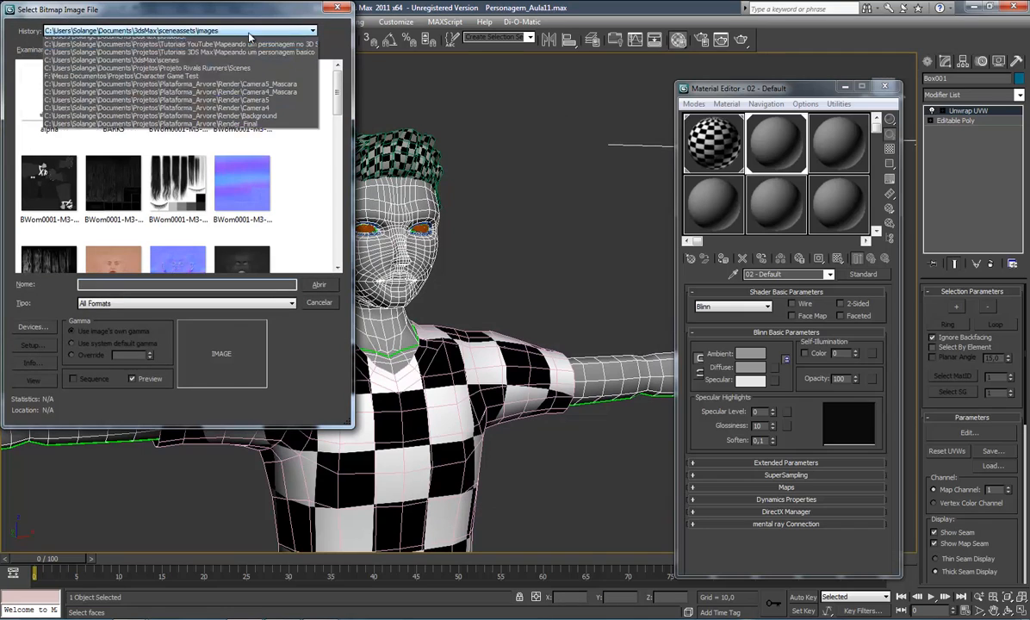
click(243, 52)
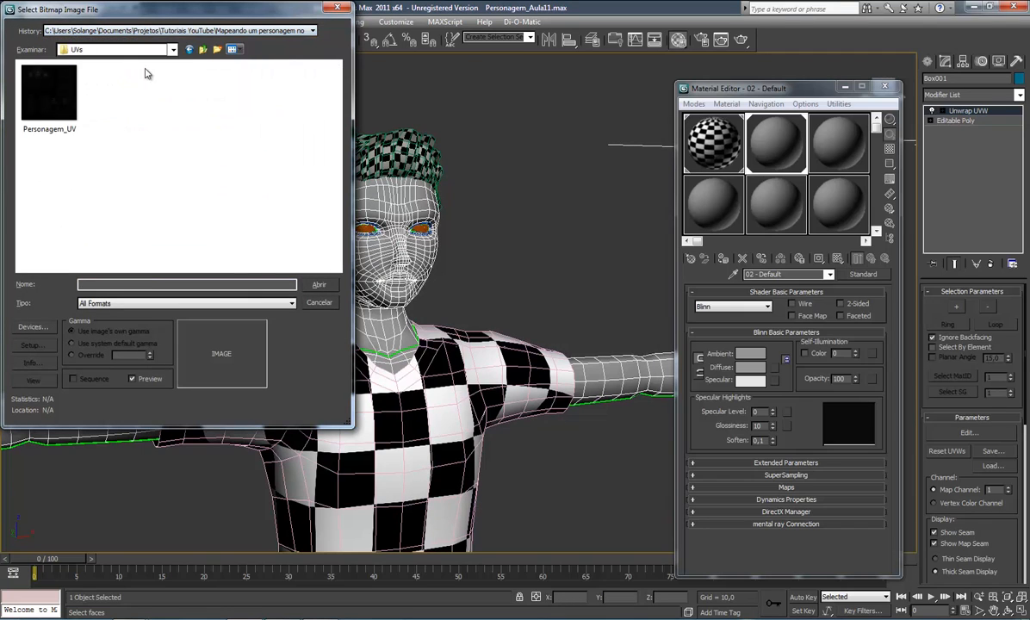
click(203, 49)
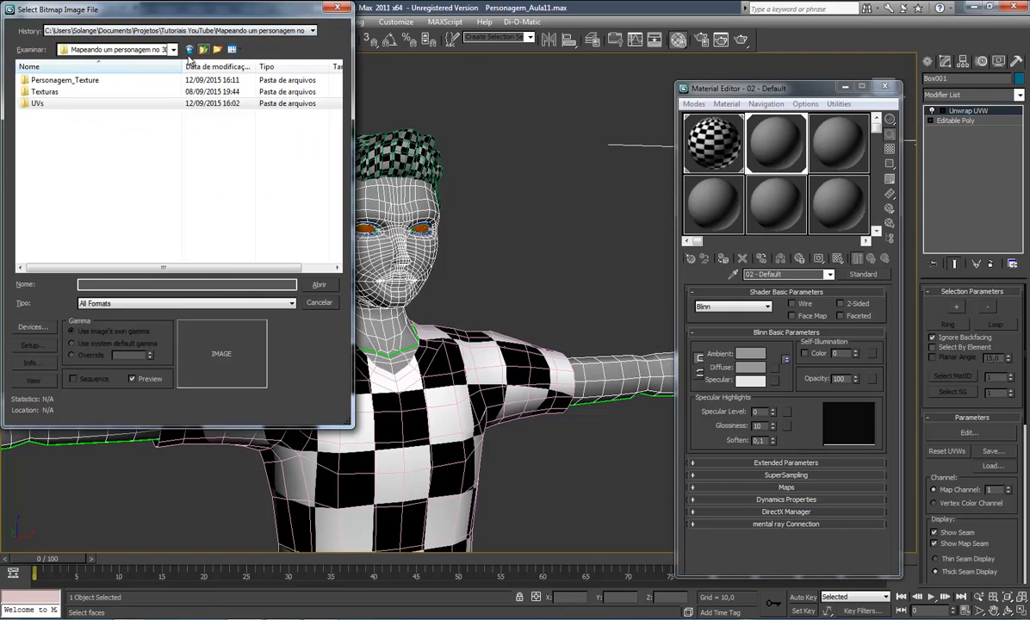
double_click(64, 80)
click(48, 121)
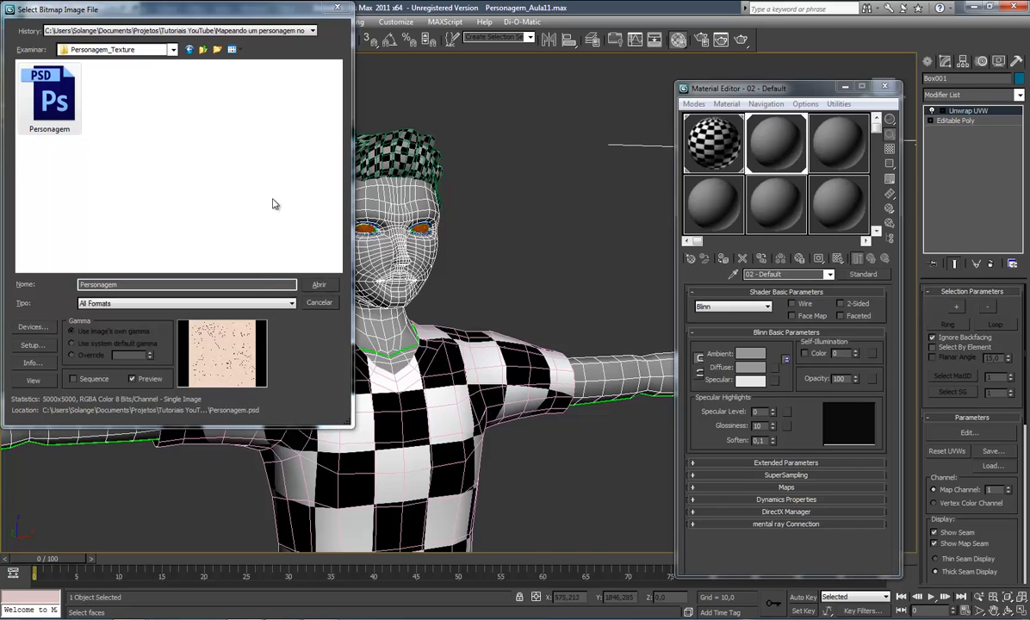
Step: Load the Personagem PSD with Collapsed Layers after previewing the Individual Layer option
drag(148, 104, 379, 102)
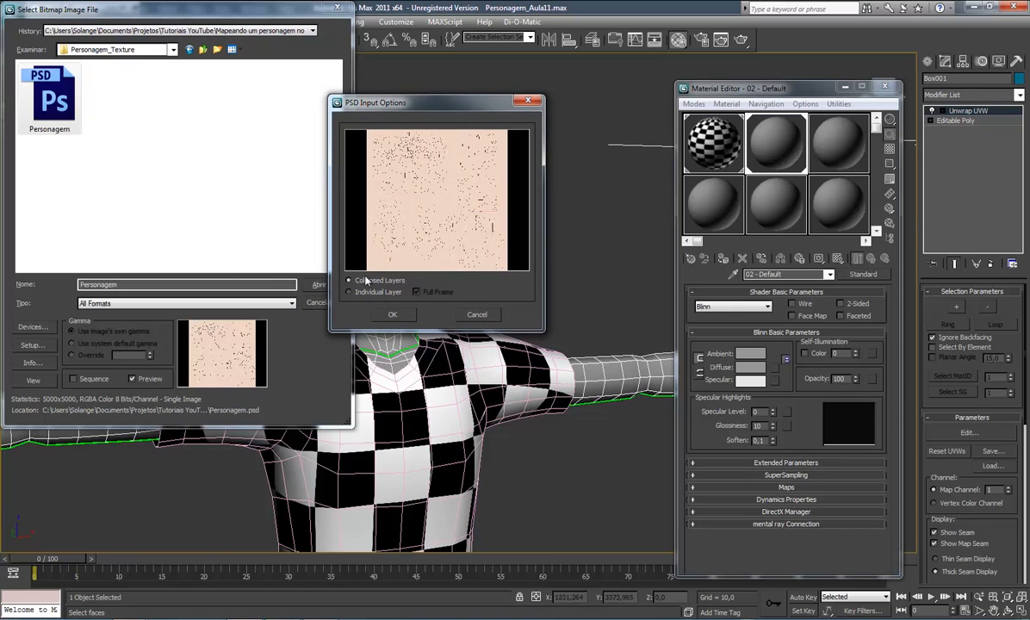
drag(359, 106, 345, 108)
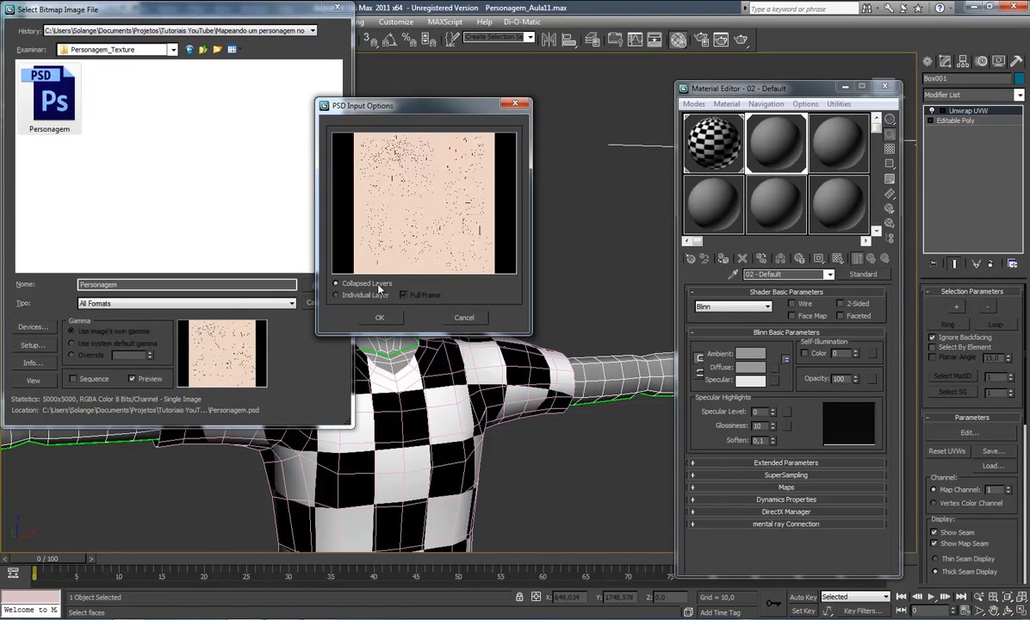
drag(352, 101, 342, 103)
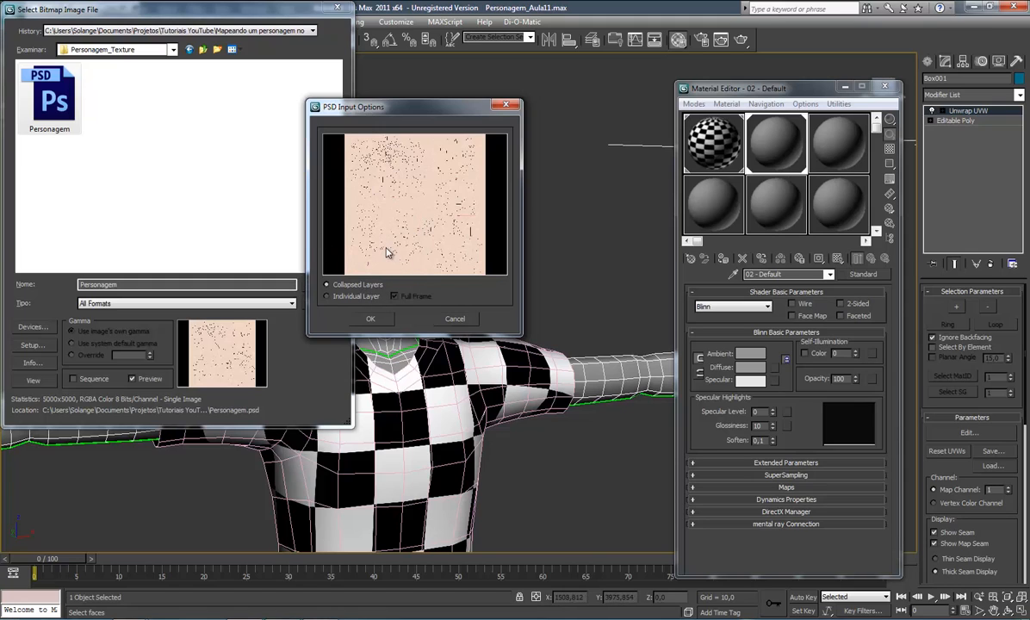
click(327, 296)
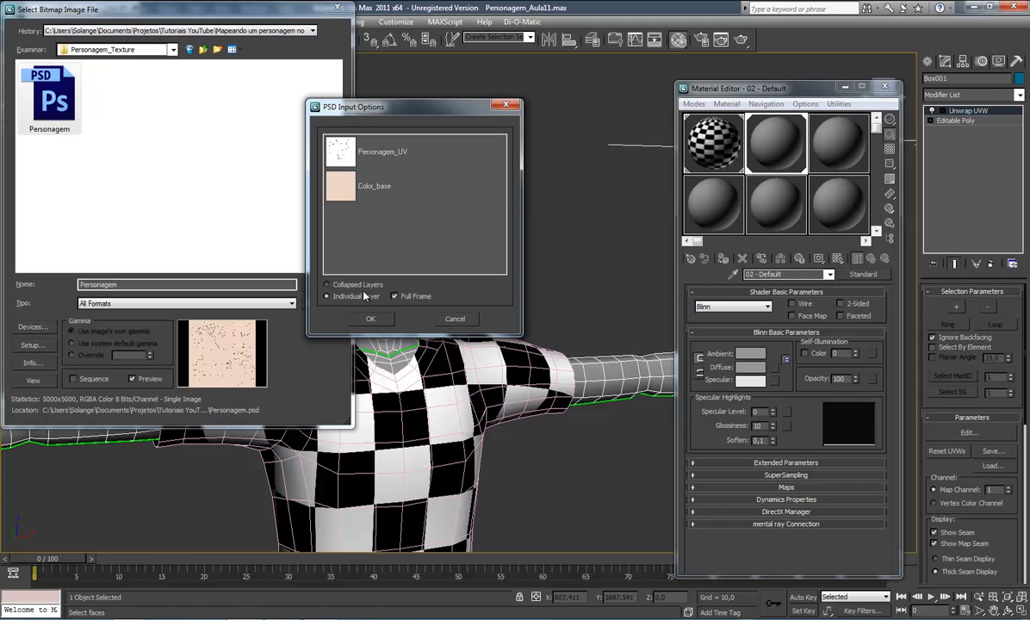
click(327, 284)
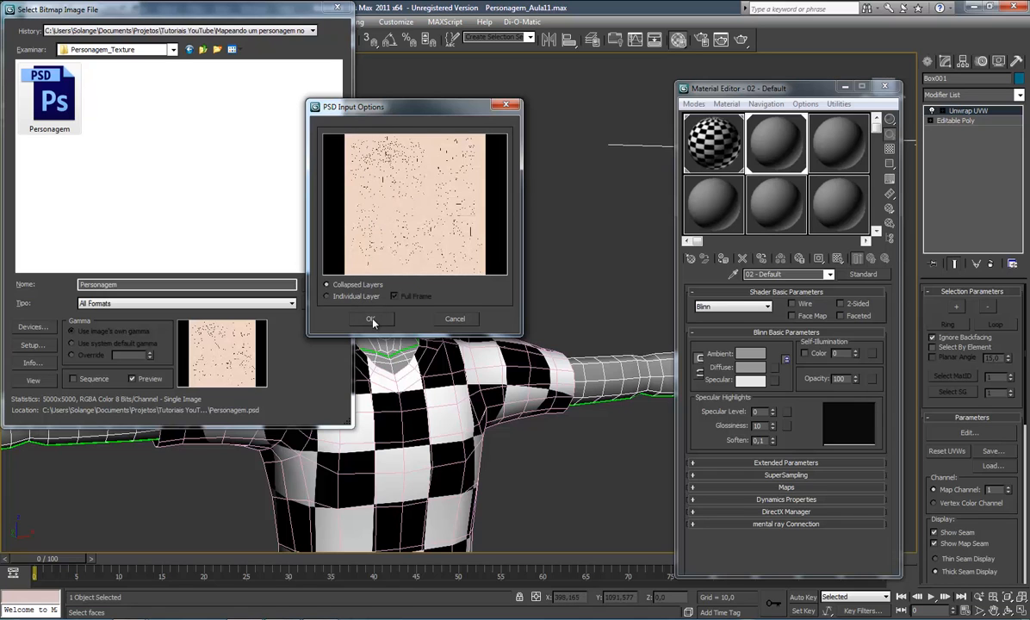
click(370, 318)
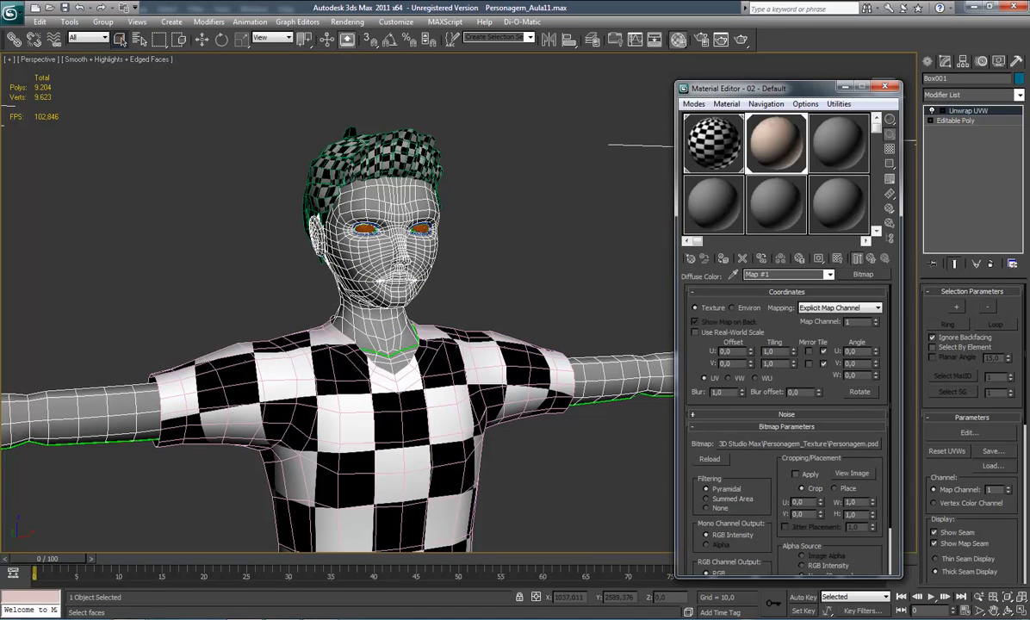
Step: Show the skin texture map in the viewport on the character's body and check it around the head
scroll(422, 187, up, 3)
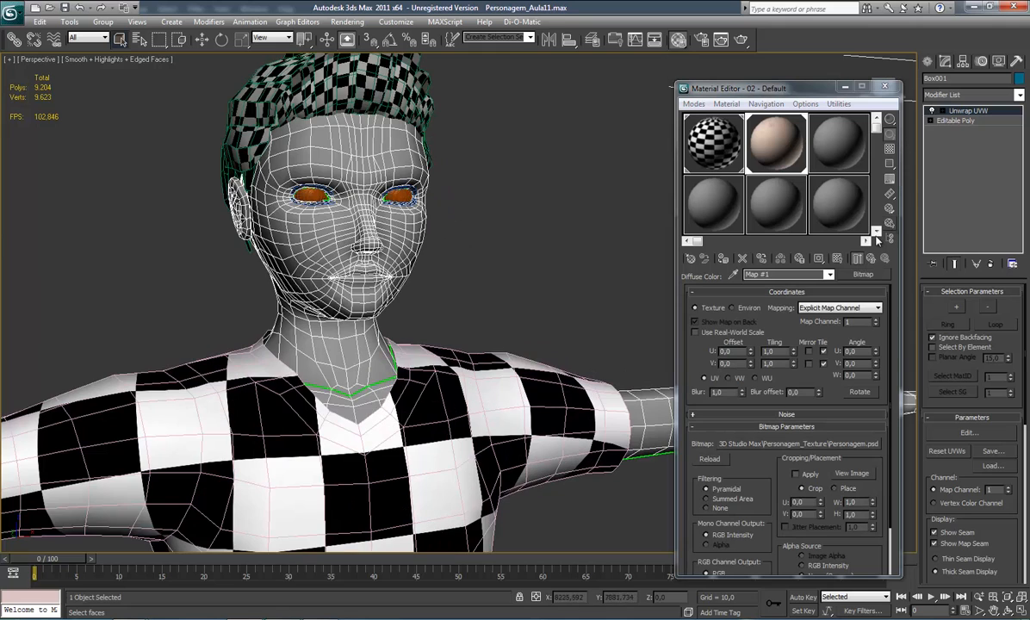
click(838, 262)
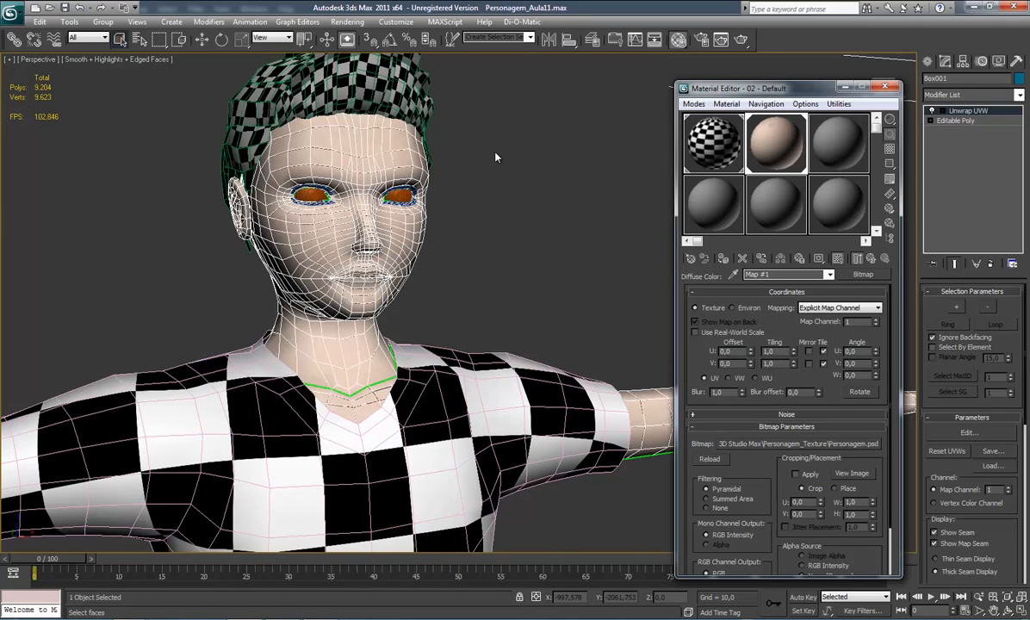
scroll(461, 141, up, 2)
scroll(515, 223, down, 4)
scroll(522, 236, up, 2)
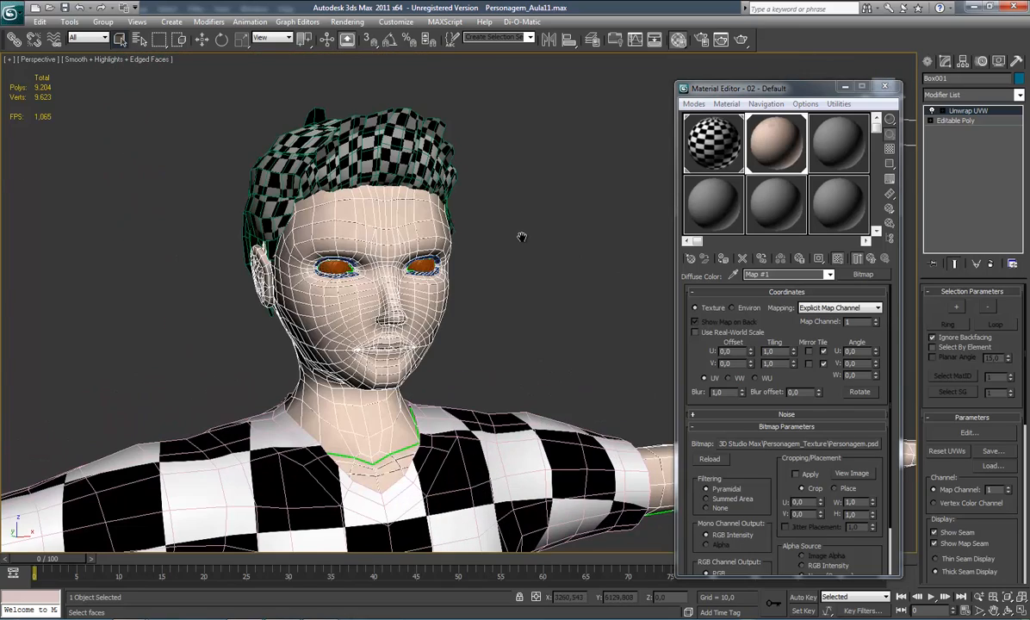
Step: Close the Material Editor to clear the view of the character's head
alt+middle_drag(471, 250, 491, 229)
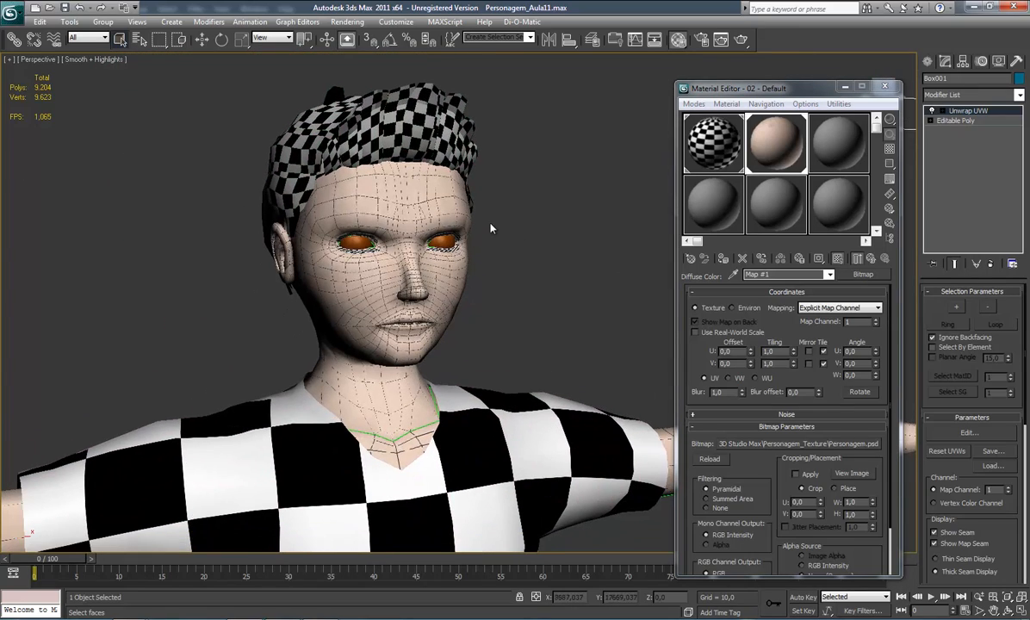
scroll(495, 274, up, 4)
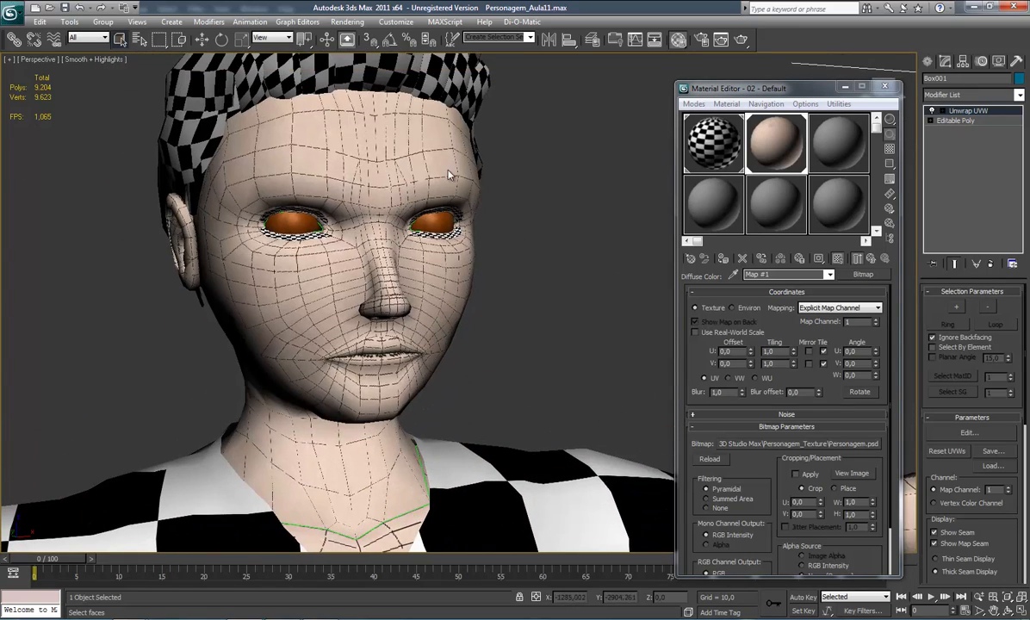
click(884, 87)
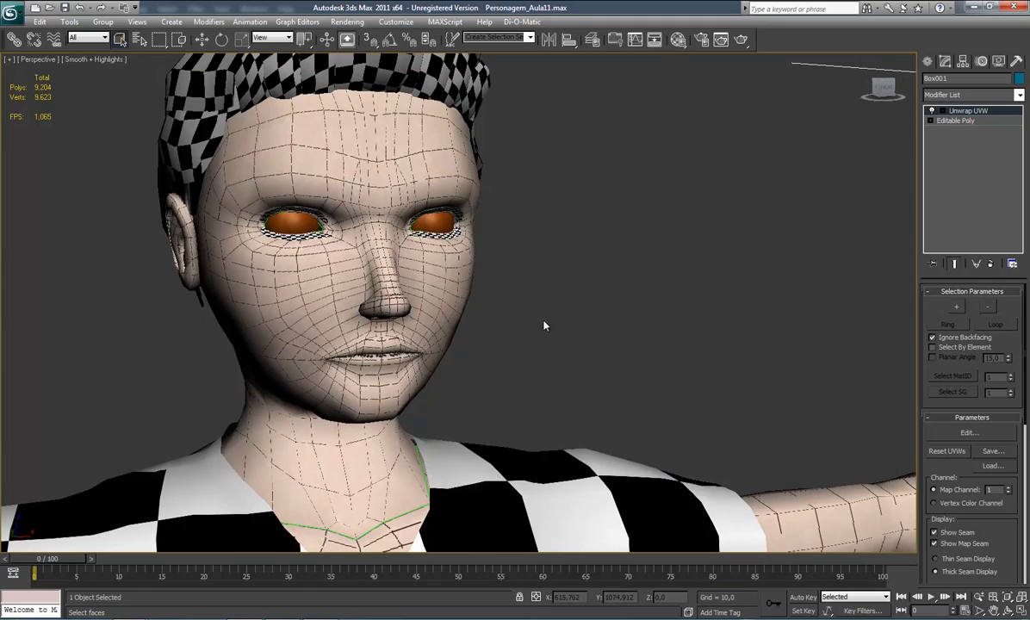
Step: Examine the wireframe lines on the textured skin of the character's face, neck and arms from near and far
alt+middle_drag(500, 316, 393, 332)
scroll(493, 386, up, 5)
scroll(493, 376, down, 3)
scroll(418, 344, down, 3)
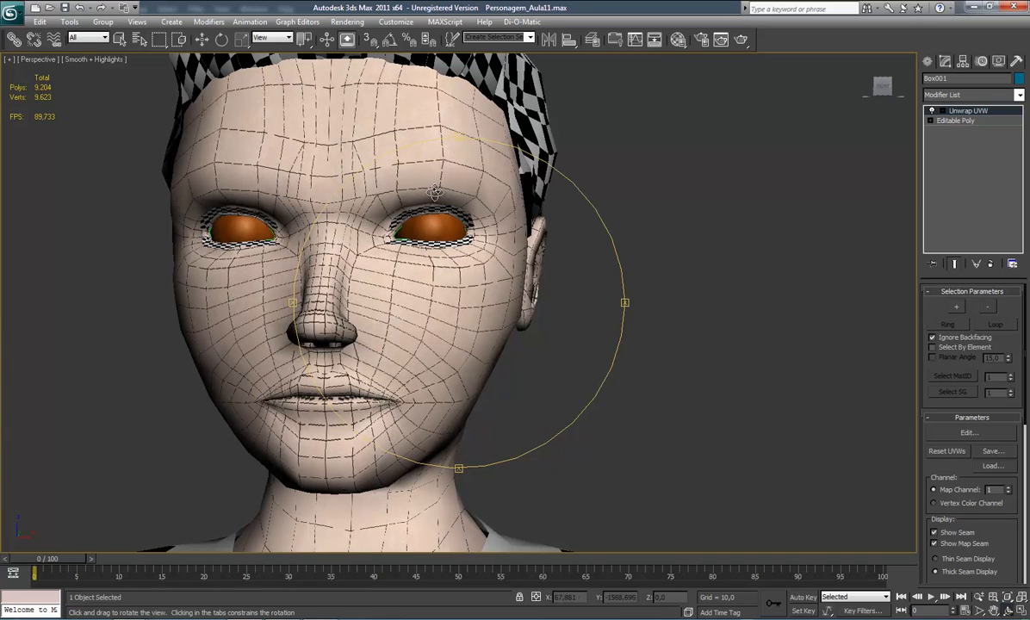
right_click(448, 261)
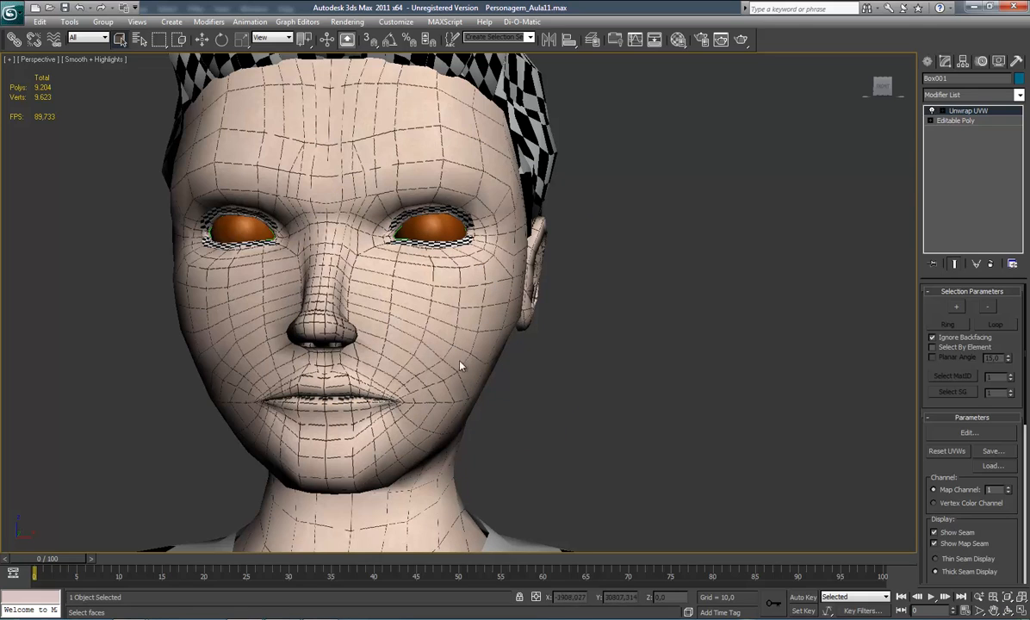
scroll(440, 363, down, 10)
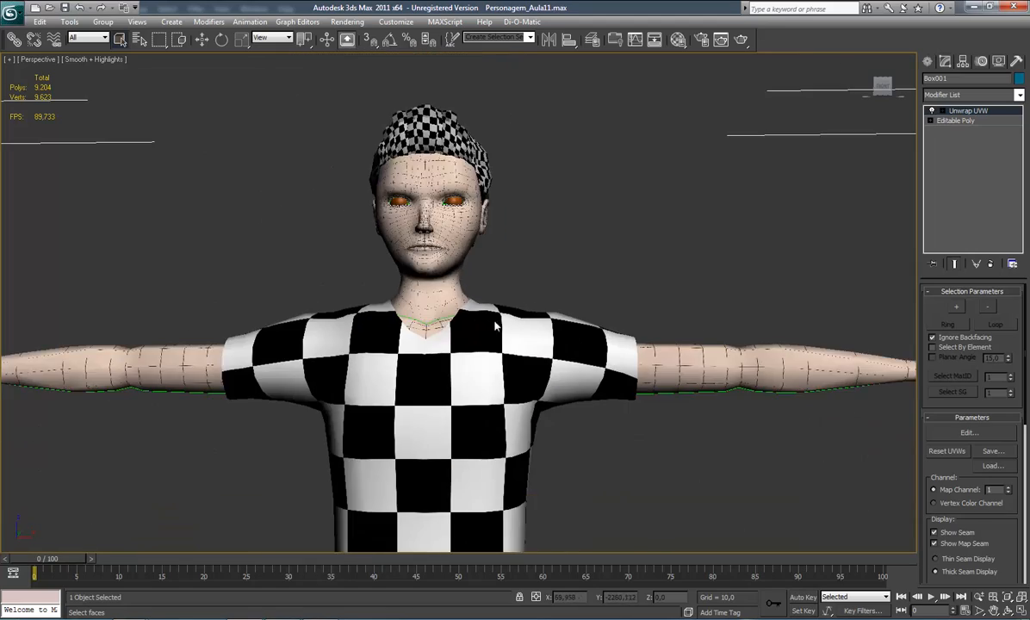
middle_drag(495, 325, 257, 303)
scroll(430, 363, down, 4)
middle_drag(430, 362, 493, 448)
scroll(431, 380, up, 7)
middle_drag(431, 381, 575, 394)
scroll(478, 342, up, 3)
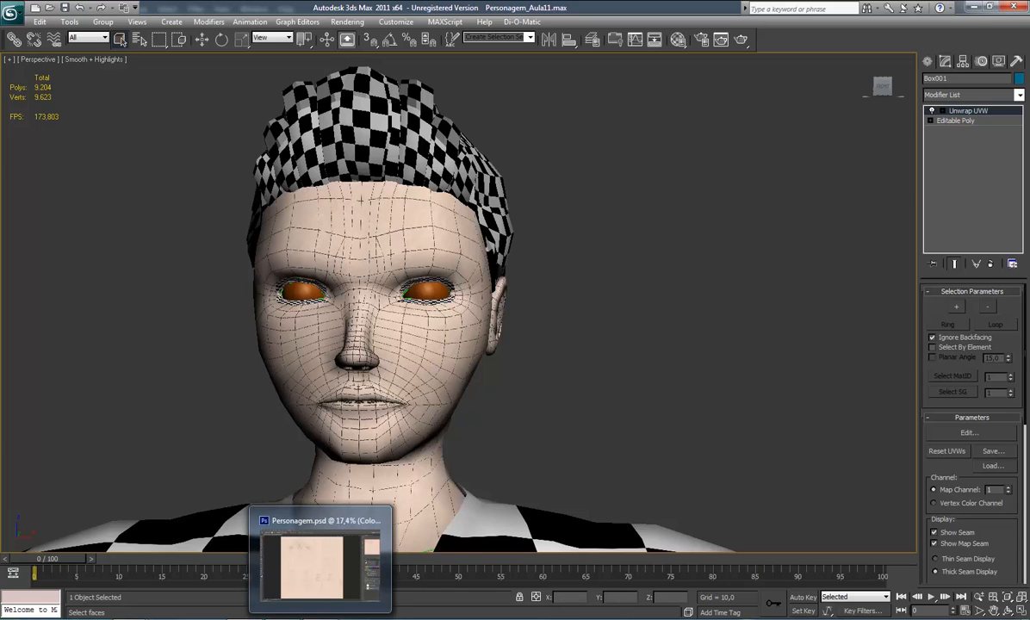
Step: Switch to Photoshop, hide the Personagem_UV layer and save over the Personagem PSD with Maximize Compatibility on
click(320, 618)
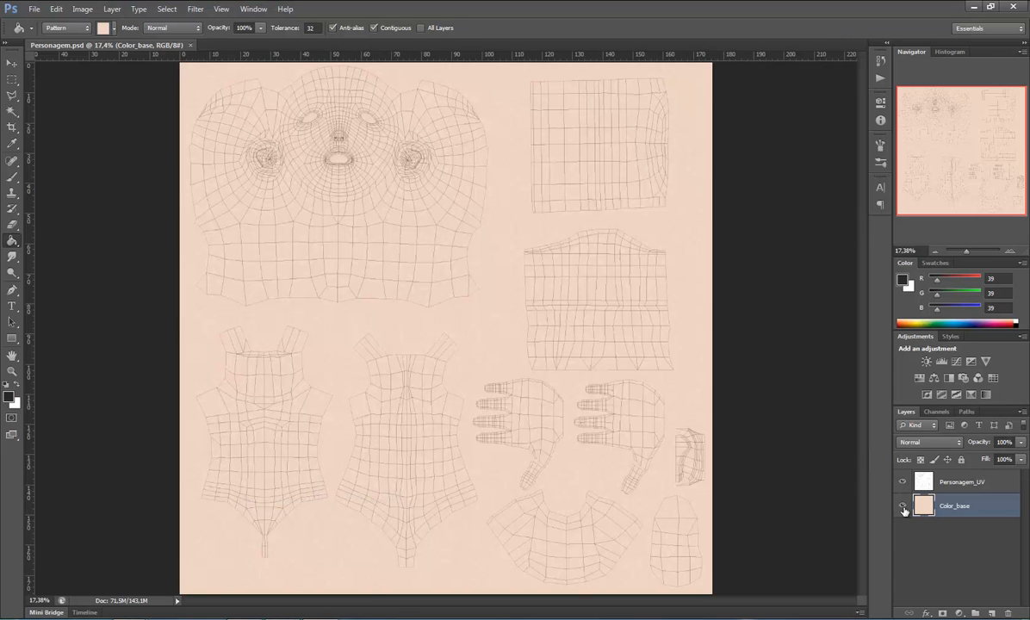
click(970, 486)
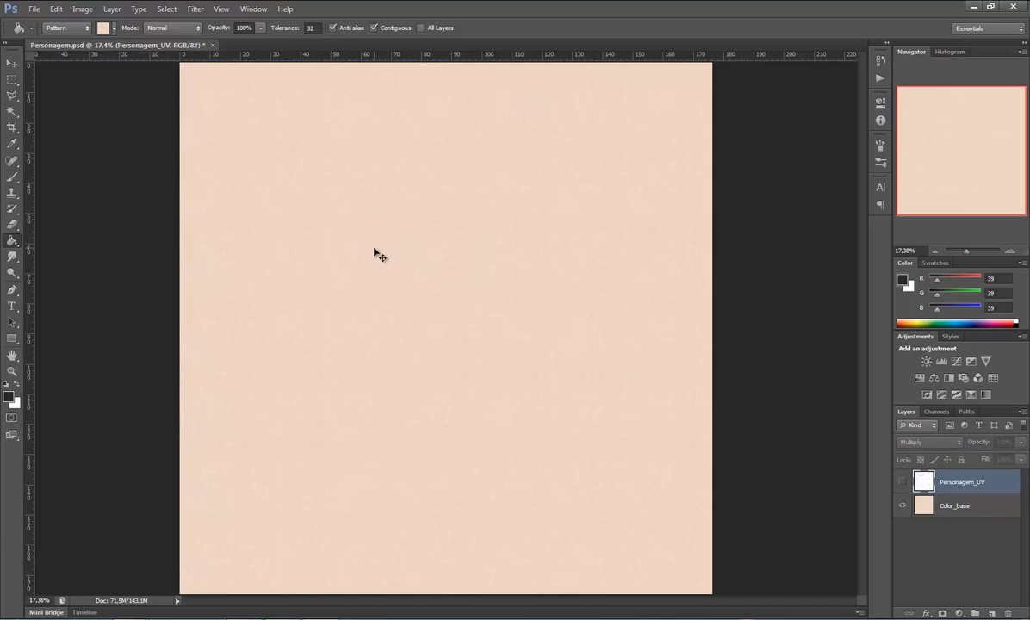
click(32, 9)
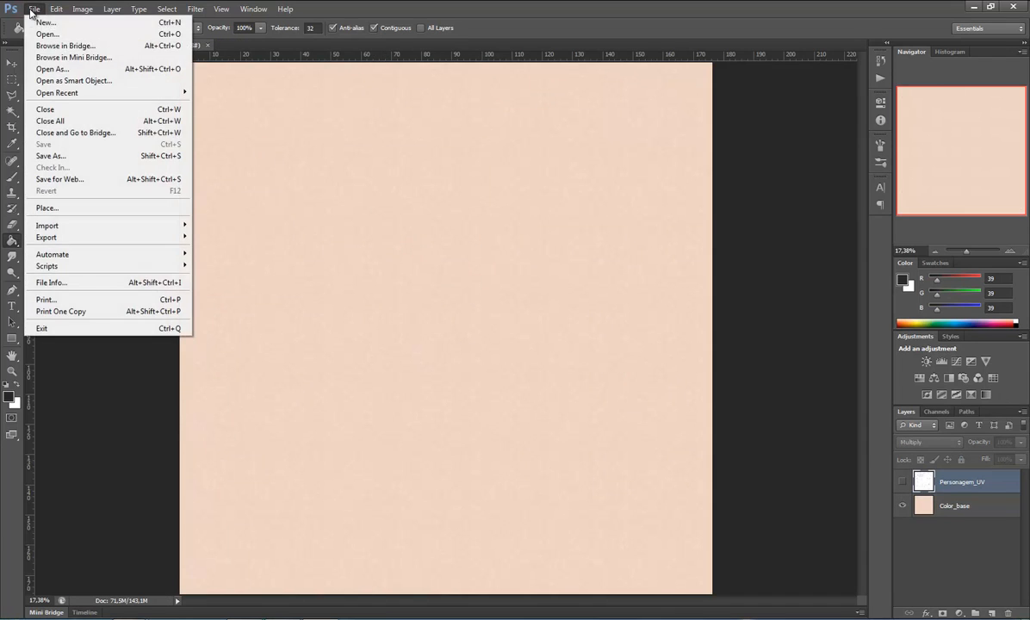
click(59, 160)
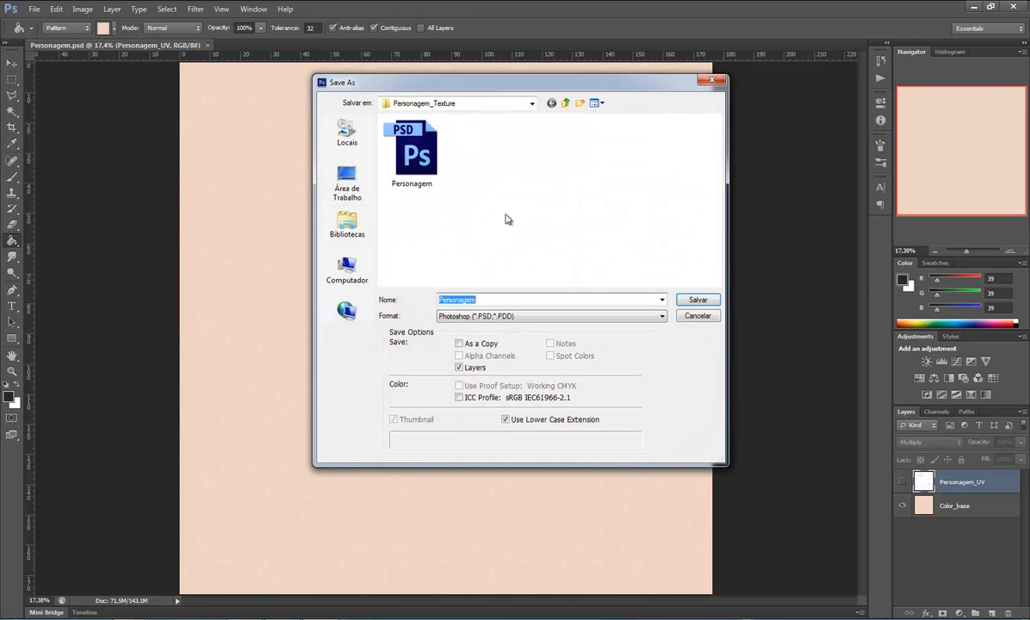
click(695, 300)
click(479, 240)
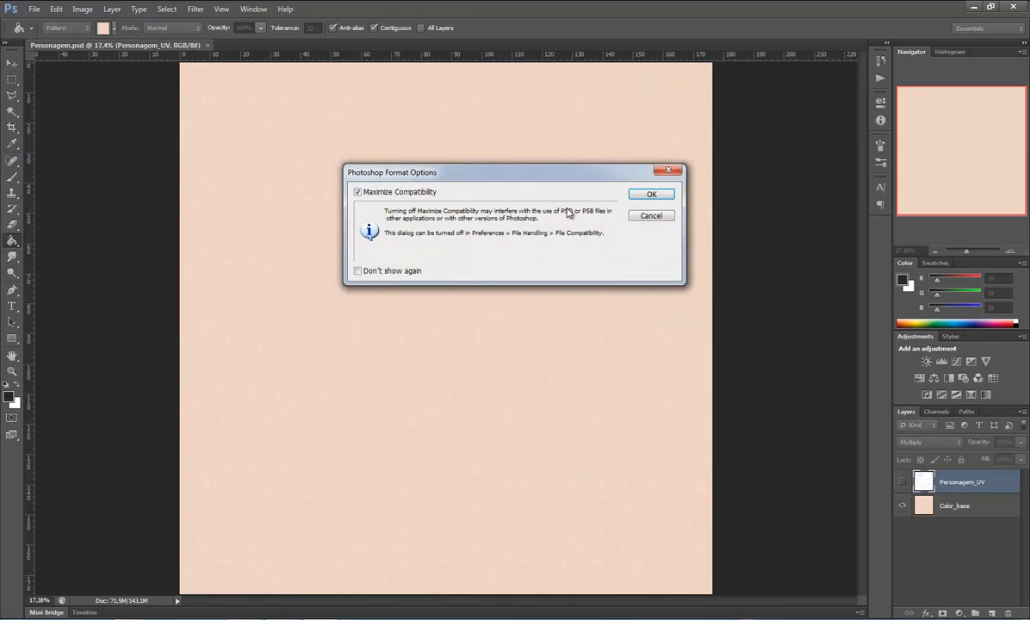
click(651, 193)
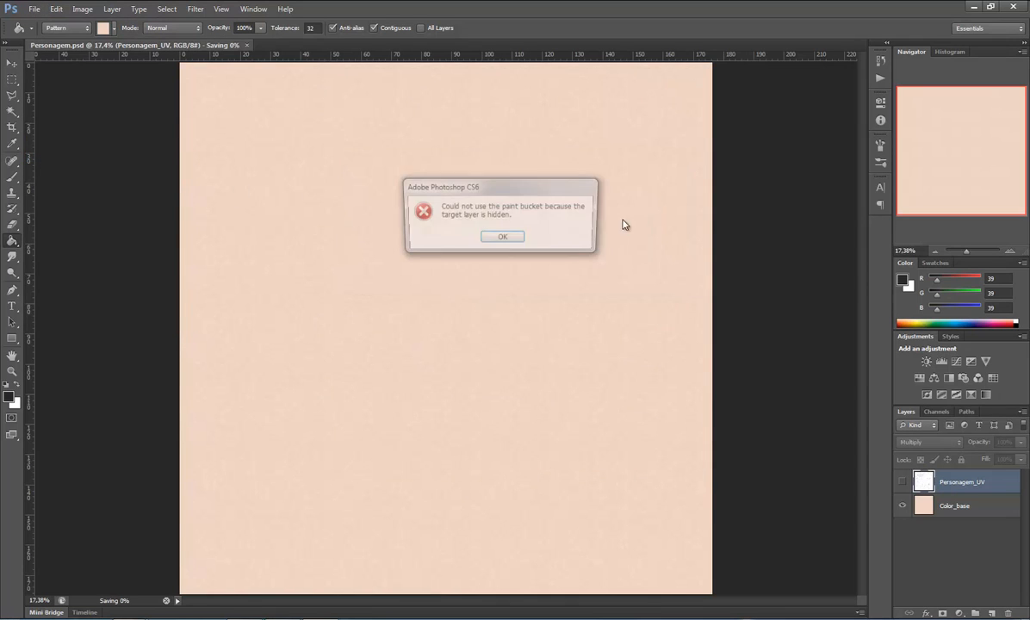
click(498, 238)
Step: Switch back to 3ds Max and examine the updated skin texture on the face up close from several angles
key(alt+Tab)
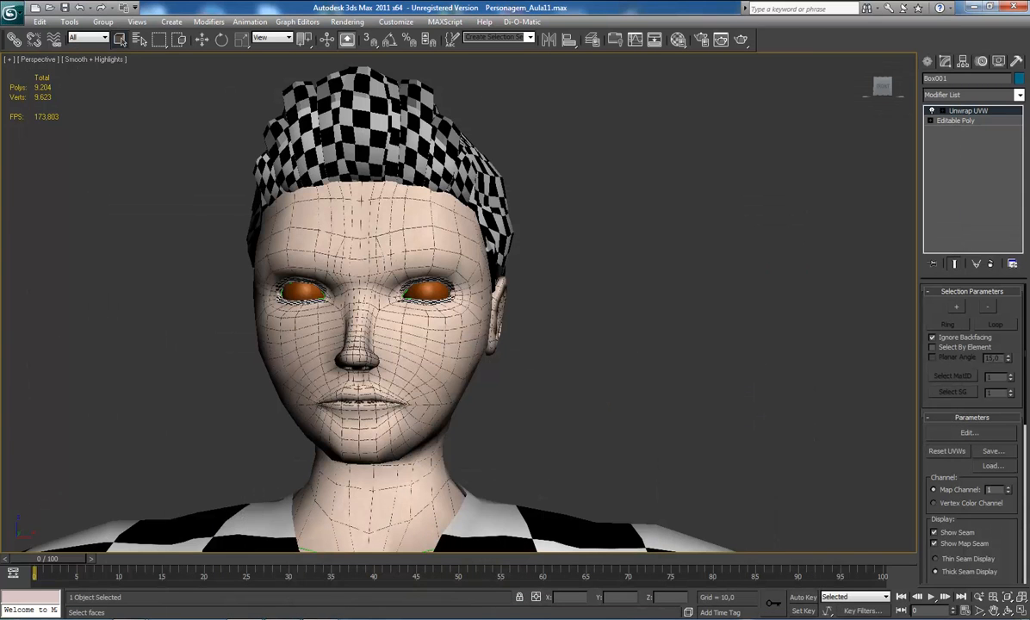
middle_drag(458, 312, 467, 290)
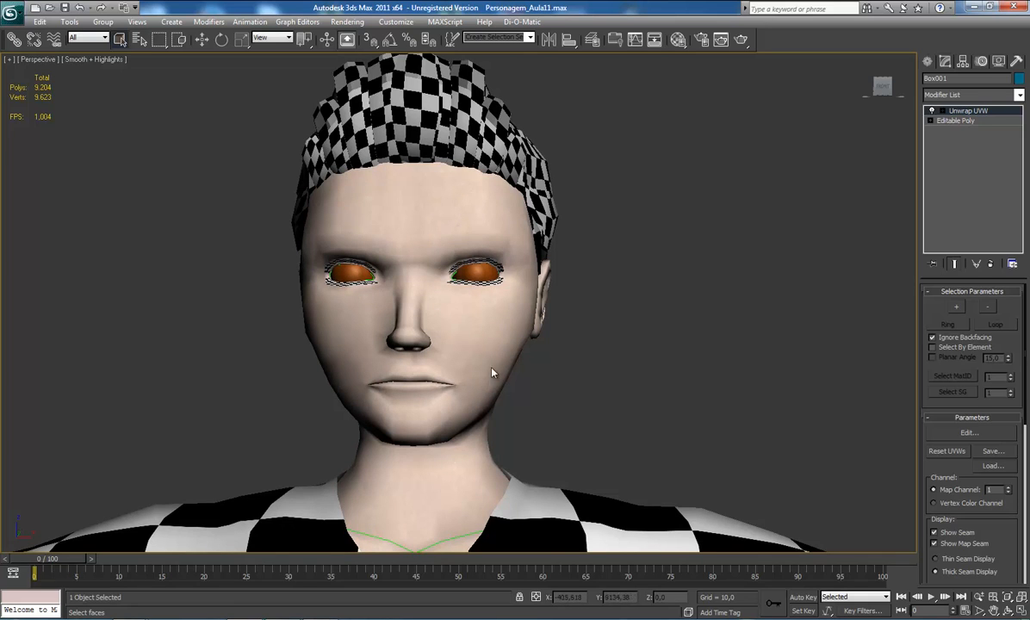
middle_drag(495, 375, 476, 332)
scroll(473, 332, up, 3)
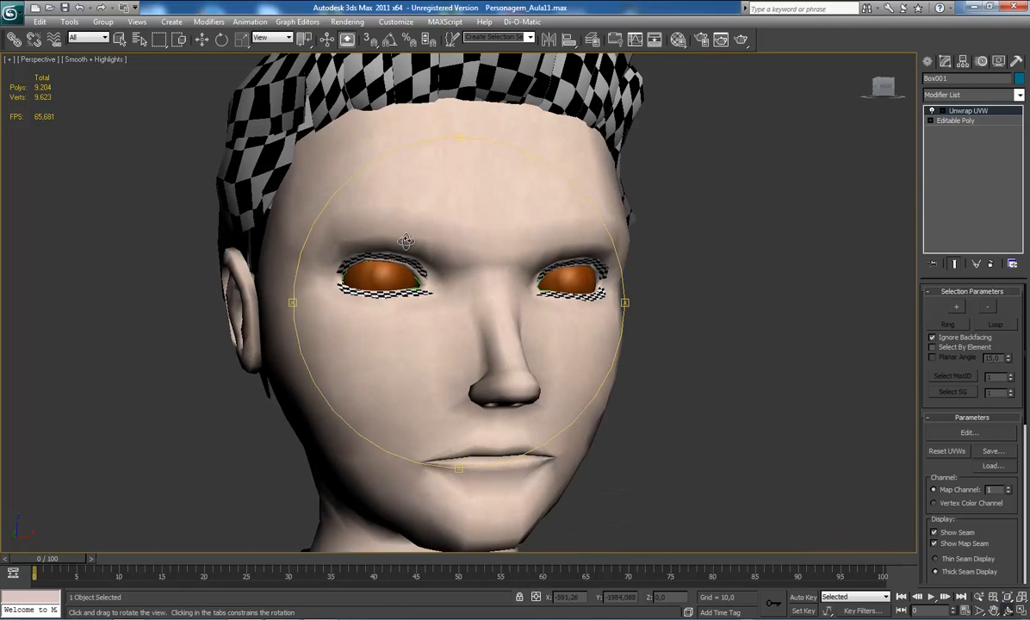
alt+middle_drag(418, 308, 430, 338)
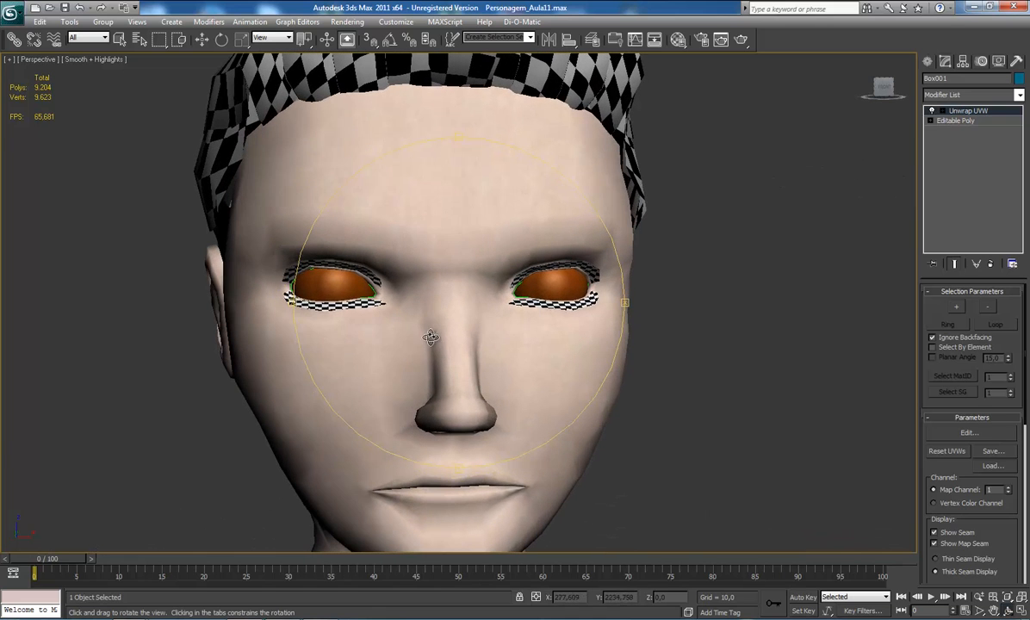
alt+middle_drag(467, 371, 456, 297)
scroll(446, 326, down, 3)
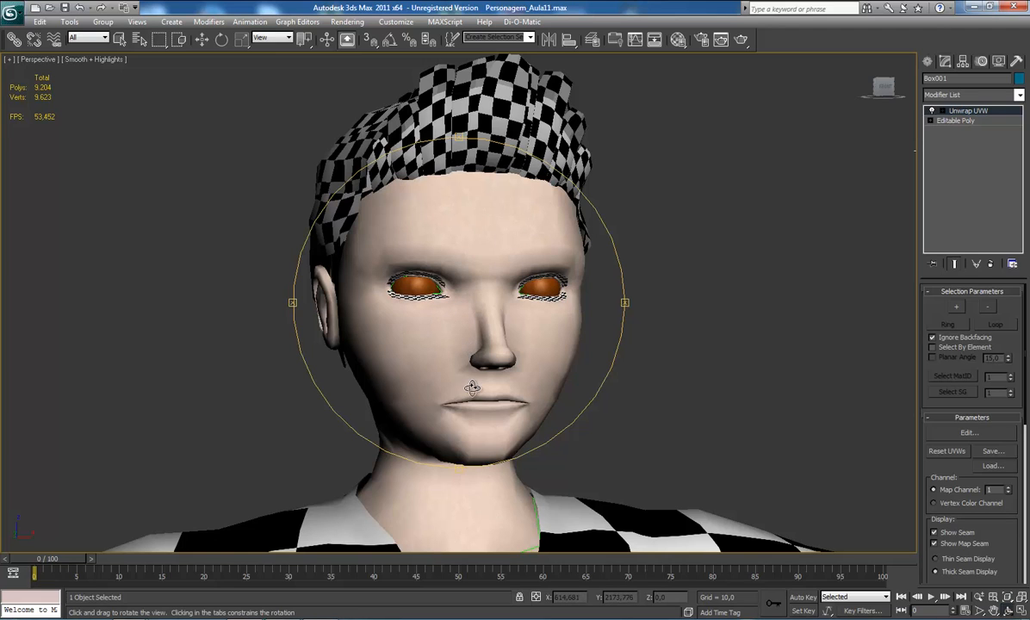
drag(462, 310, 479, 372)
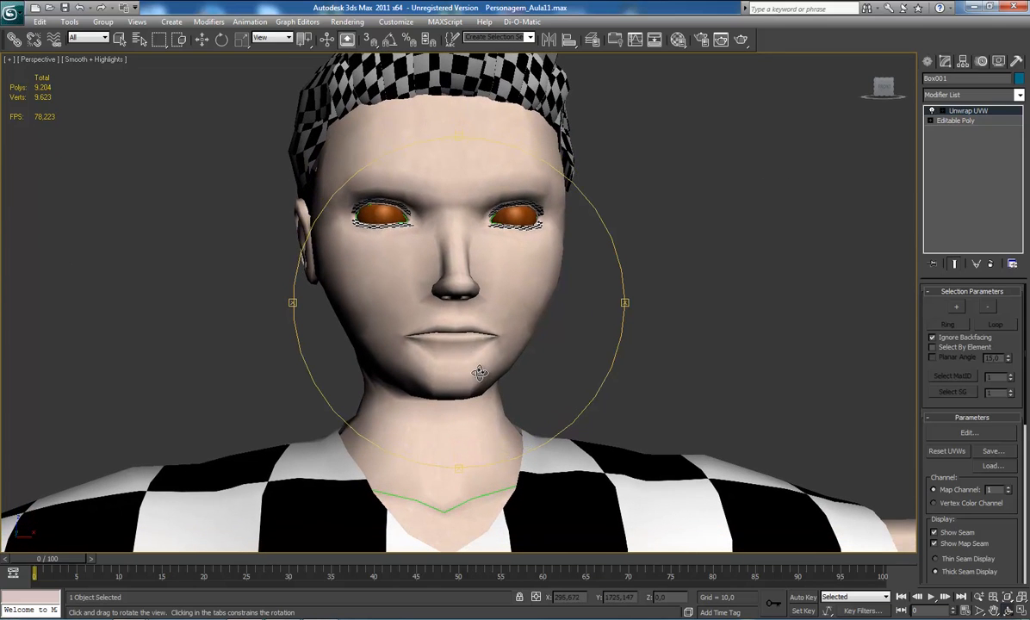
Step: Examine the updated skin texture across the character's head, neck and arms at different distances
right_click(481, 373)
scroll(492, 362, down, 5)
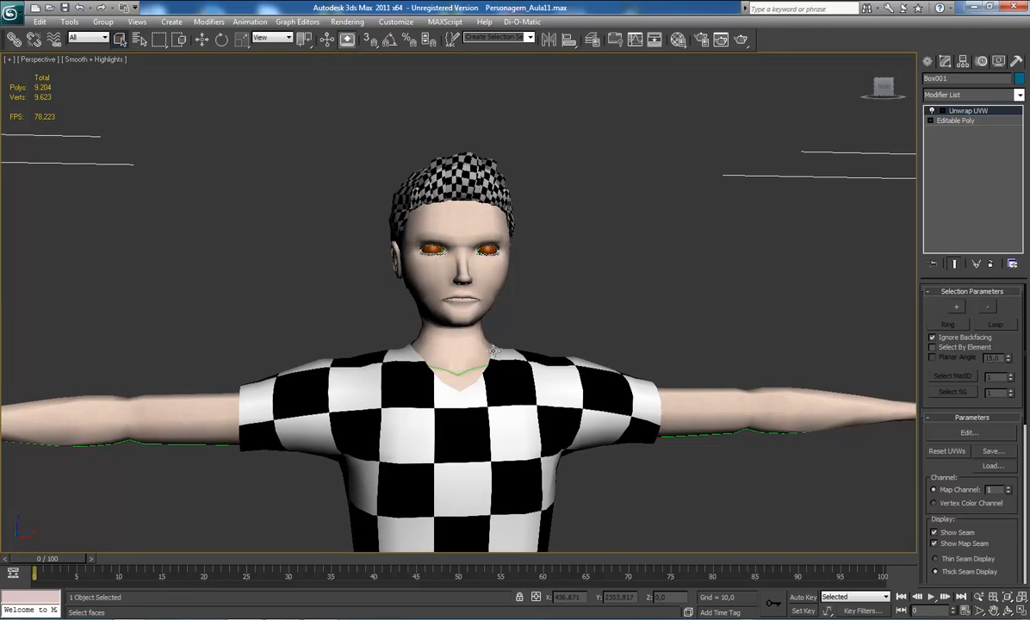
scroll(491, 349, down, 2)
scroll(491, 349, up, 5)
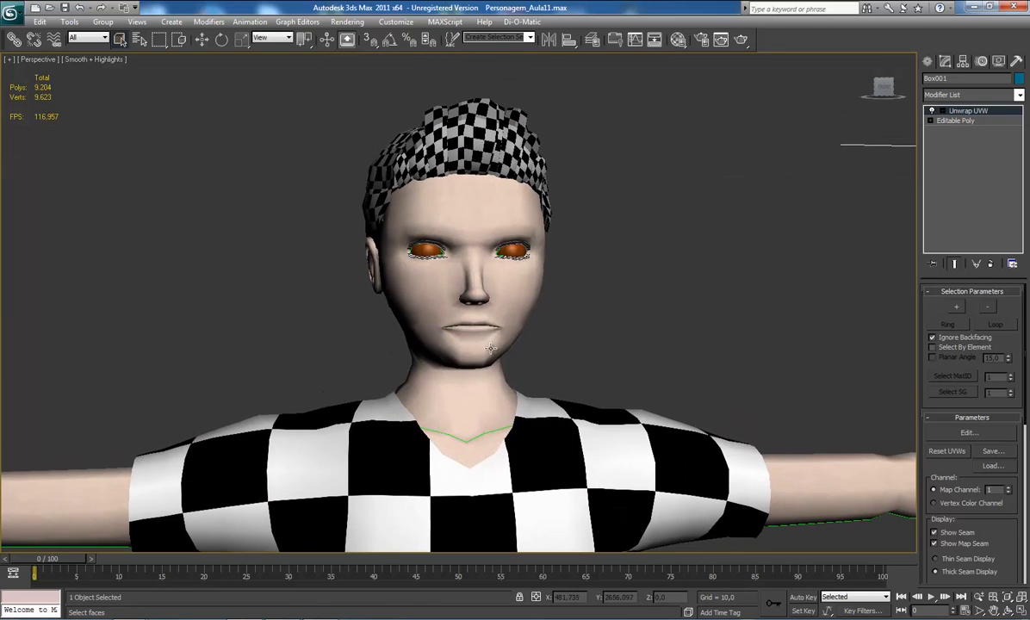
middle_drag(494, 389, 494, 312)
scroll(499, 284, up, 3)
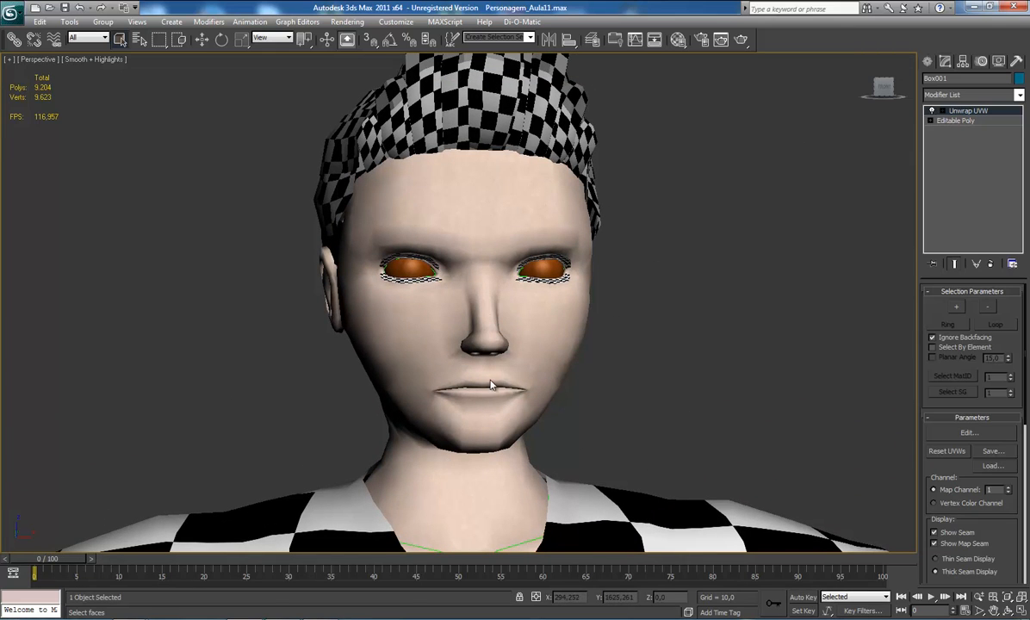
middle_drag(491, 384, 464, 365)
scroll(461, 363, down, 2)
scroll(461, 363, up, 2)
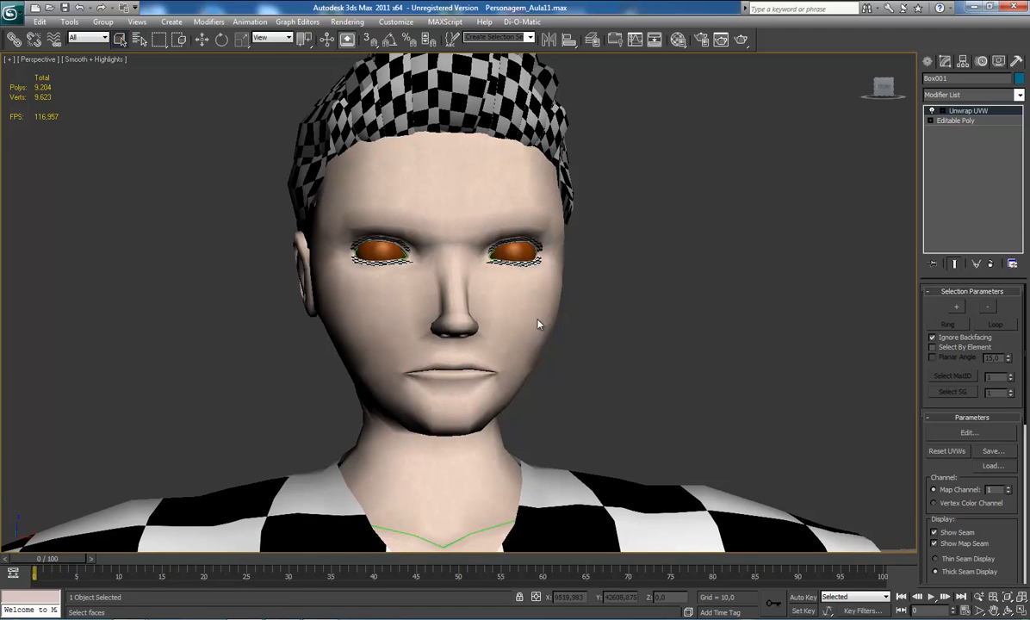
middle_drag(465, 415, 483, 392)
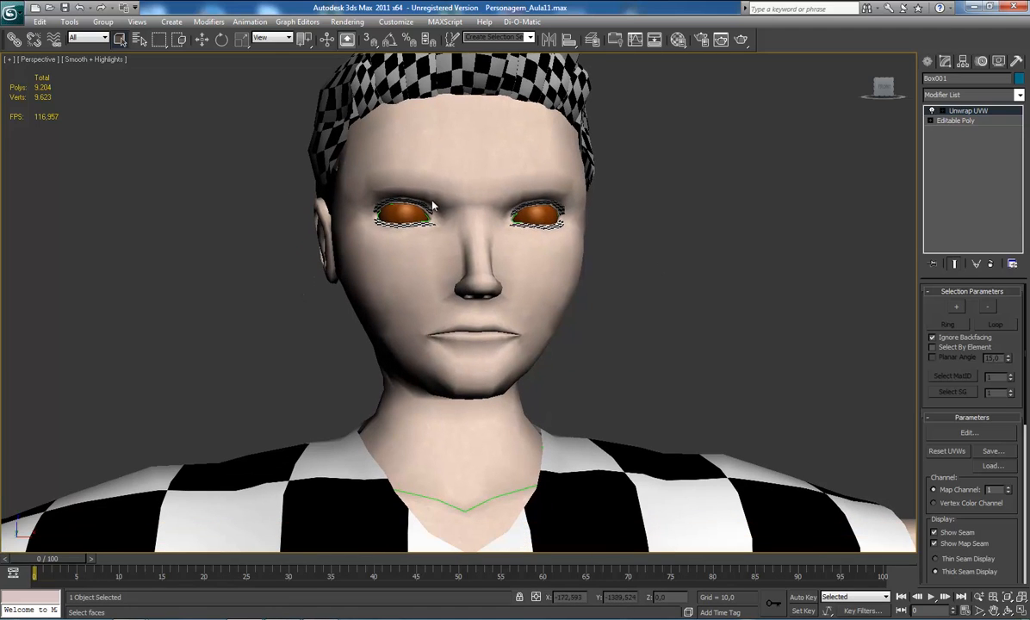
middle_drag(505, 245, 489, 320)
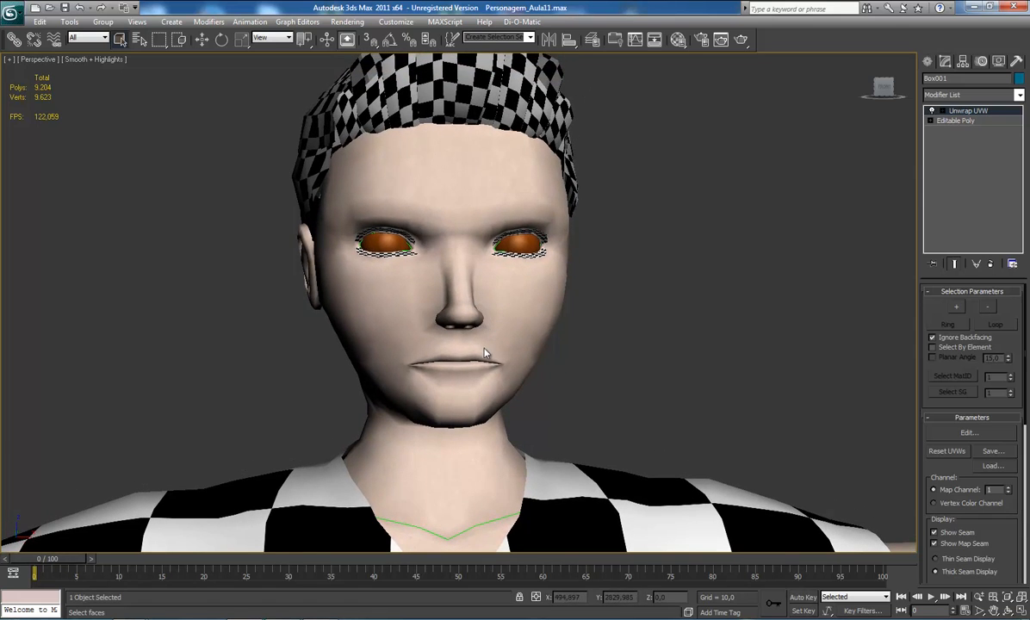
scroll(485, 359, down, 3)
middle_drag(474, 367, 468, 332)
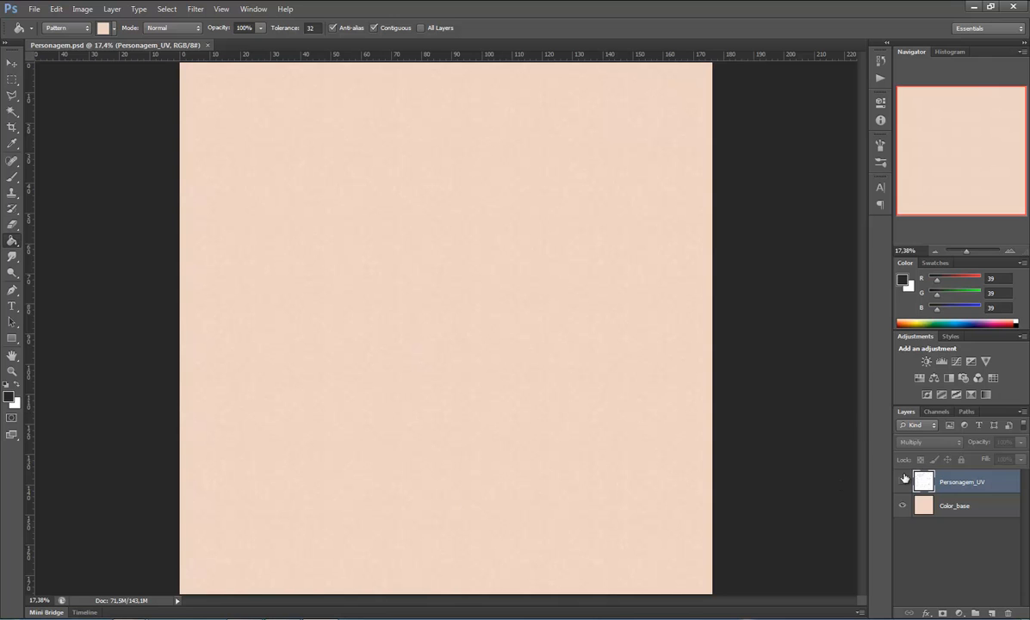
Step: Return to Photoshop and make the Personagem_UV layer visible again over the Color_base layer
click(902, 482)
click(903, 482)
click(902, 482)
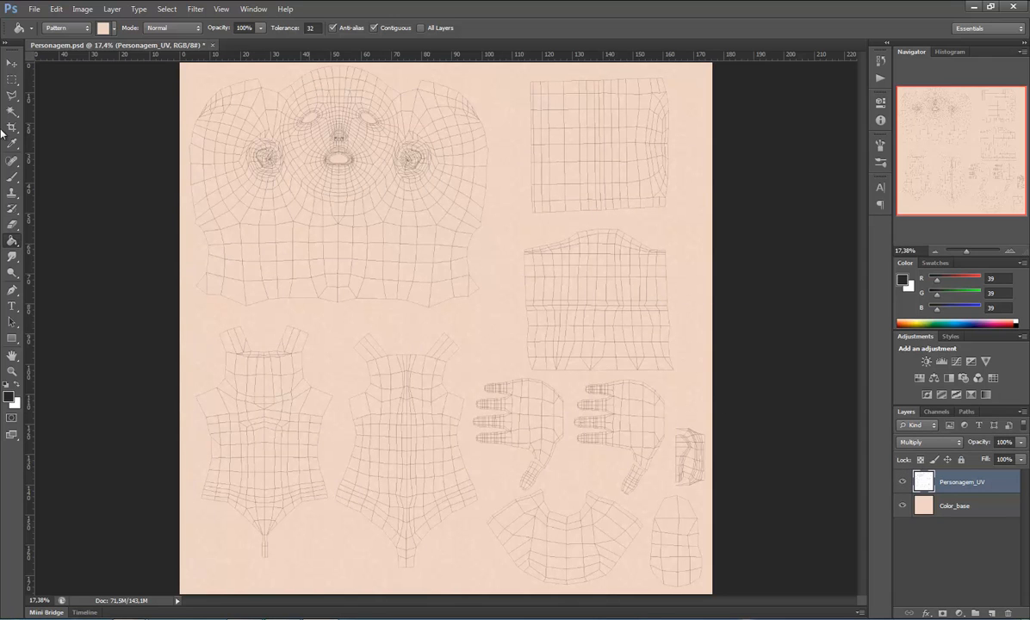